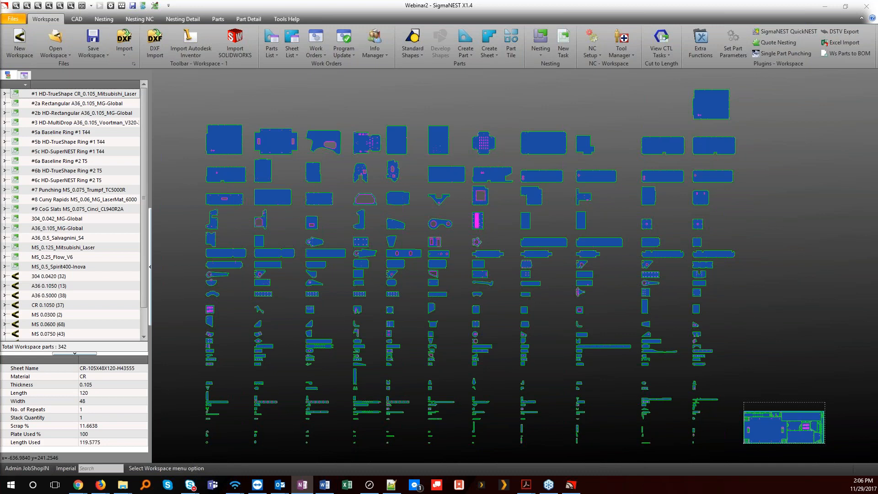
Step: Add the DWG Import command to the Toolbar - Workspace - 1 group and place it directly after DXF Import
click(278, 9)
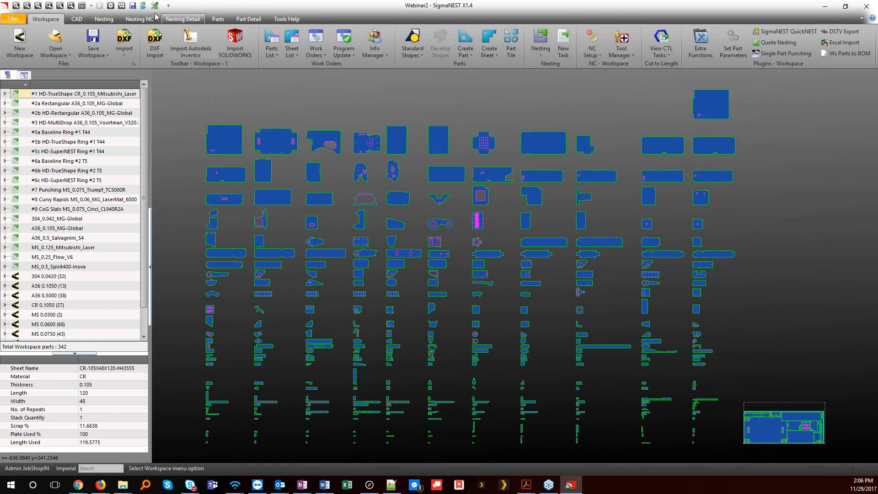
right_click(157, 39)
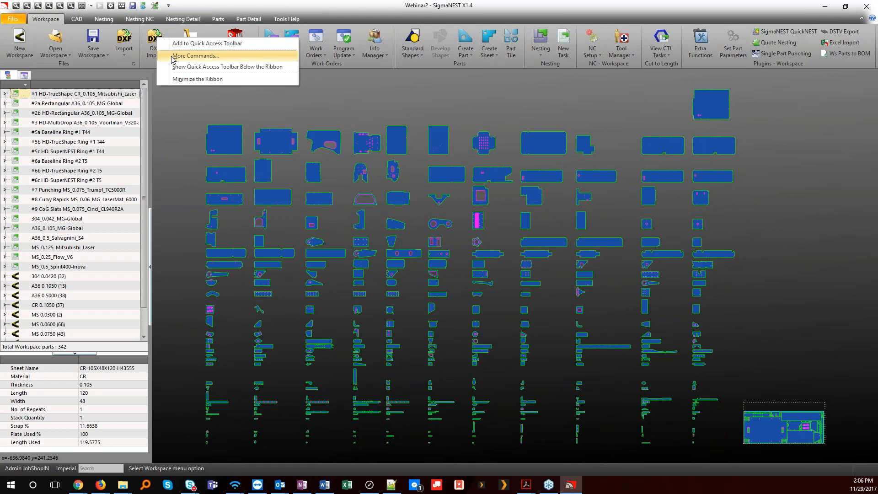
click(168, 56)
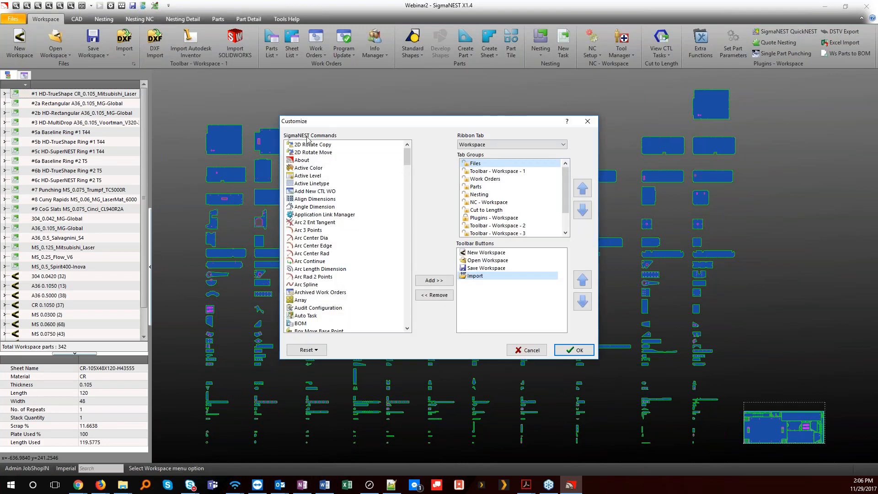
click(477, 171)
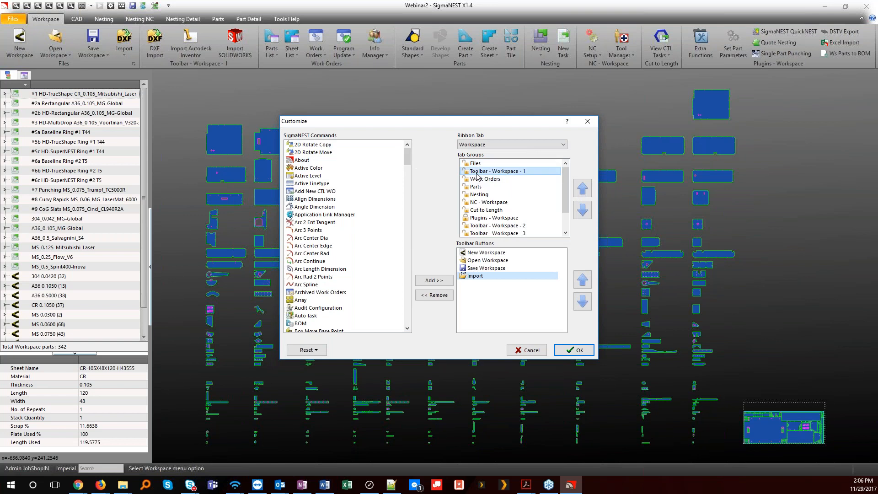
drag(409, 162, 408, 210)
click(323, 200)
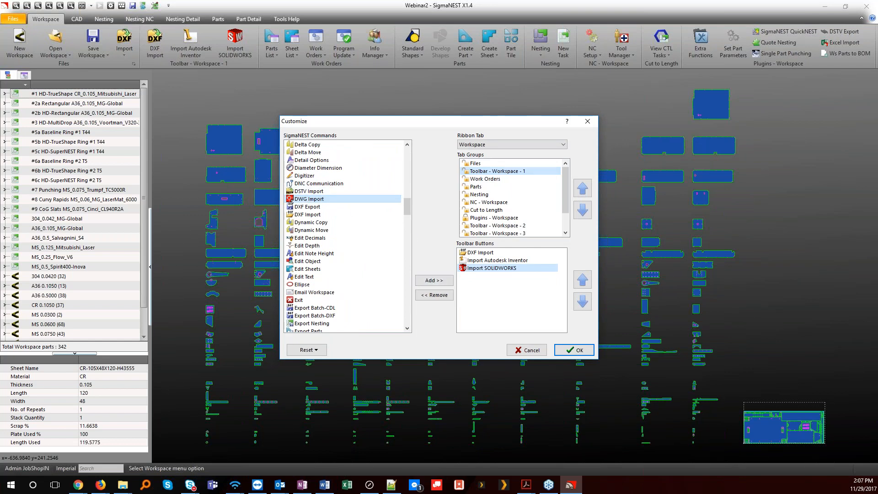
click(431, 282)
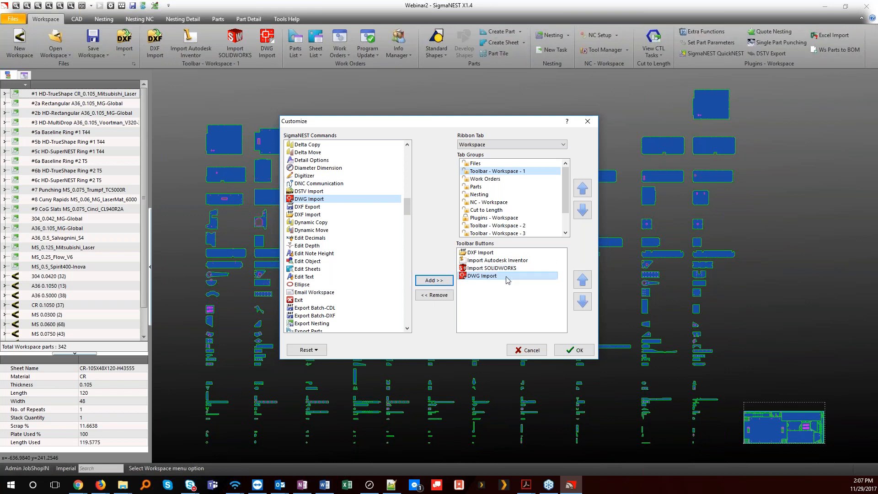
click(582, 279)
click(582, 280)
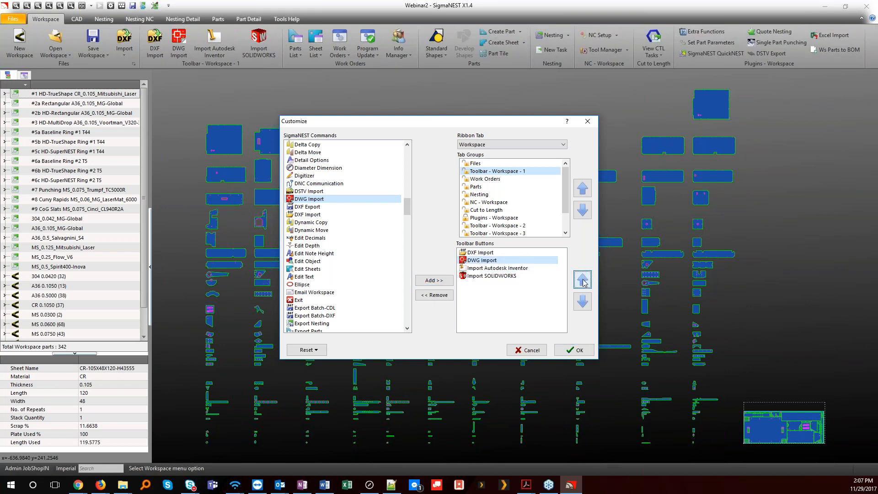
Step: Rename the Toolbar - Workspace - 1 group as Importing
right_click(488, 173)
click(497, 179)
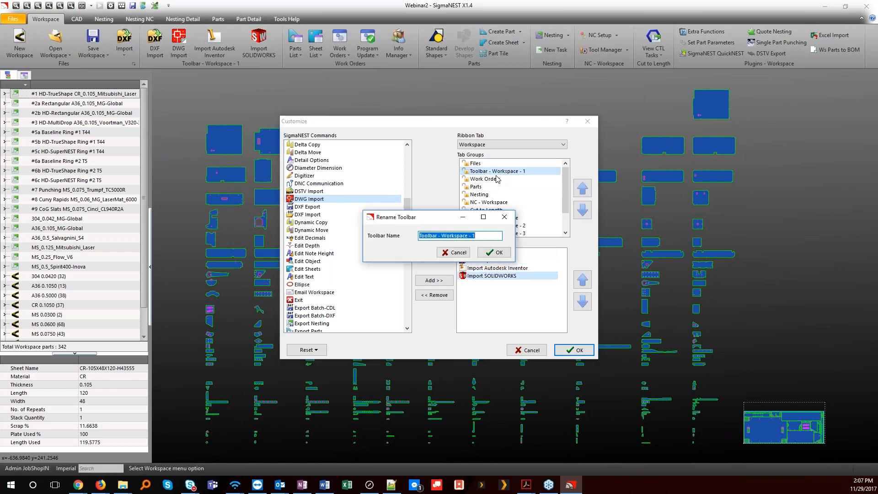
text(Importing)
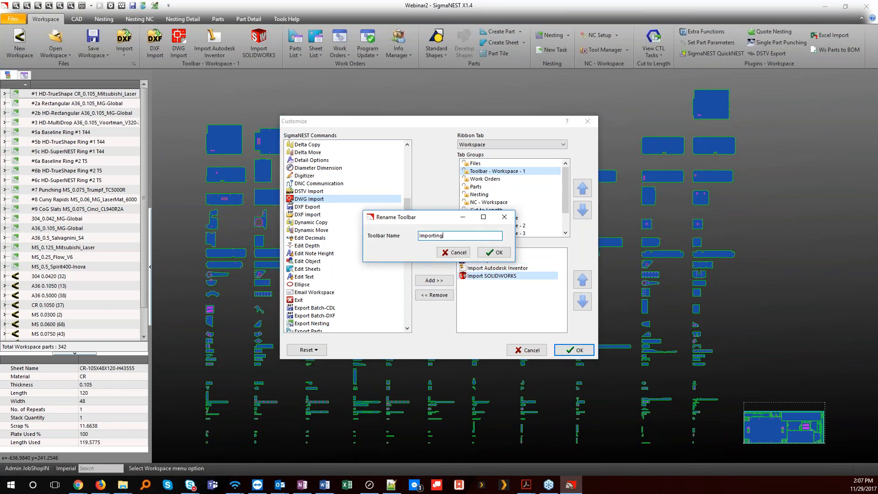
click(492, 252)
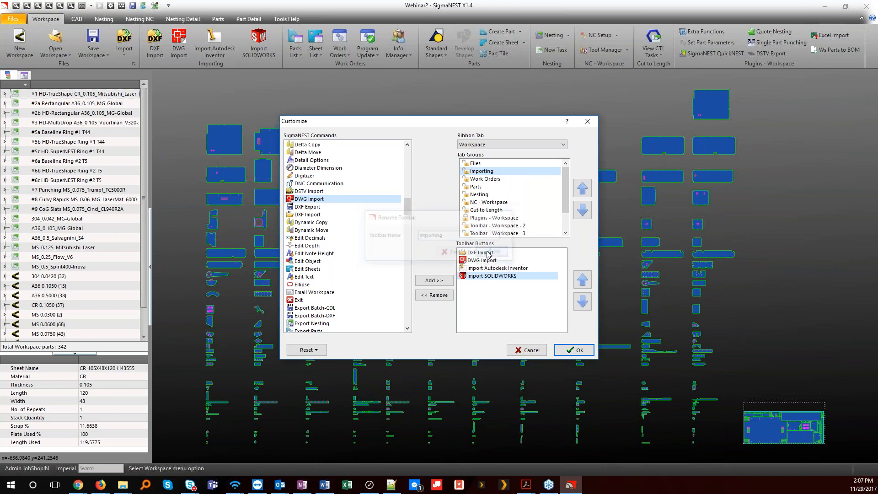
Step: Remove the Import command from the Files group and apply the ribbon customization
click(481, 165)
click(475, 275)
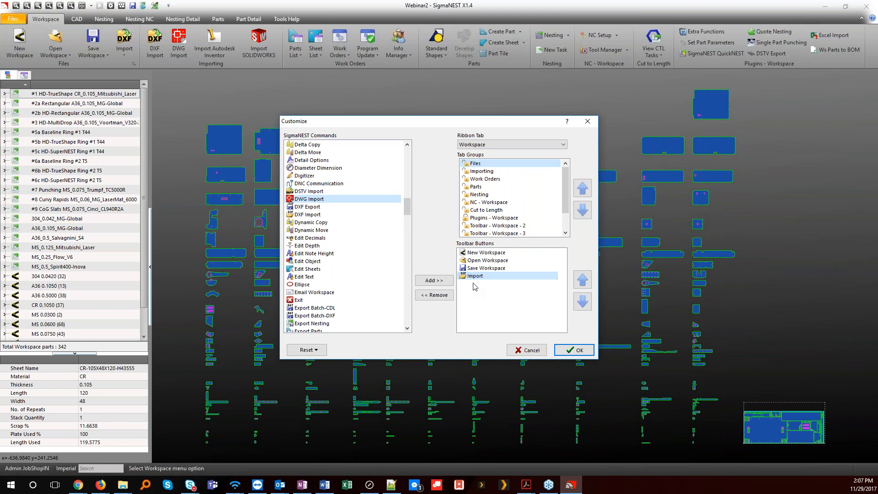
click(435, 295)
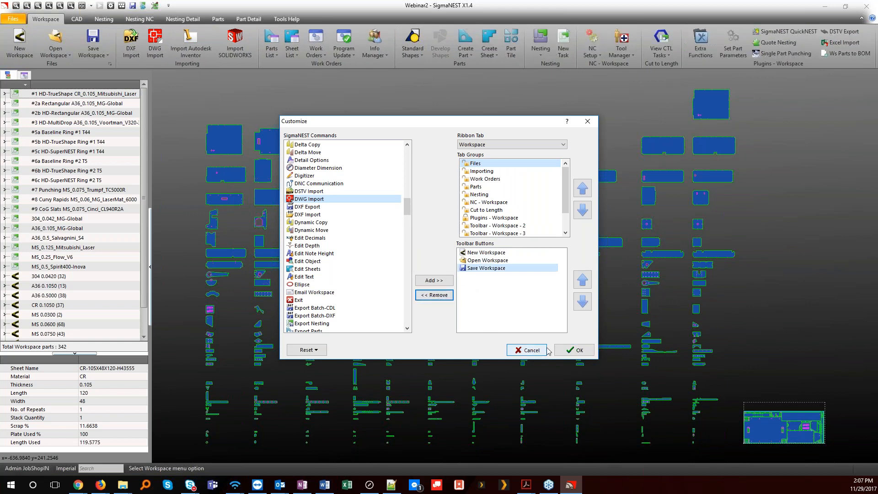
click(573, 350)
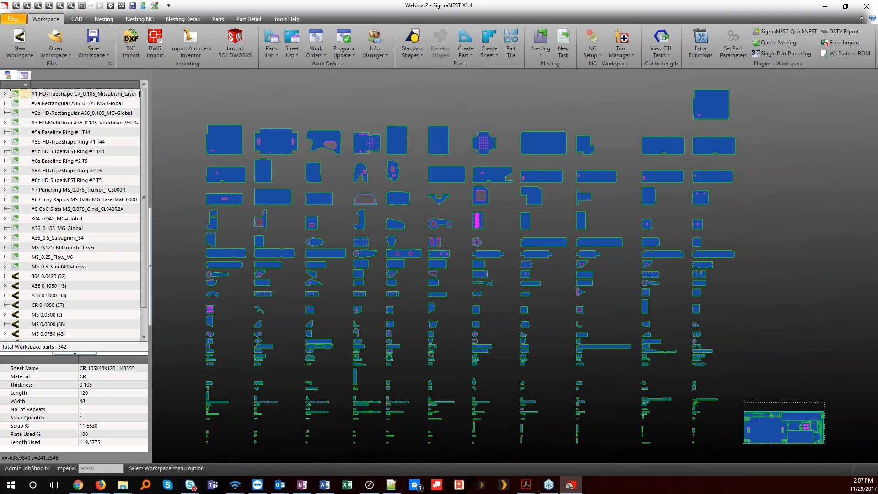
Step: Load L10032.DXF for DXF import and display its contours as thumbnails, briefly including and excluding the title block
click(132, 51)
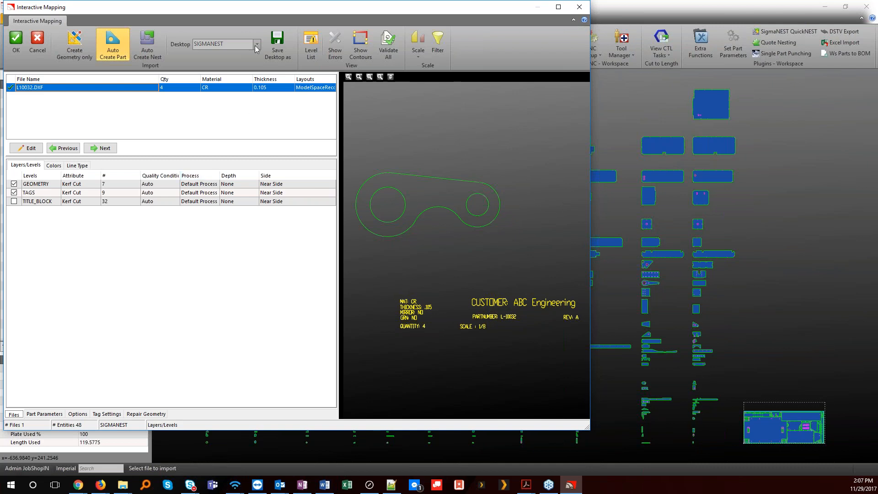
click(311, 44)
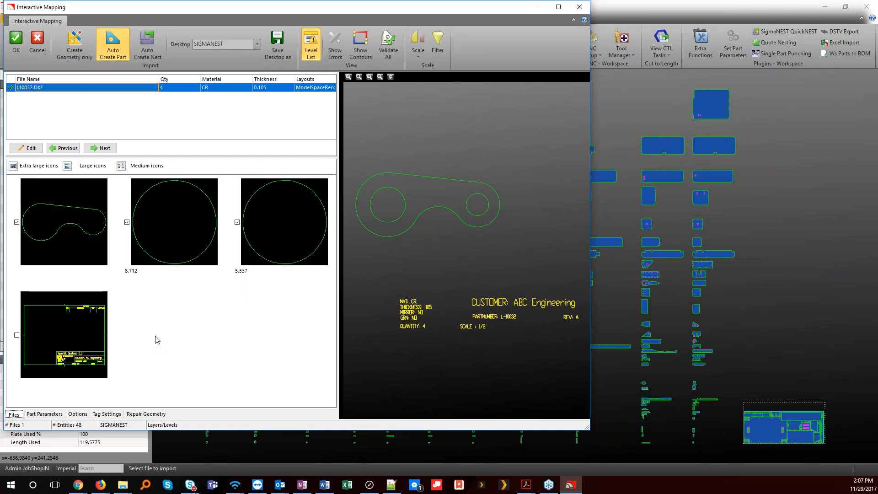
click(16, 335)
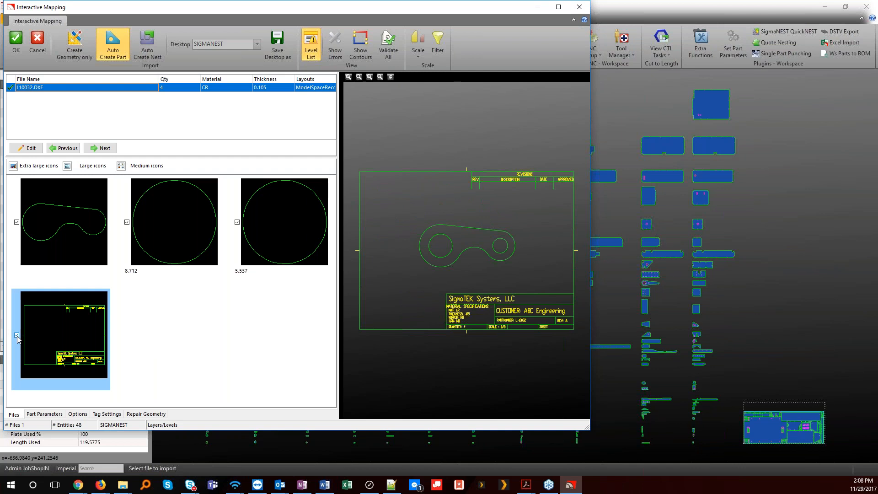
click(17, 335)
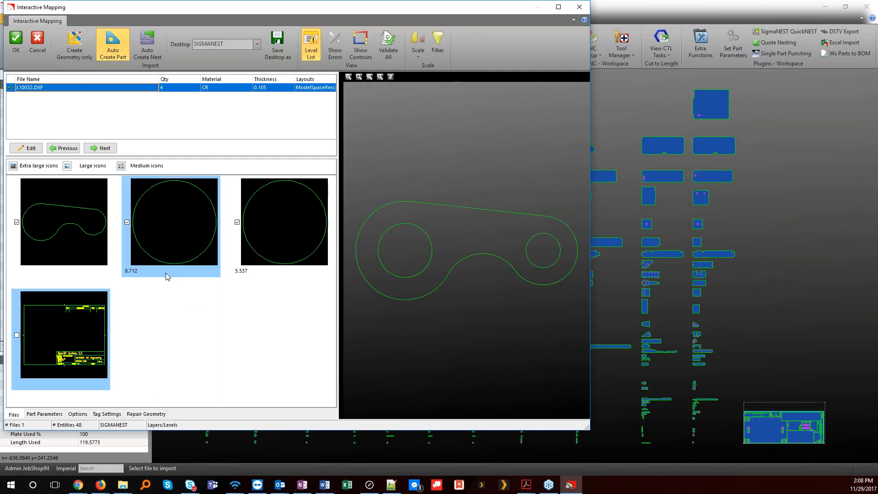
Step: Resize the part's larger hole to 6 and its smaller hole to 2, and import it with its existing part parameters
double_click(134, 271)
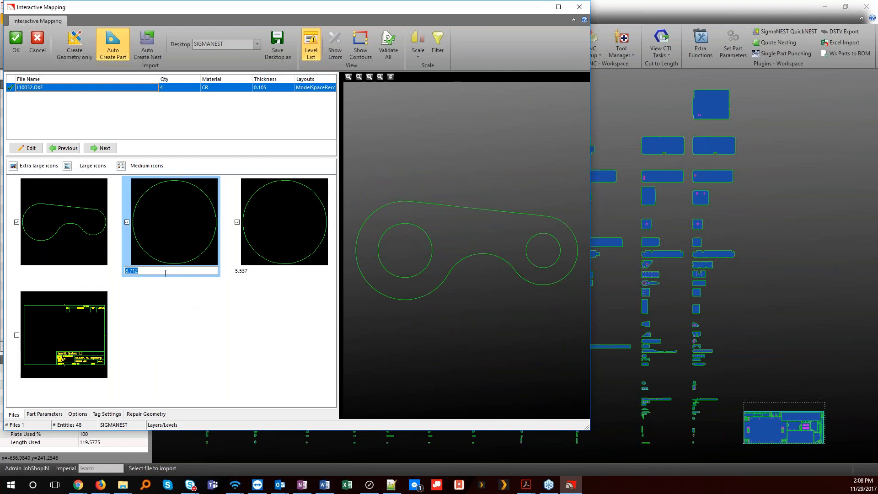
text(6)
key(Return)
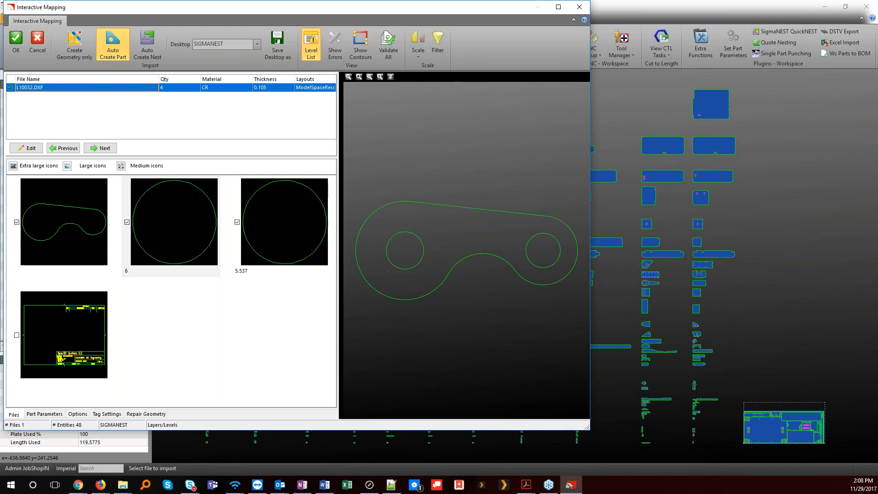
double_click(247, 271)
text(2)
key(Return)
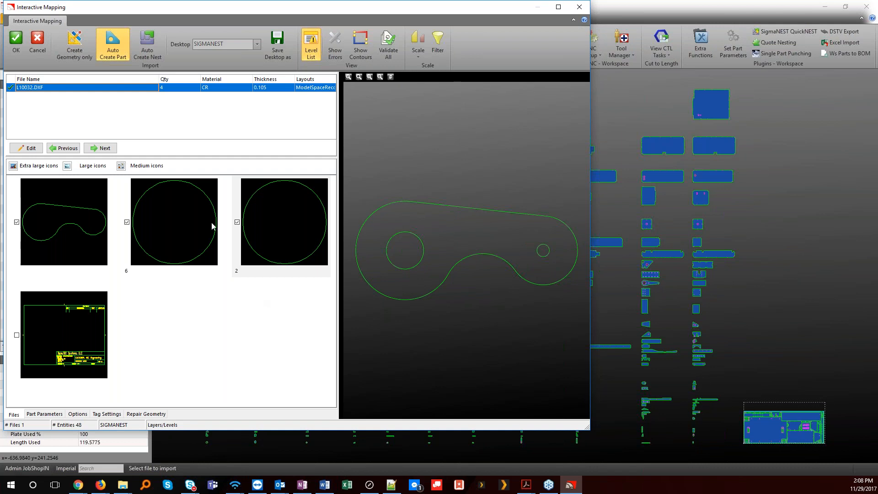
click(21, 46)
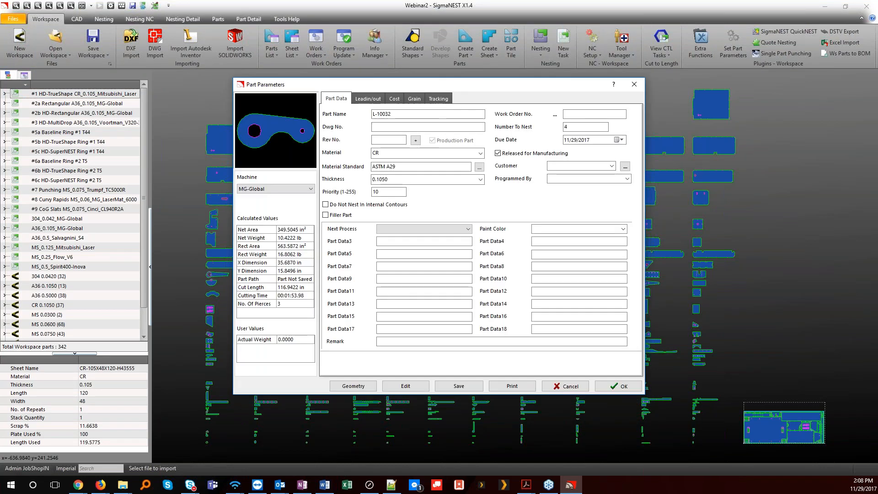
click(621, 386)
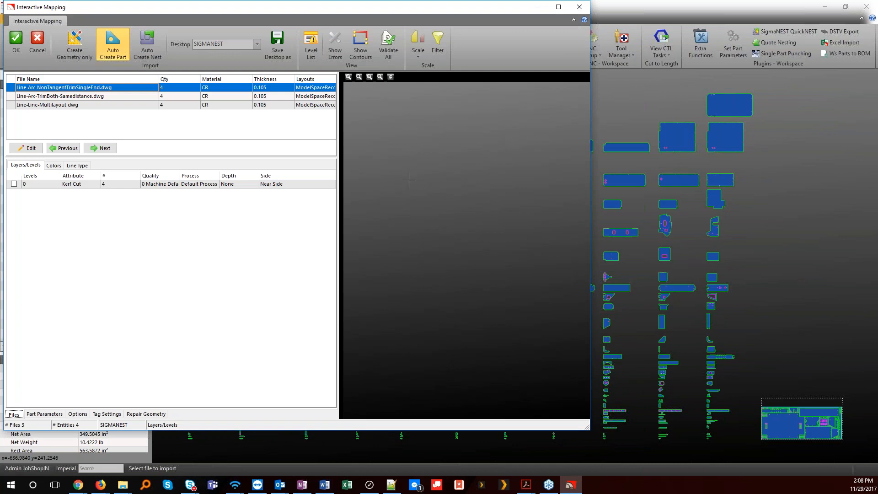
Step: Load the GEOMETRY_REPAIR desktop for the DWG files and inspect the line-arc overlap in Line-Arc-NonTangentTrimSingleEnd.dwg
click(257, 44)
click(224, 72)
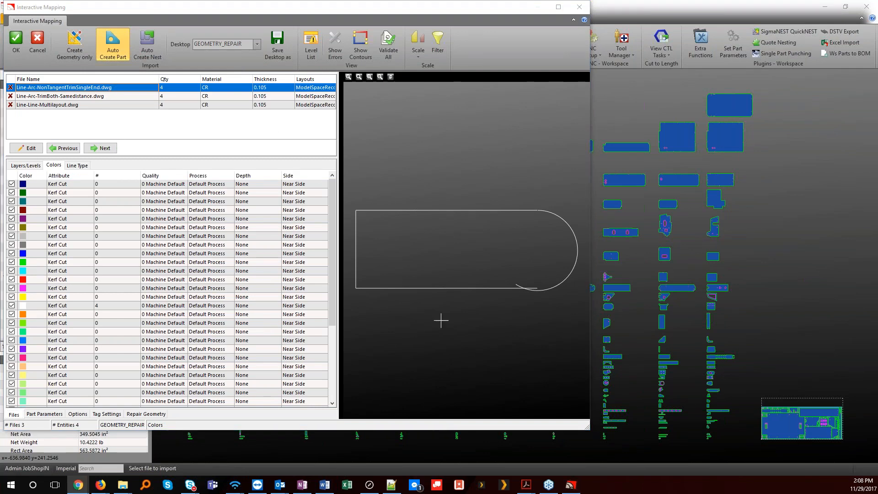
scroll(537, 298, up, 5)
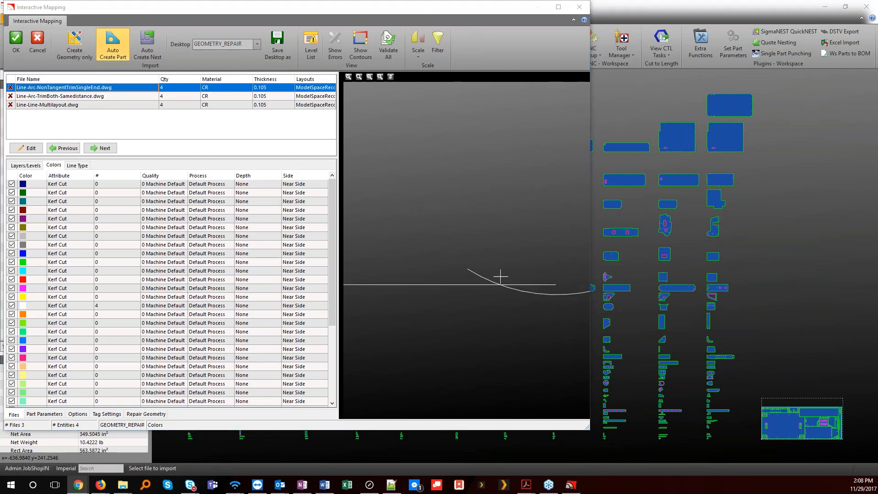
middle_drag(474, 284, 464, 275)
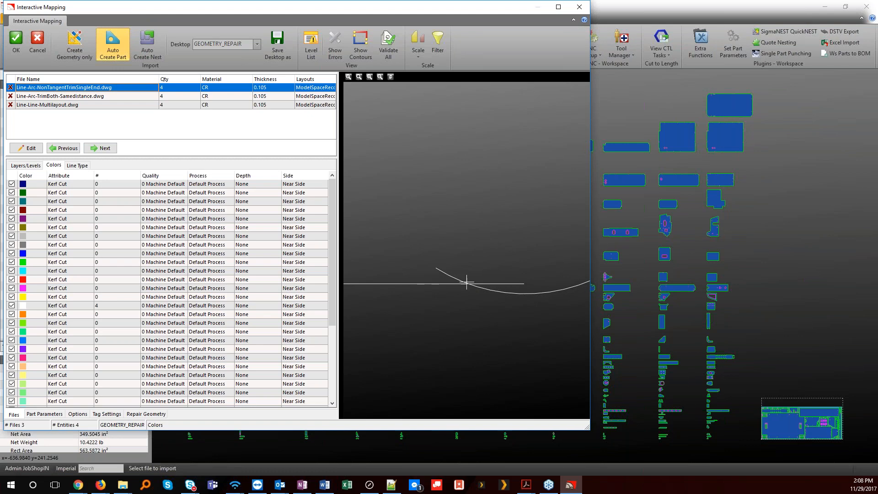
scroll(483, 283, down, 3)
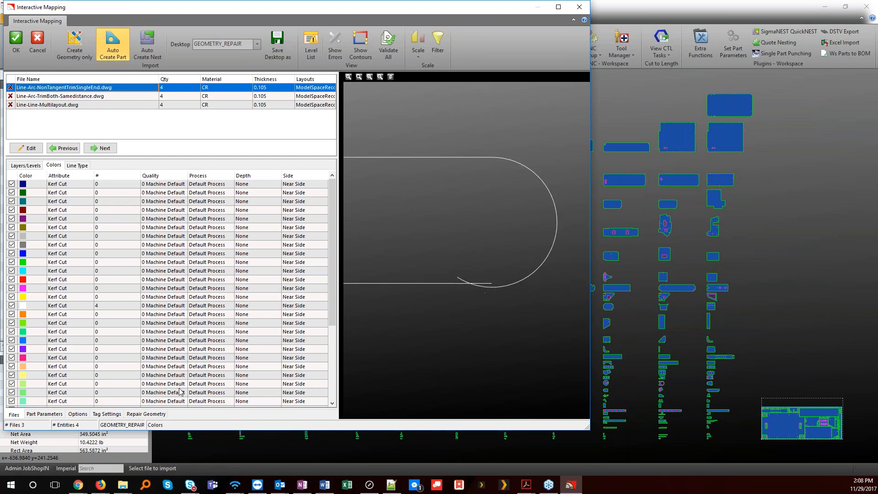
Step: Apply the geometry repair to Line-Arc-NonTangentTrimSingleEnd.dwg and check the corner where the line meets the arc
click(146, 414)
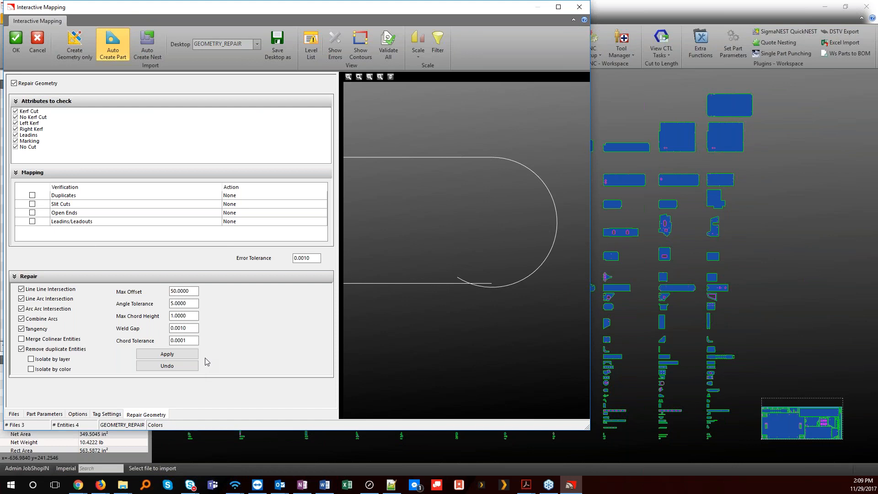
click(179, 355)
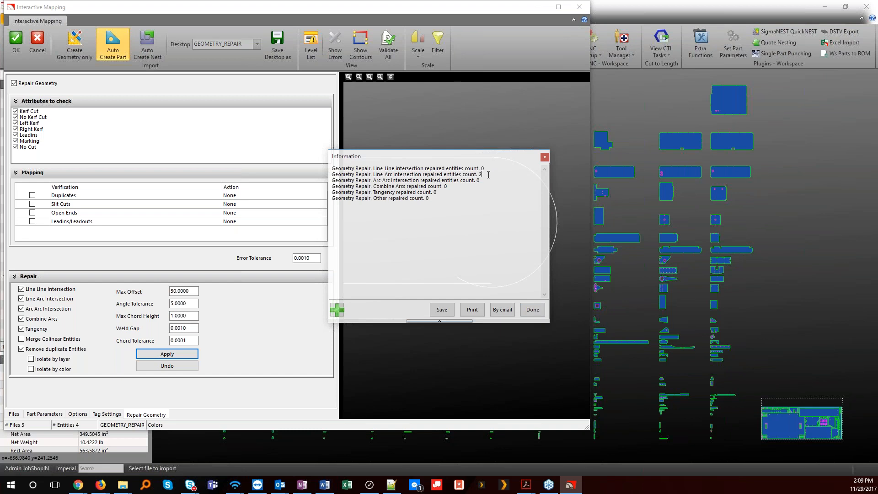
click(526, 311)
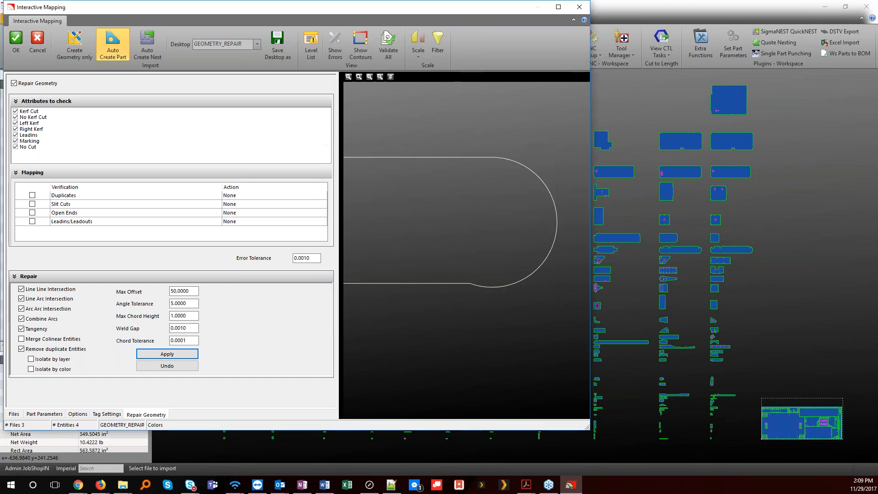
scroll(527, 287, up, 3)
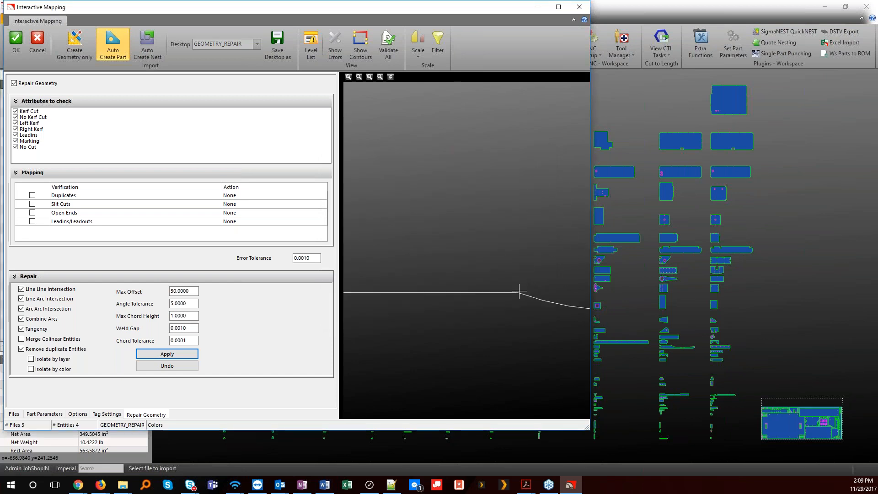
scroll(518, 286, down, 3)
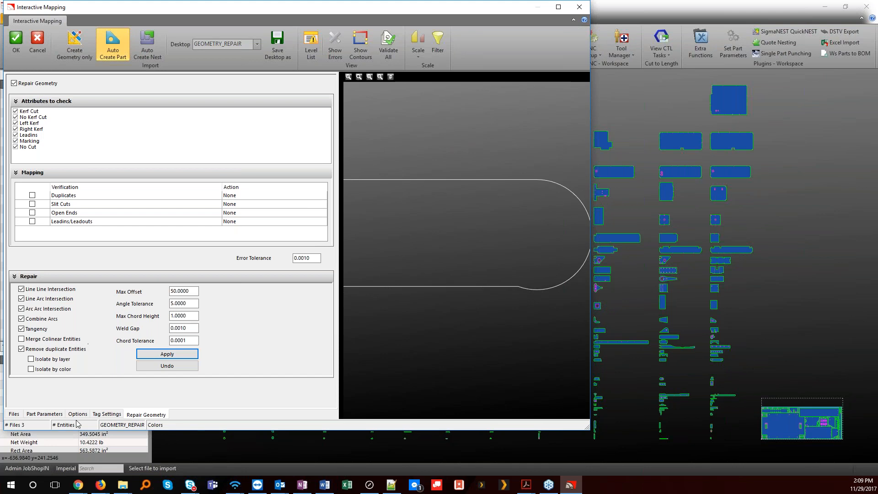
Step: Apply the geometry repair to Line-Arc-TrimBoth-Samedistance.dwg to trim the overlapping line and arc ends
click(19, 414)
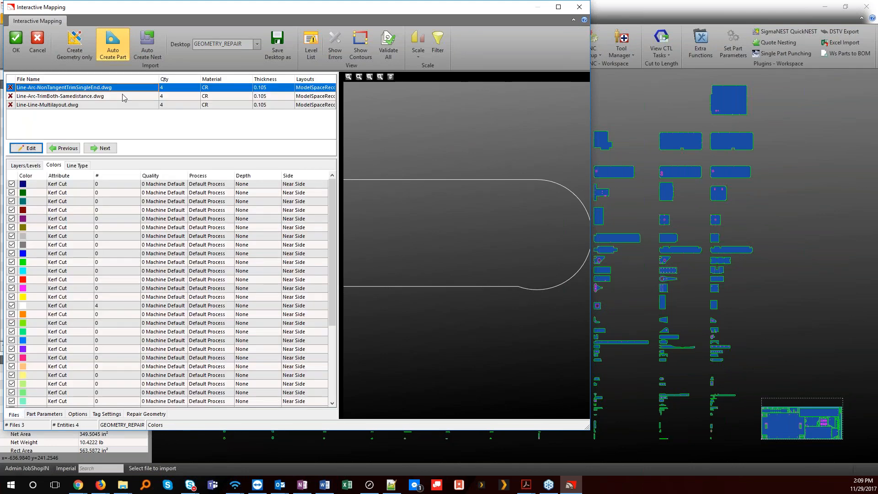
click(178, 97)
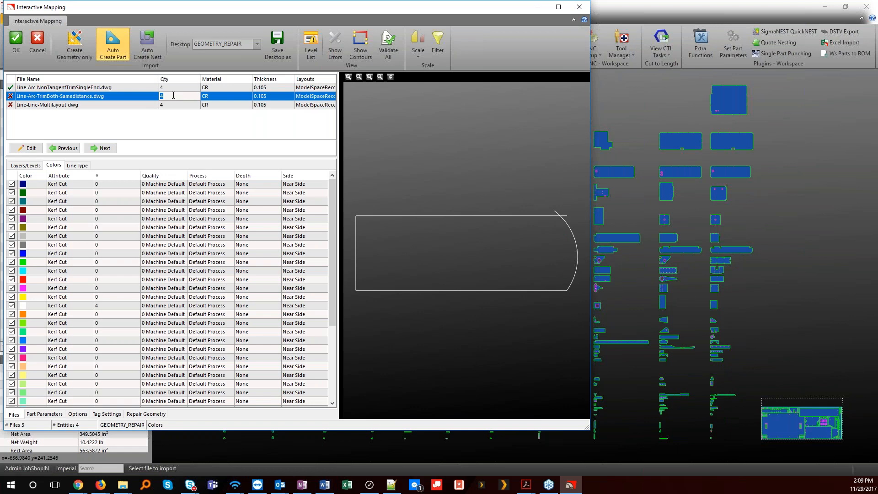
scroll(560, 217, up, 3)
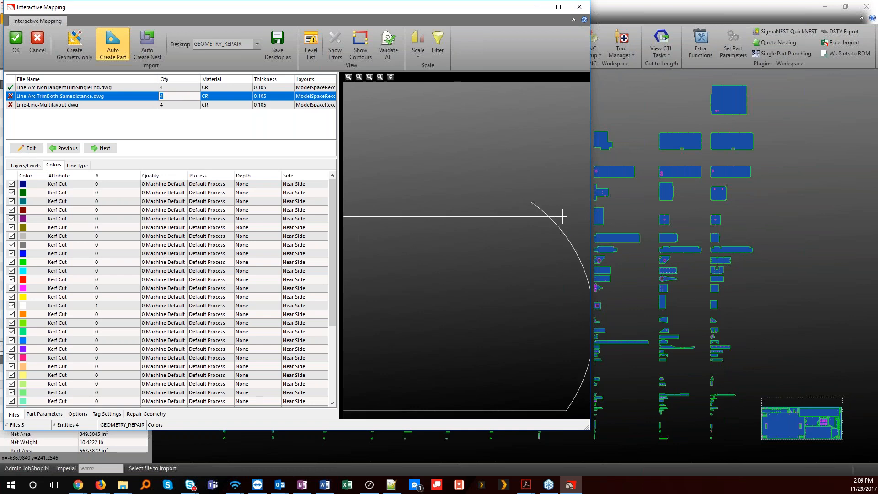
click(145, 414)
click(175, 353)
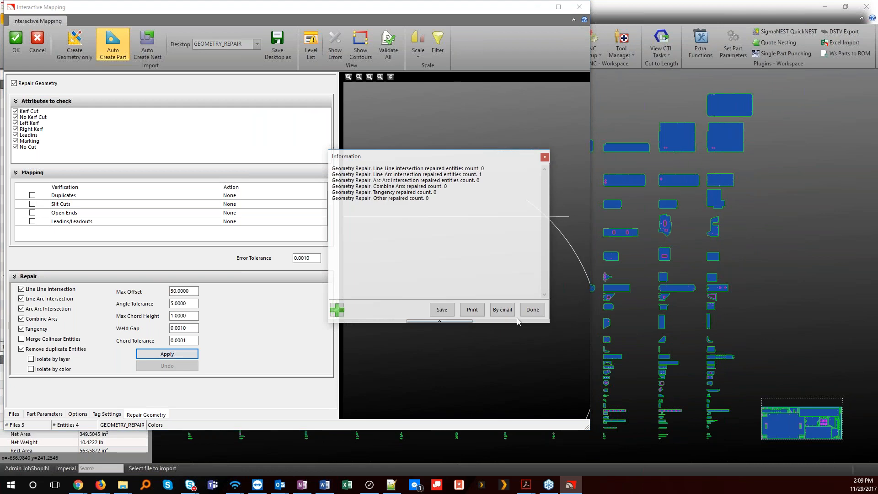
click(528, 309)
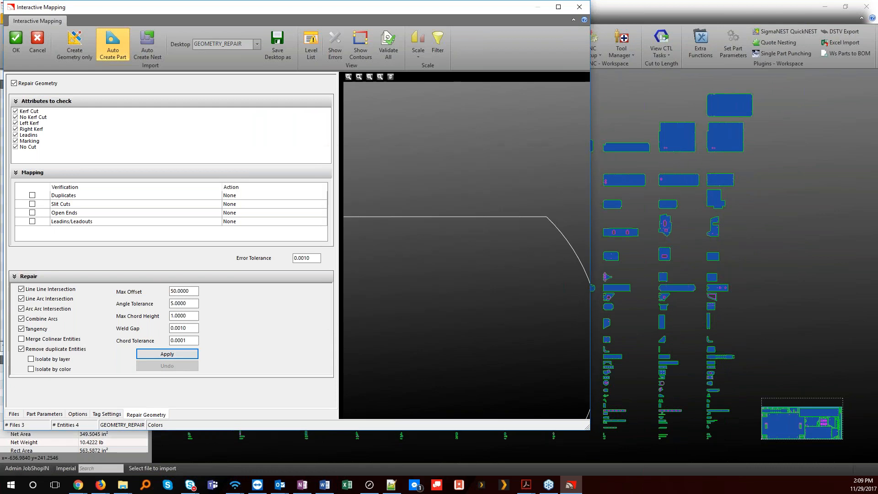
Step: Apply the geometry repair to Line-Line-Multilayout.dwg to trim the overlapping line ends of its three shapes
click(14, 414)
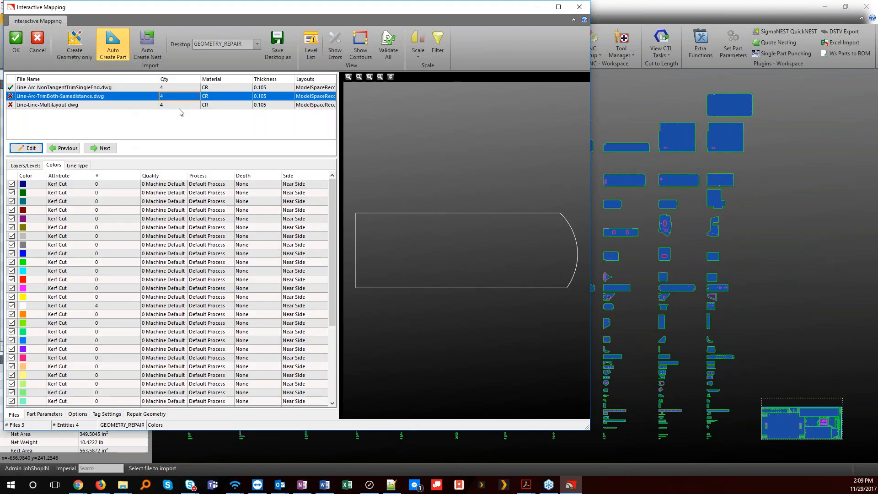
click(146, 105)
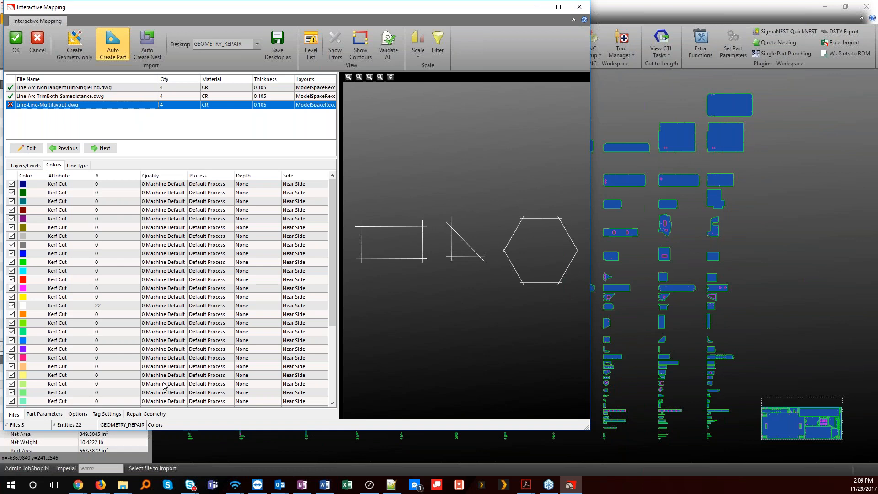
click(145, 414)
click(167, 353)
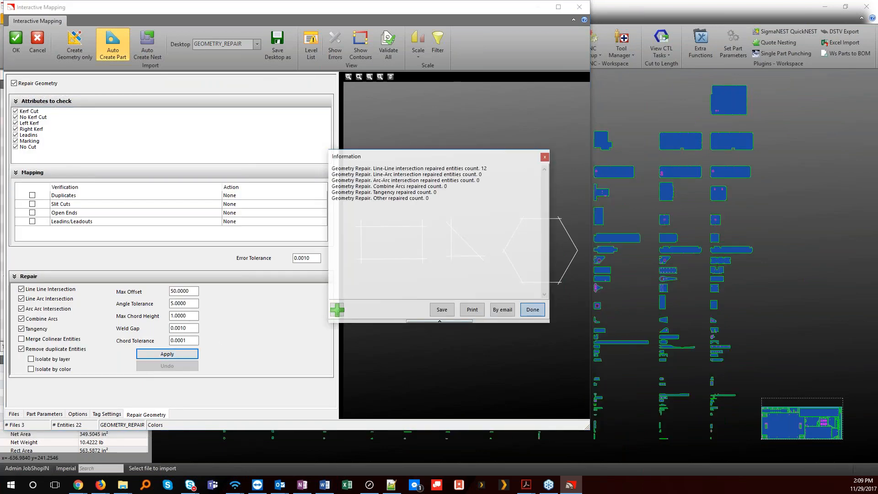
click(532, 310)
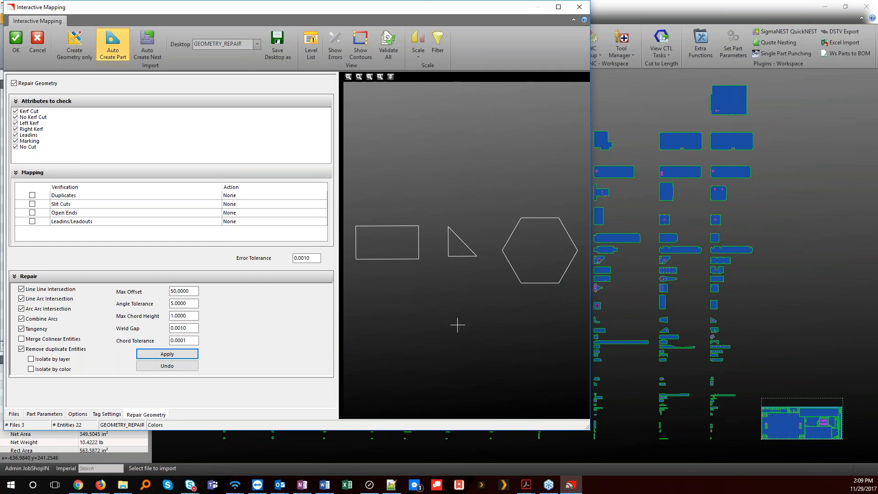
Step: Switch to the SigmaNEST help page in Chrome and examine the Line Line Intersection and Line Arc Intersection diagrams under the Repair options
key(alt+Tab)
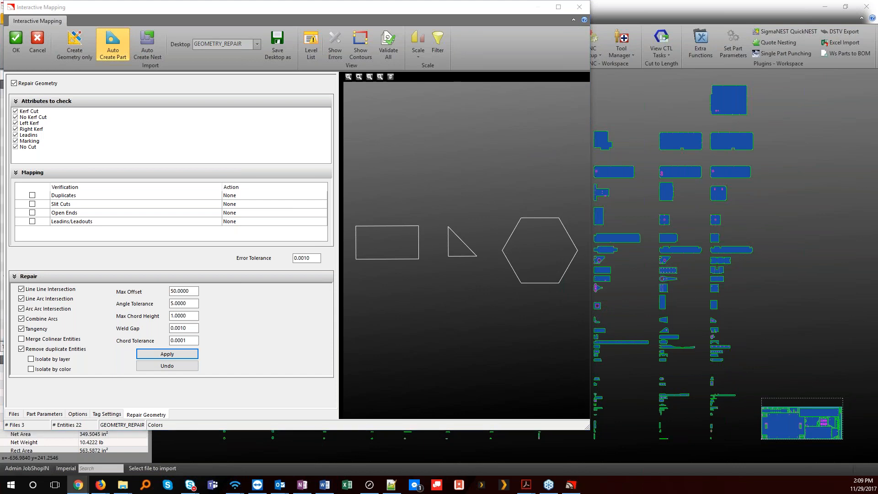
drag(0, 183, 339, 0)
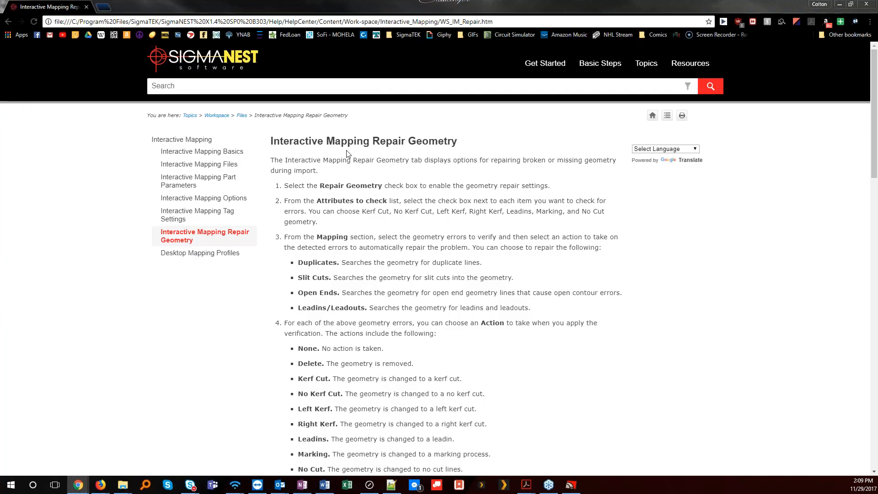
scroll(355, 136, down, 8)
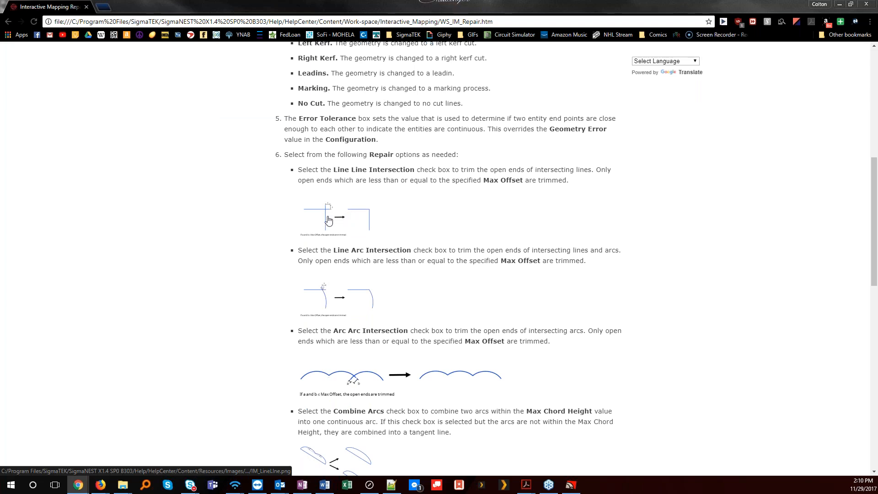
click(327, 207)
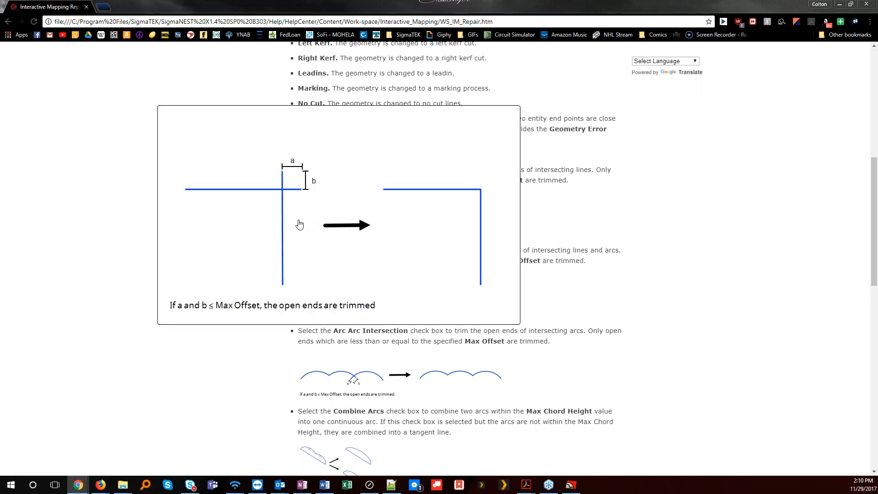
click(313, 213)
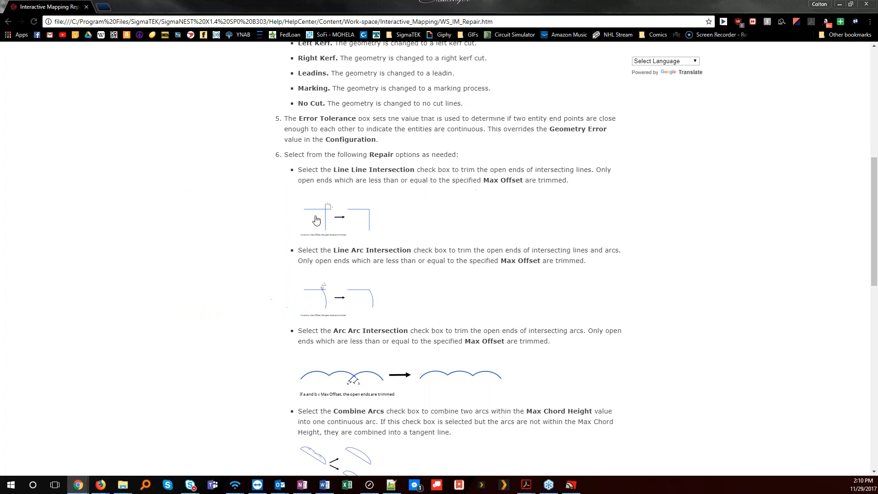
click(341, 313)
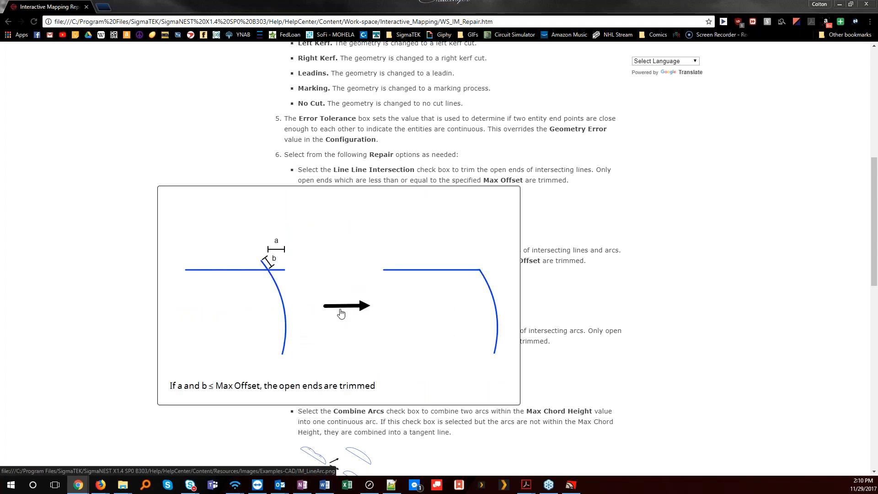
click(340, 313)
Step: Examine the help page's enlarged diagrams for the Arc Arc Intersection, Combine Arcs and Tangency repair options
scroll(388, 297, down, 2)
click(441, 286)
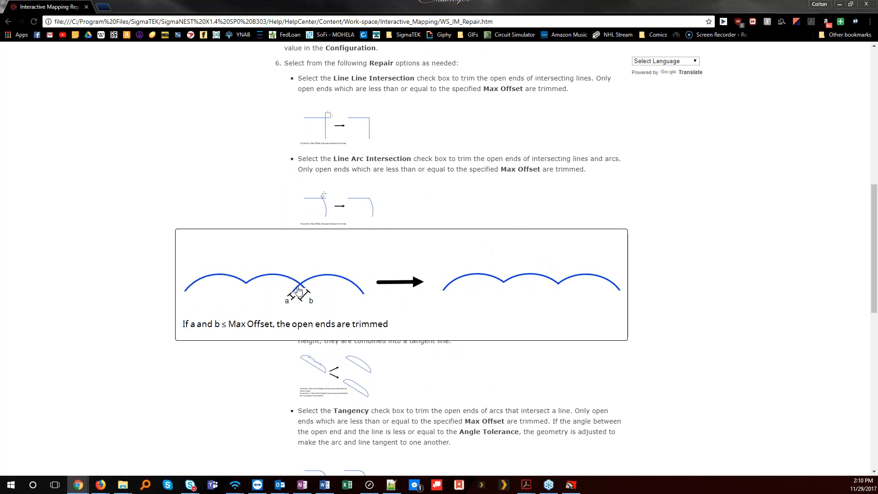
click(573, 290)
click(354, 378)
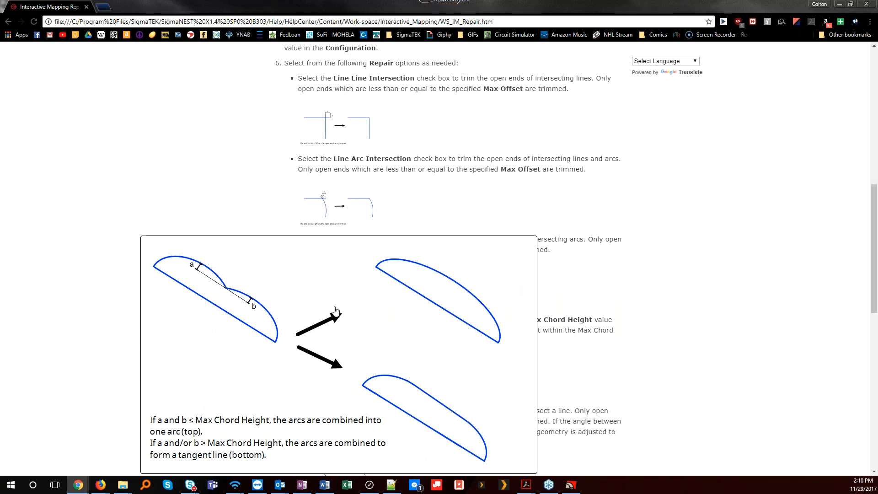
click(345, 323)
scroll(500, 355, down, 3)
scroll(543, 329, down, 1)
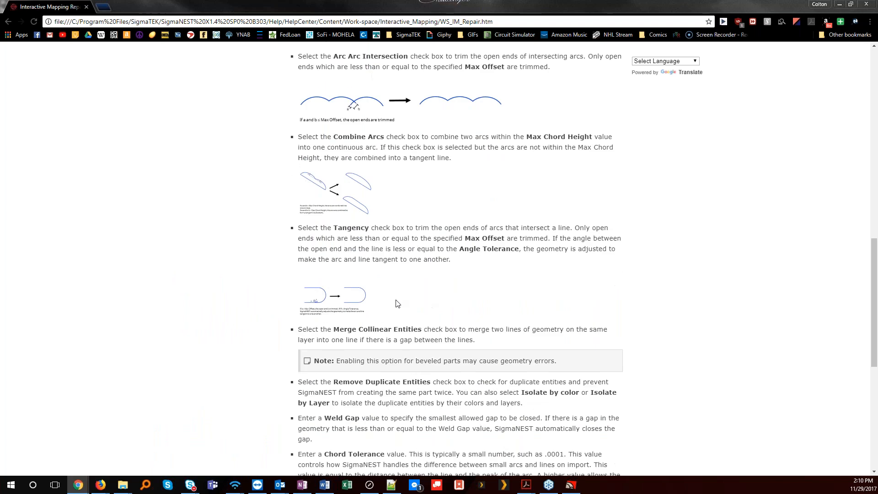
click(331, 299)
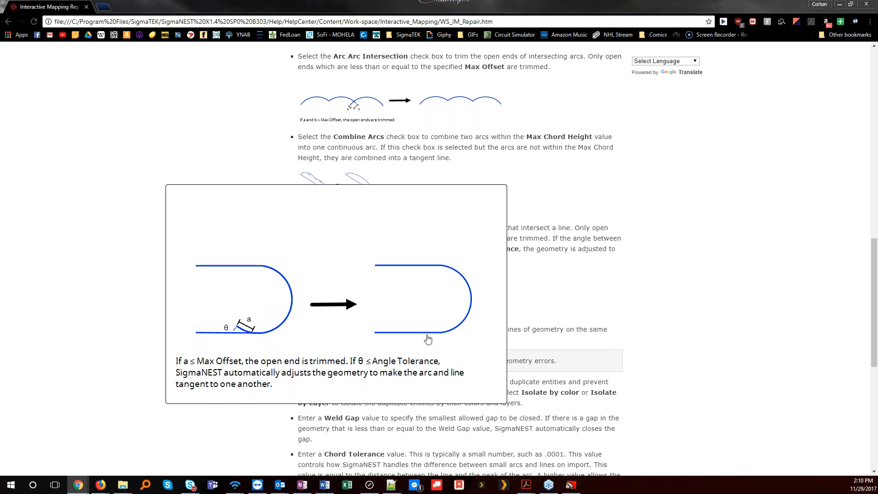
click(378, 315)
Step: Review the Interactive Mapping Repair Geometry help page from its beginning and revisit its intersection repair diagrams
scroll(487, 309, up, 9)
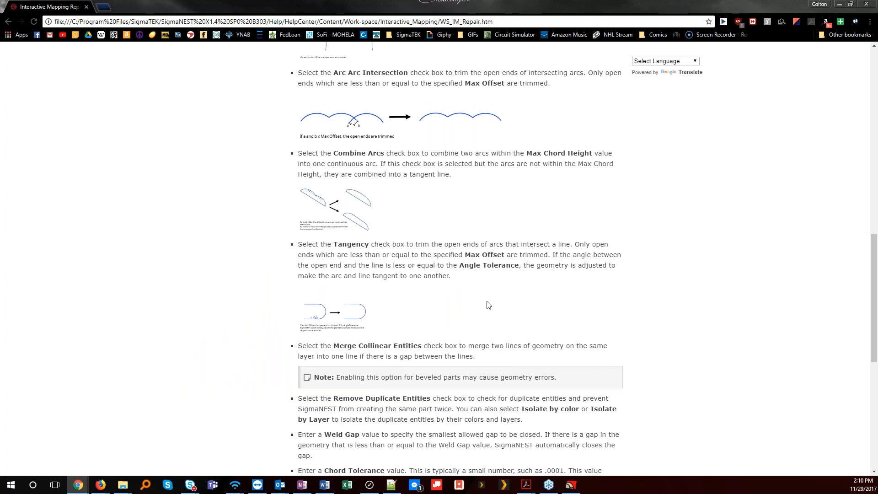
scroll(489, 274, up, 5)
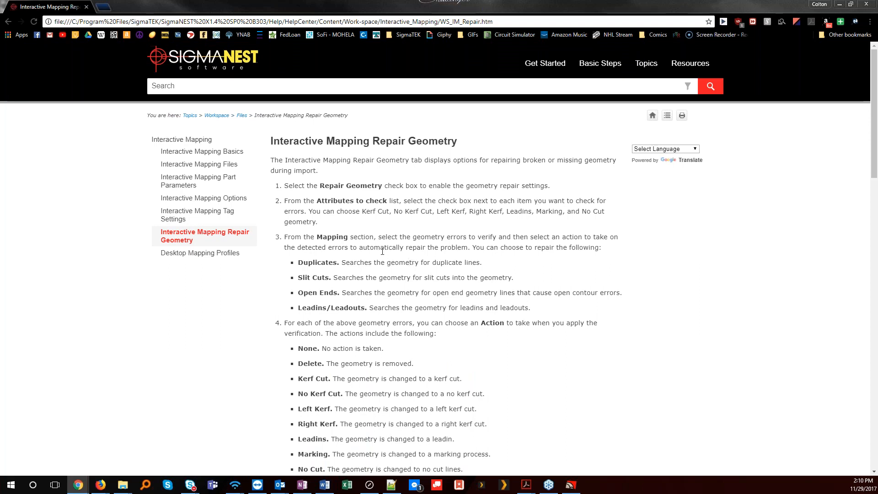
scroll(378, 256, down, 7)
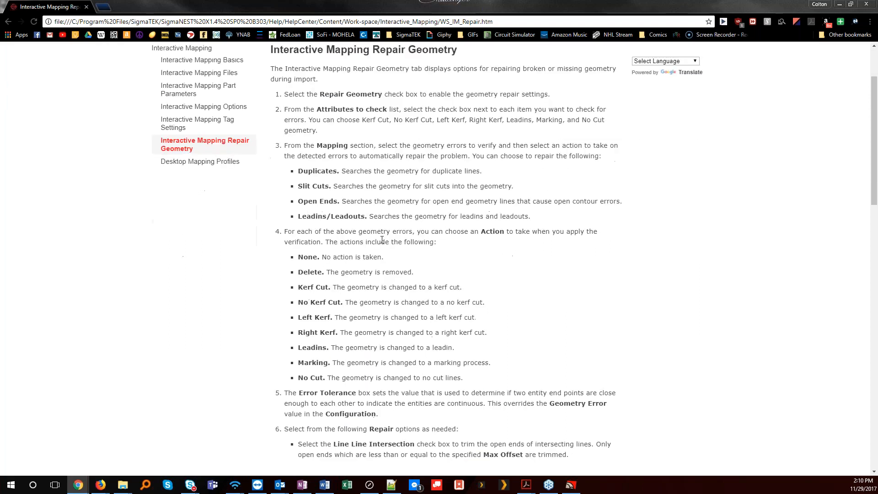
click(346, 263)
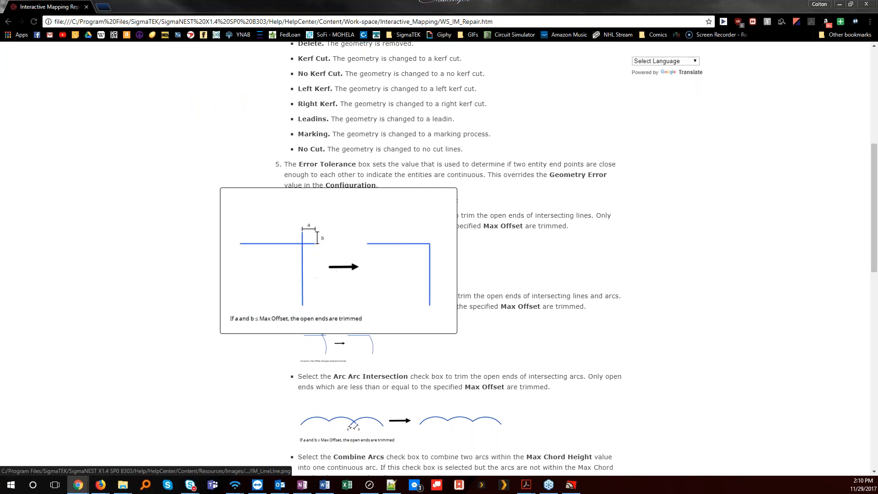
click(353, 259)
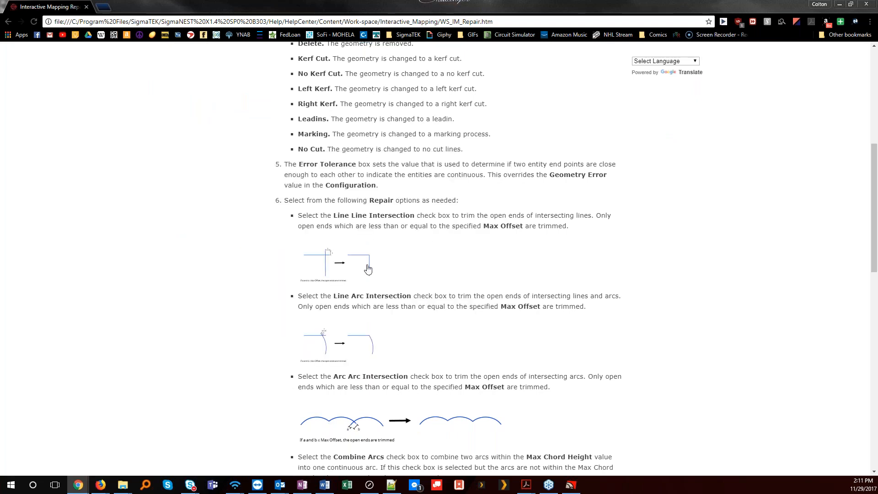
click(410, 430)
click(409, 430)
Step: Search the help for "part parameters" and look through the Part Parameters: Part Data page
scroll(357, 132, up, 7)
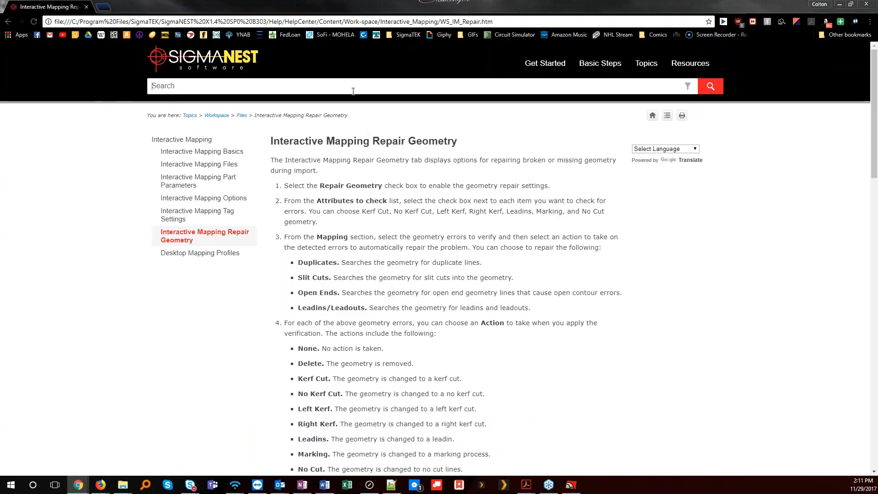
text(part parameters)
key(Return)
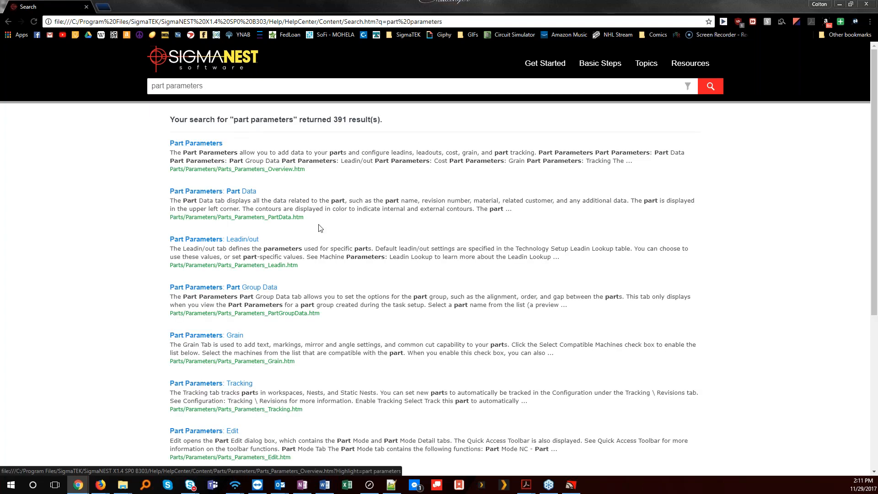
click(211, 192)
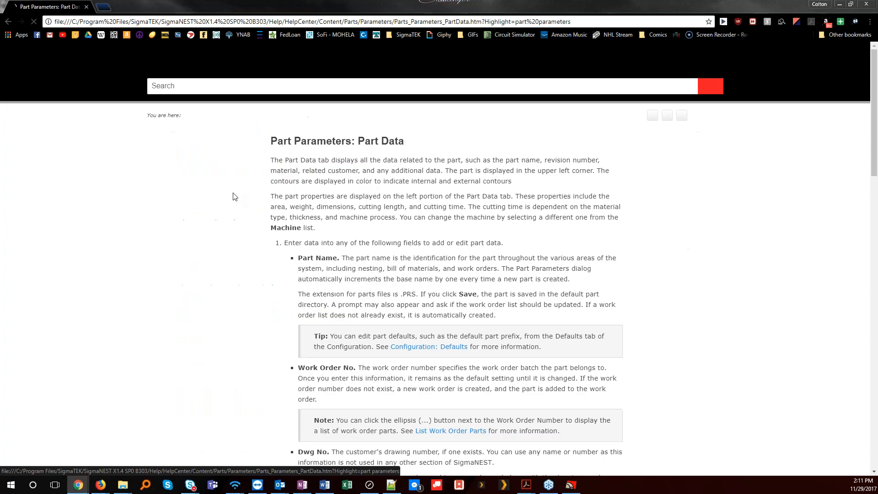
scroll(210, 192, down, 3)
scroll(537, 201, down, 3)
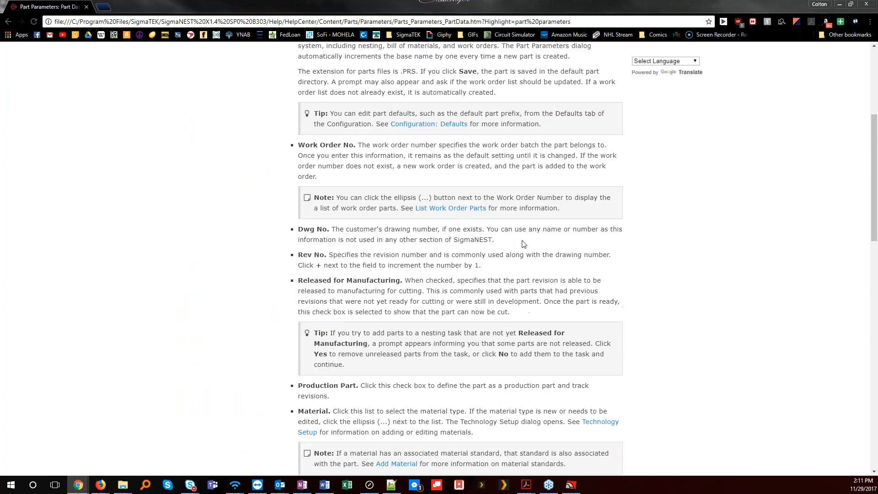
scroll(537, 202, up, 6)
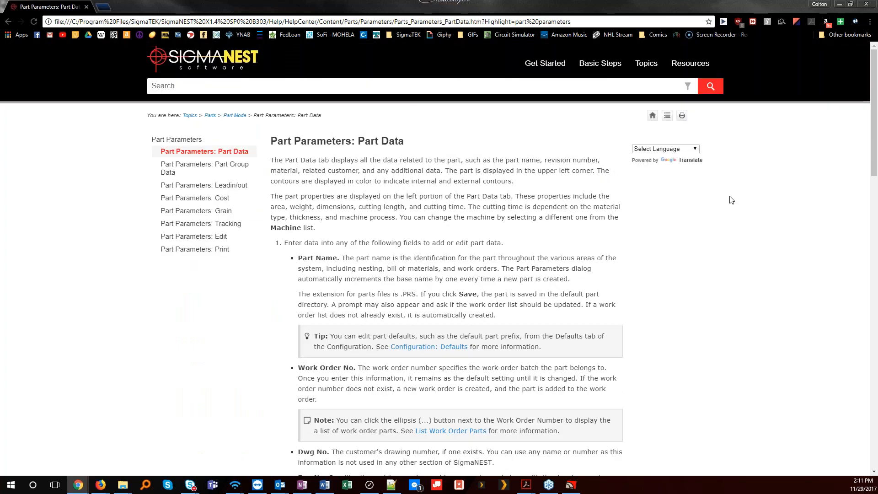
Step: Translate the Part Data help page into German and restore its original language
click(697, 149)
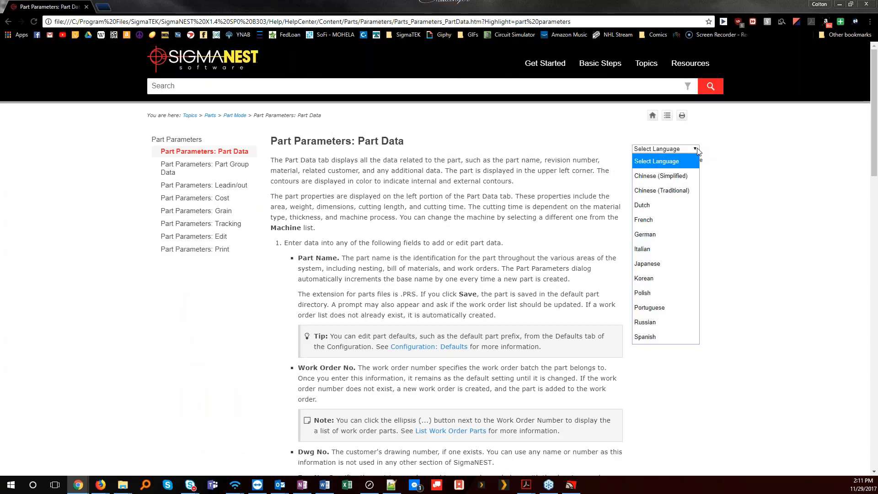
click(664, 238)
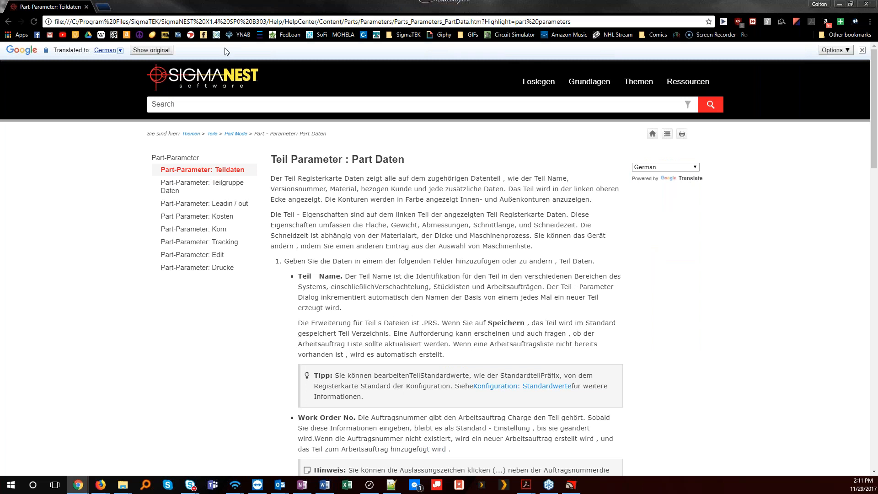
click(156, 49)
Step: Return to SigmaNEST, accept the mapping of the three repaired DWG files, and review each resulting part's data in Part Parameters
double_click(332, 1)
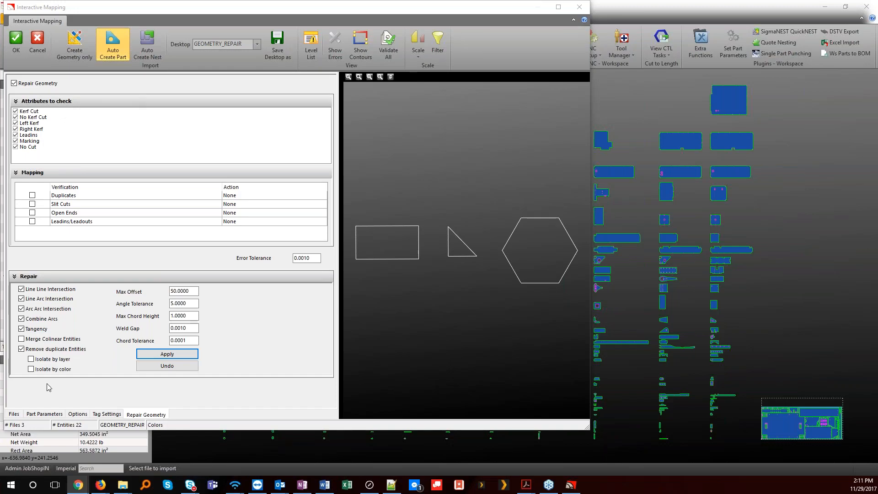
click(14, 414)
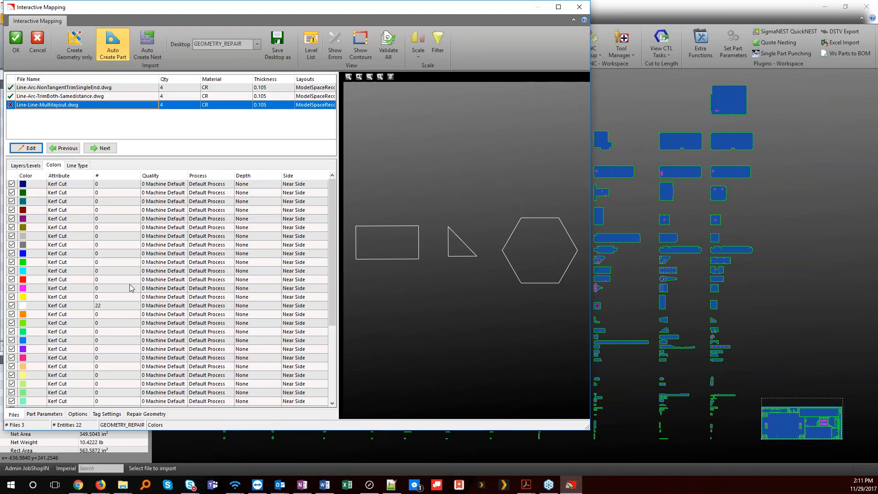
click(123, 96)
click(16, 43)
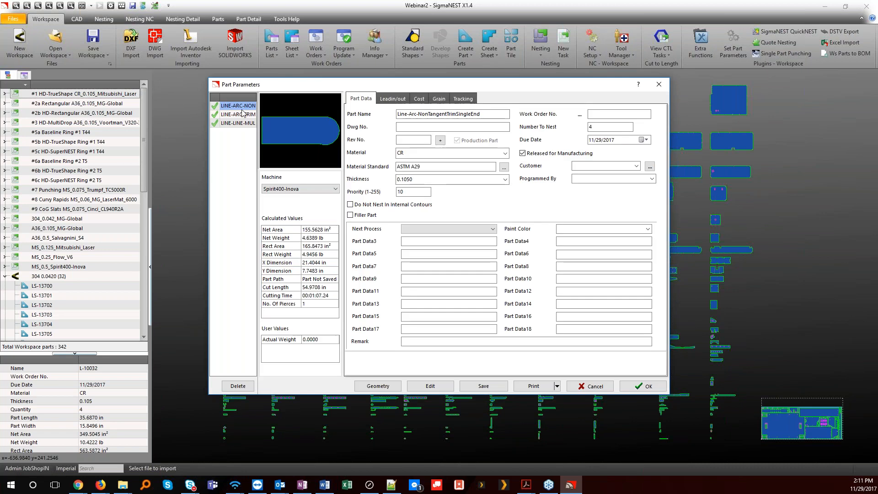
click(236, 115)
click(234, 124)
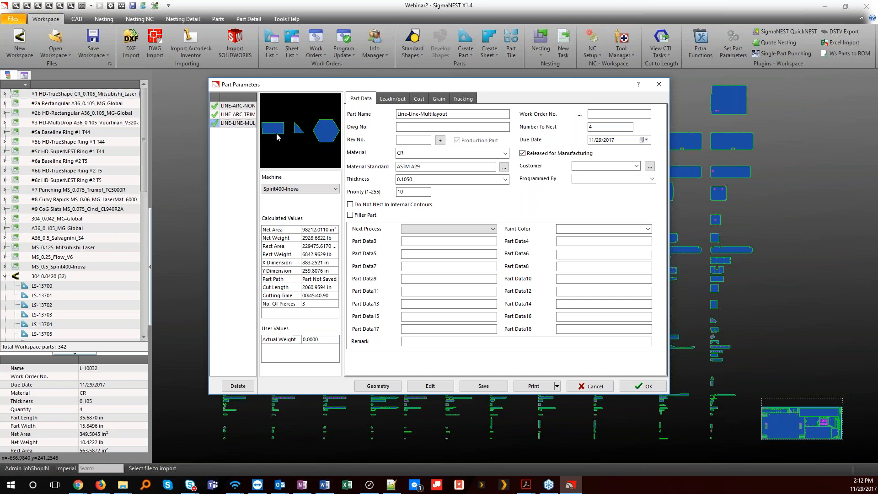
Step: Accept the part parameters of the three imported parts to add them to the workspace
click(0, 123)
click(642, 385)
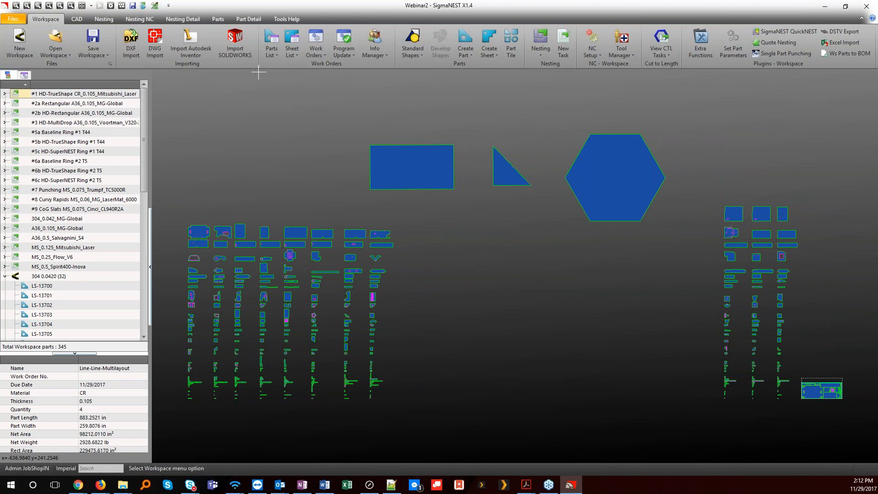
Step: Open the parts list and expand the Parts folder in its folder tree to show the subfolders
click(272, 39)
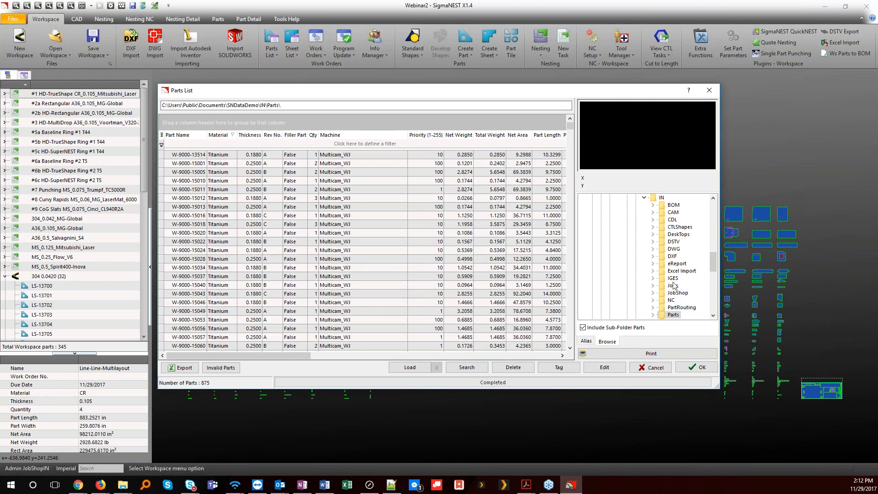
scroll(681, 287, down, 1)
scroll(711, 268, down, 3)
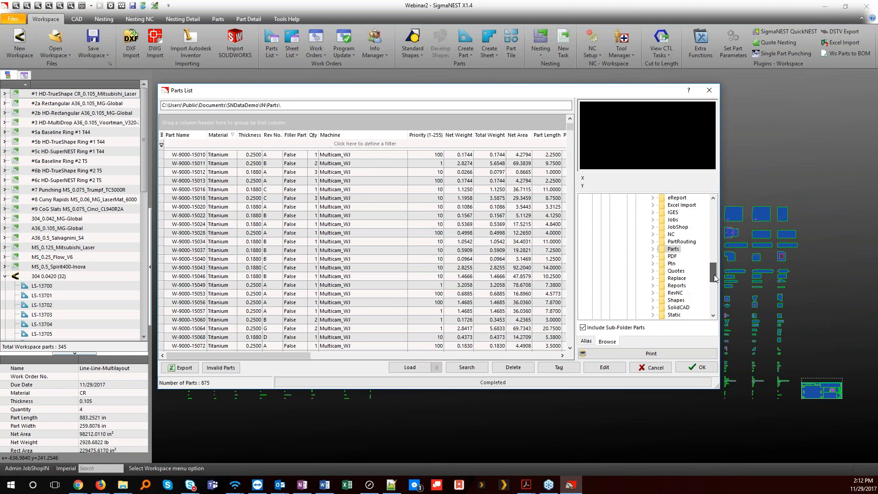
click(653, 249)
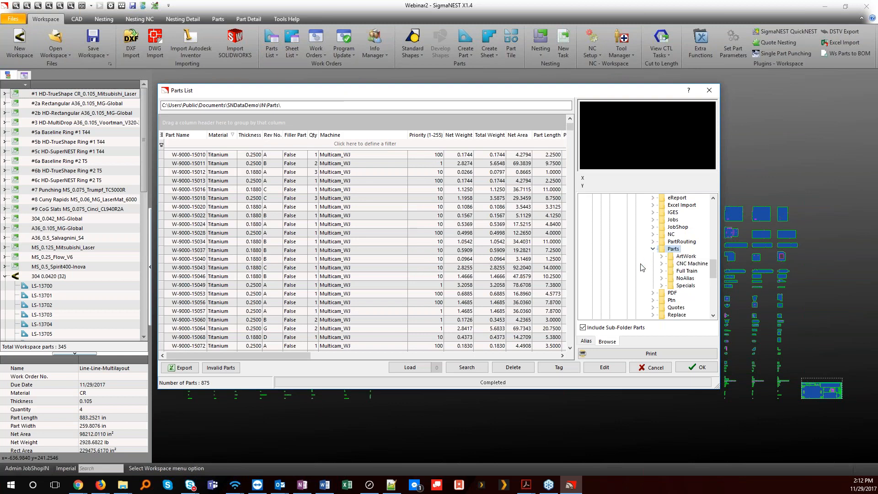
Step: Compare the parts list without and with sub-folder parts, look through the Parts subfolders, and return to the Parts folder
click(583, 328)
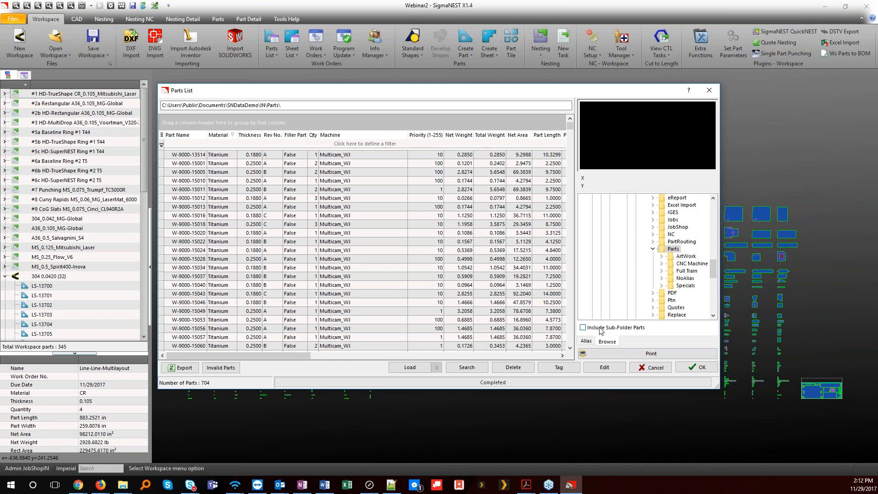
click(583, 328)
click(682, 263)
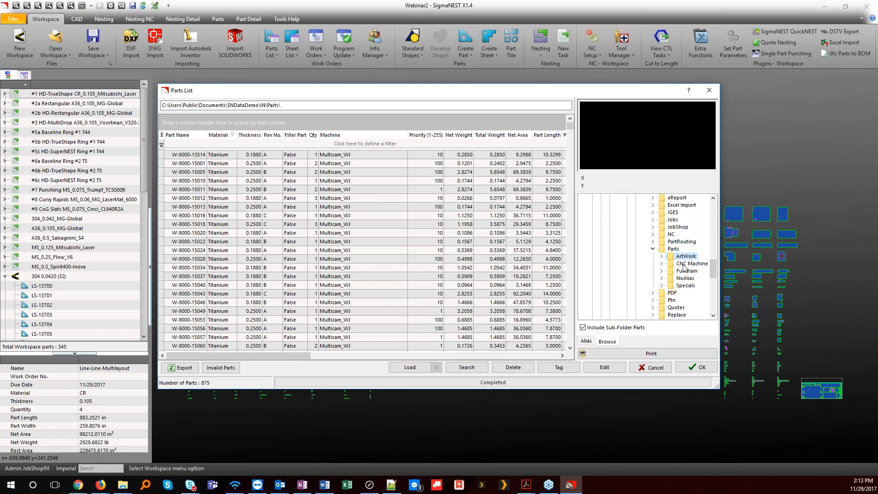
click(684, 278)
click(672, 250)
Step: Queue titanium parts W-9000-15010, 15012, 15013, 15016, 15018, 15028, 15034 and 15037 for loading and review the Parts To Load list
ctrl+click(271, 182)
ctrl+click(275, 200)
ctrl+click(275, 225)
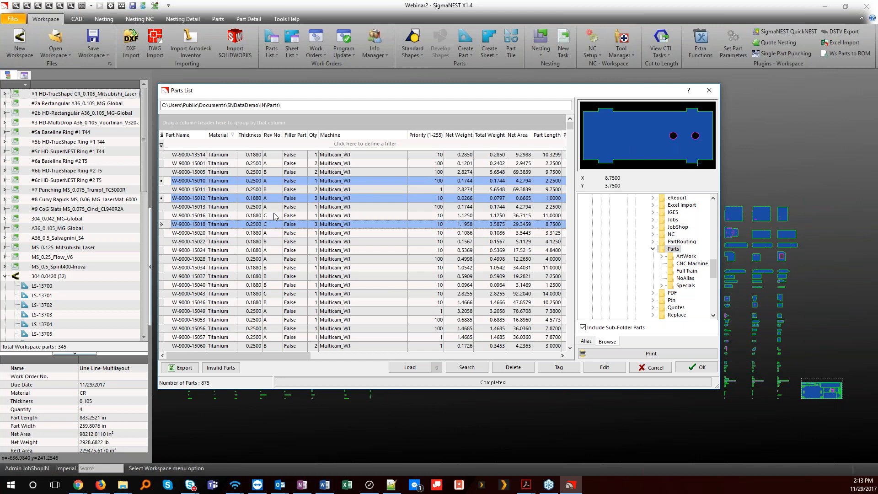
ctrl+click(275, 215)
ctrl+click(275, 208)
ctrl+click(284, 259)
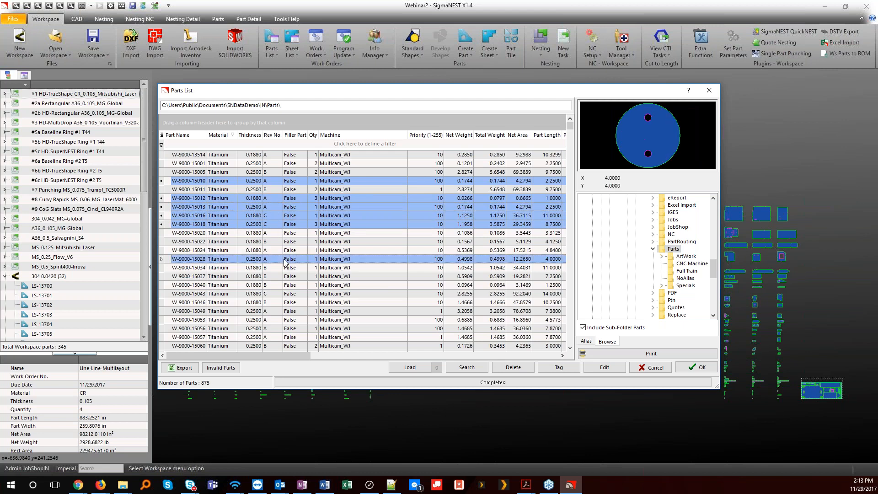
ctrl+click(284, 267)
ctrl+click(283, 276)
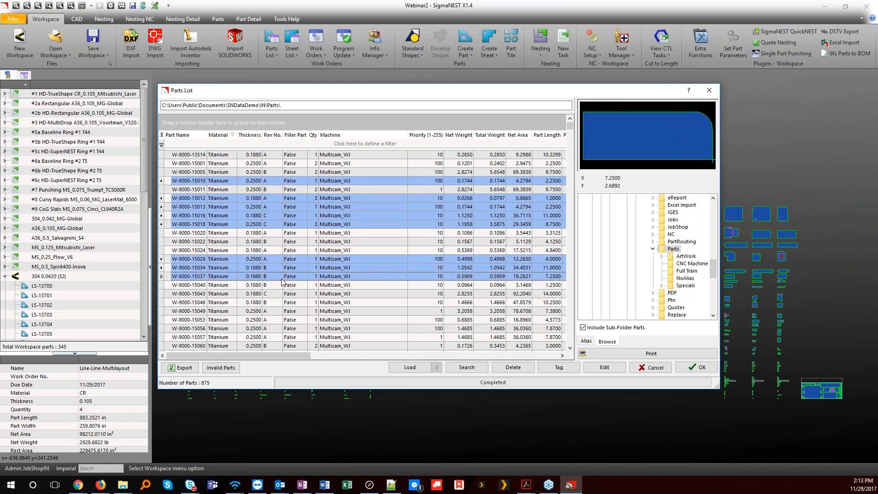
click(400, 371)
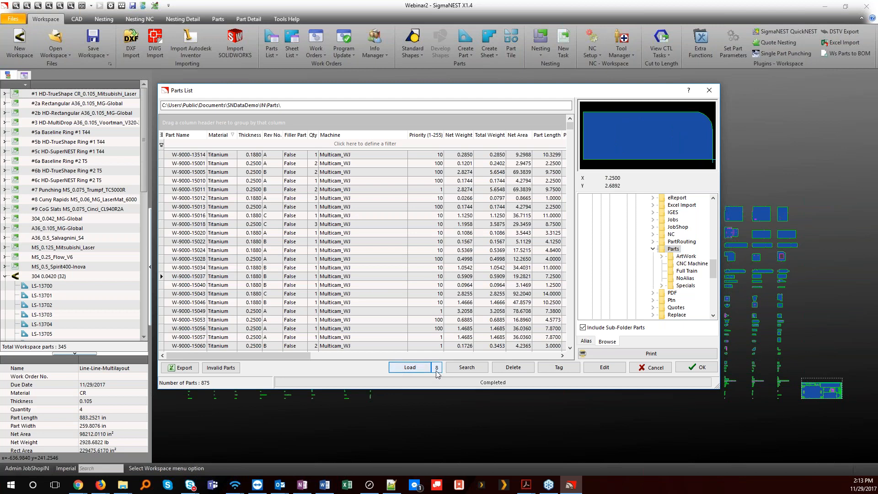
click(436, 368)
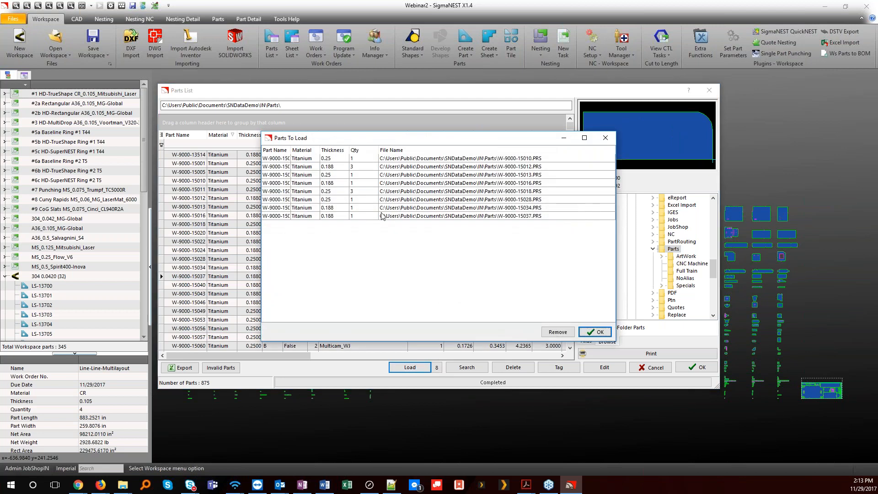
click(595, 332)
Step: Browse to the PARTS folder under SNDATA to check it for parts
scroll(652, 247, up, 5)
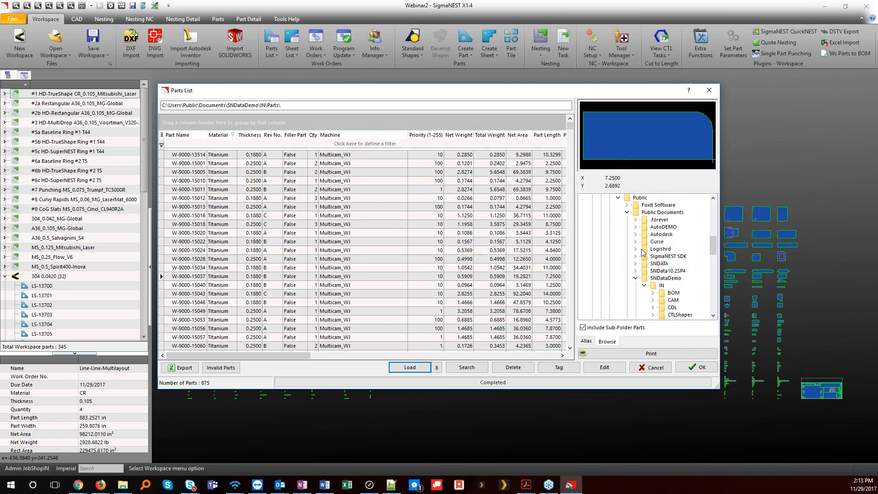
scroll(649, 274, down, 6)
scroll(667, 294, down, 1)
click(663, 233)
click(665, 227)
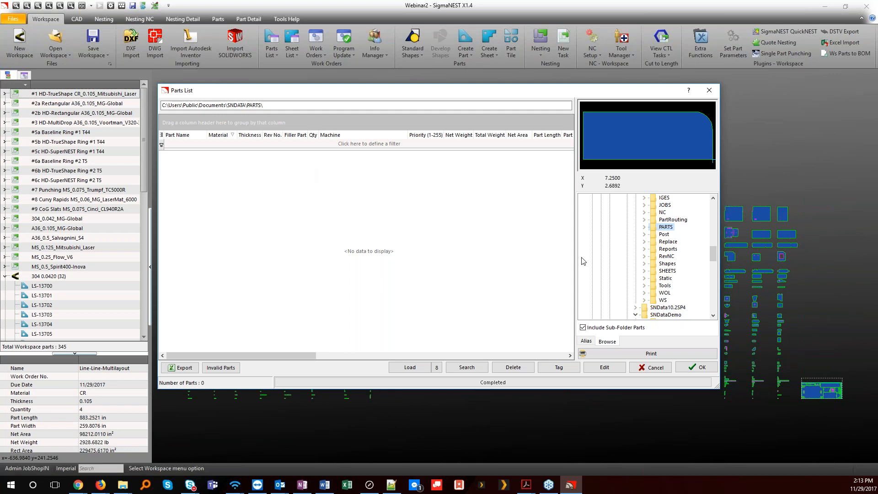
Step: Select four MS parts in the Full Train folder of SNDataDemo and add them to the load queue
scroll(667, 276, down, 6)
scroll(668, 275, down, 2)
click(686, 285)
click(351, 216)
ctrl+click(351, 234)
ctrl+click(351, 250)
ctrl+click(352, 267)
click(410, 367)
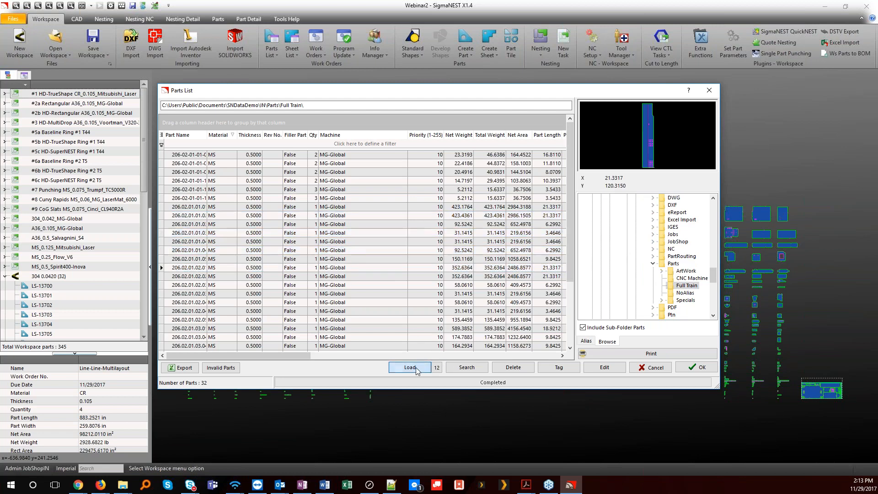
Step: Select four of the mounting plates in the CNC Machine folder and add them to the load queue
click(361, 198)
click(691, 278)
click(405, 190)
ctrl+click(395, 198)
ctrl+click(396, 207)
ctrl+click(396, 224)
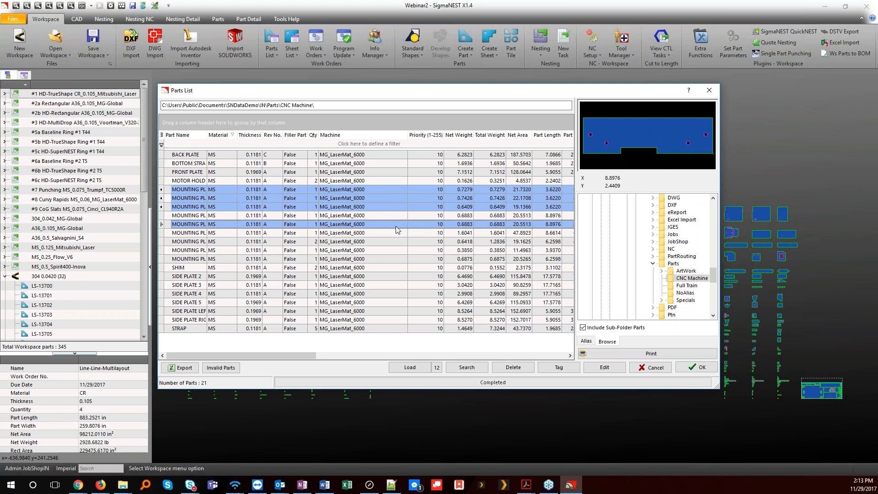
click(409, 367)
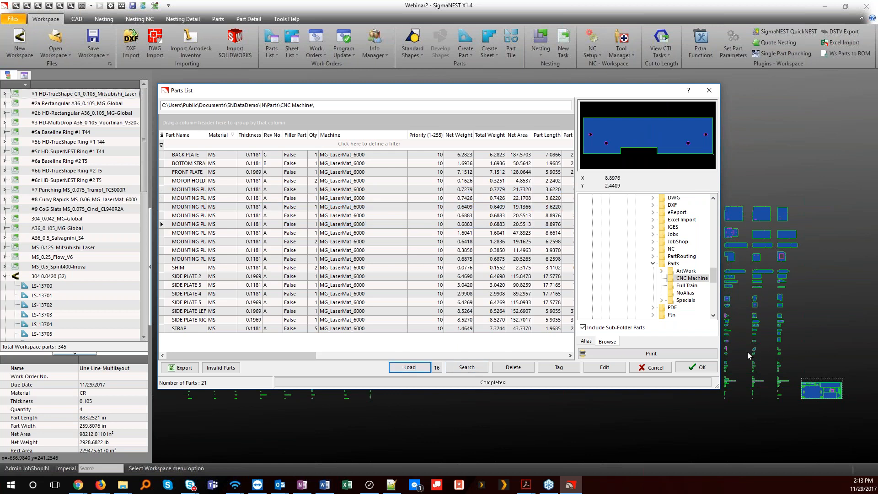
Step: Load the queued parts into the workspace and tile all workspace parts
click(698, 370)
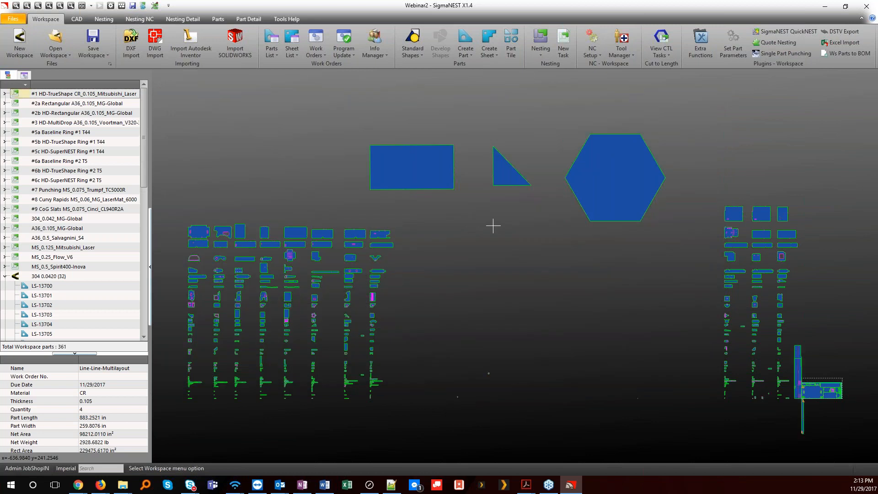
click(511, 50)
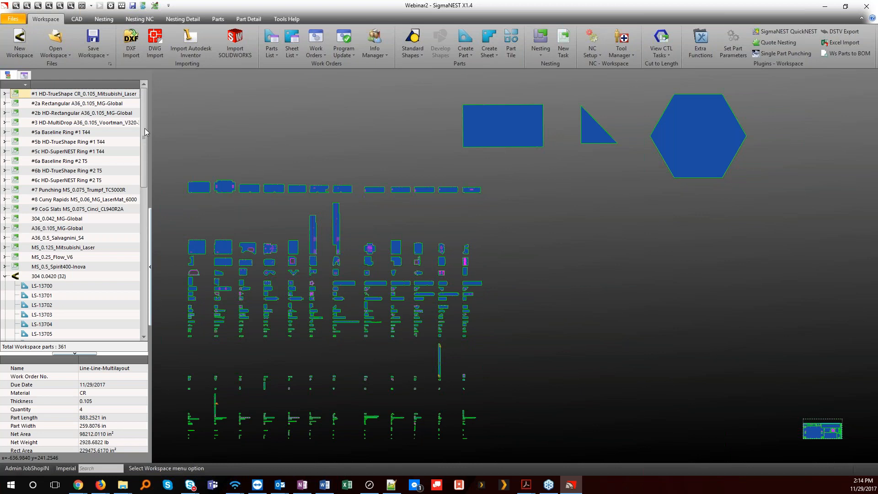
Step: Run Auto Nest on the #1 HD-TrueShape CR_0.105_Mitsubishi_Laser task and view its second sheet
double_click(125, 95)
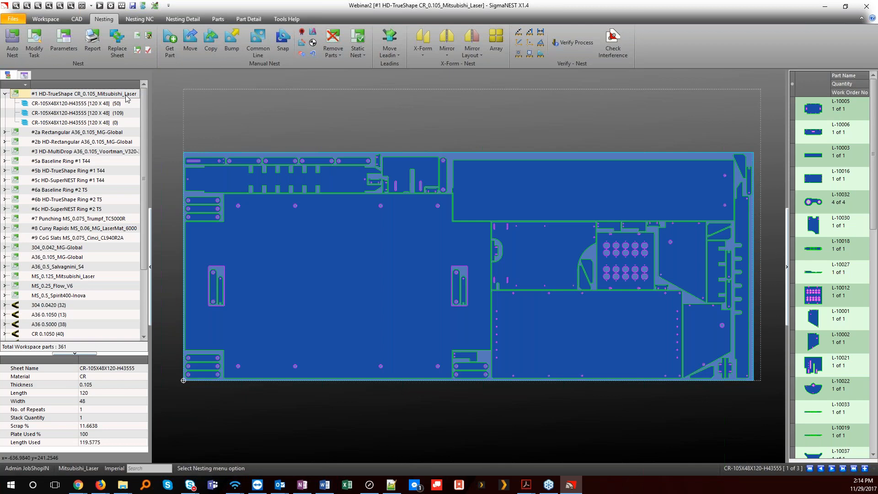
click(12, 43)
click(415, 240)
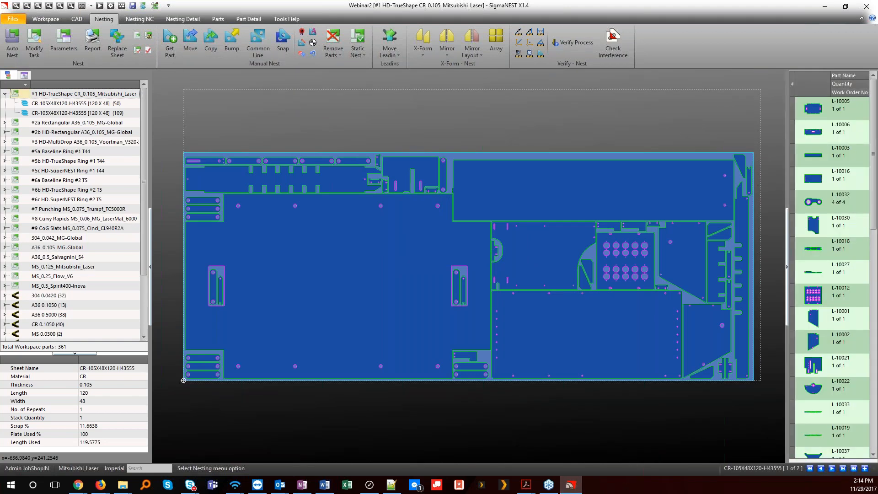
click(129, 114)
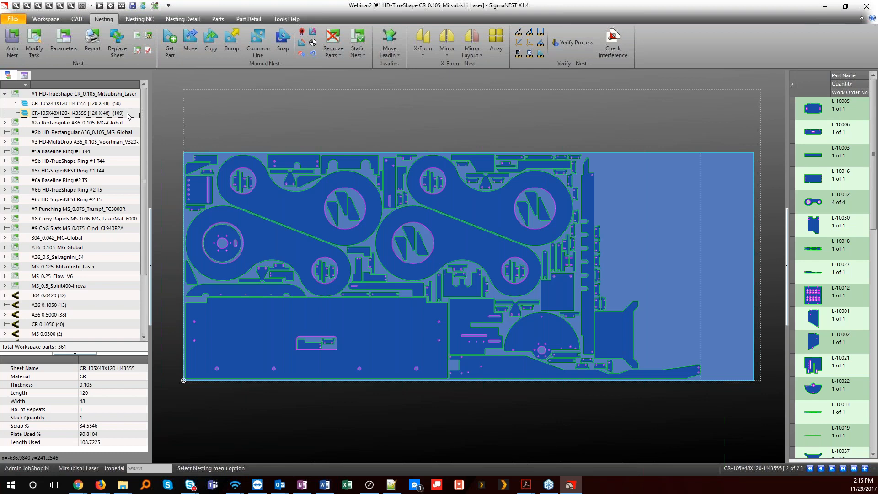
Step: Review Layout3 of the #2a Rectangular A36_0.105_MG-Global task and check its length used
click(66, 123)
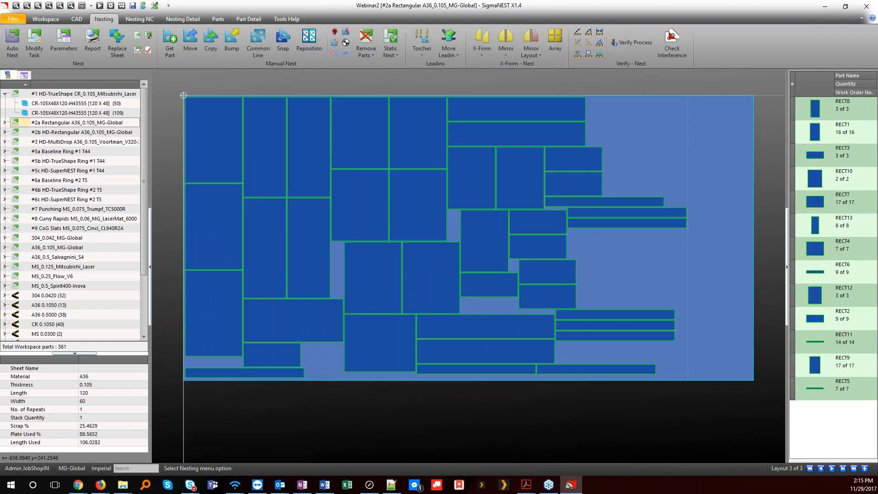
click(5, 123)
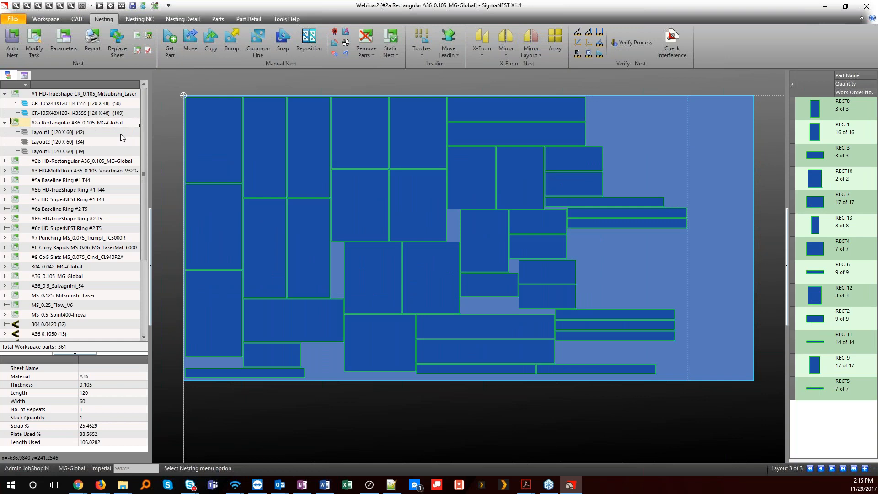
click(88, 155)
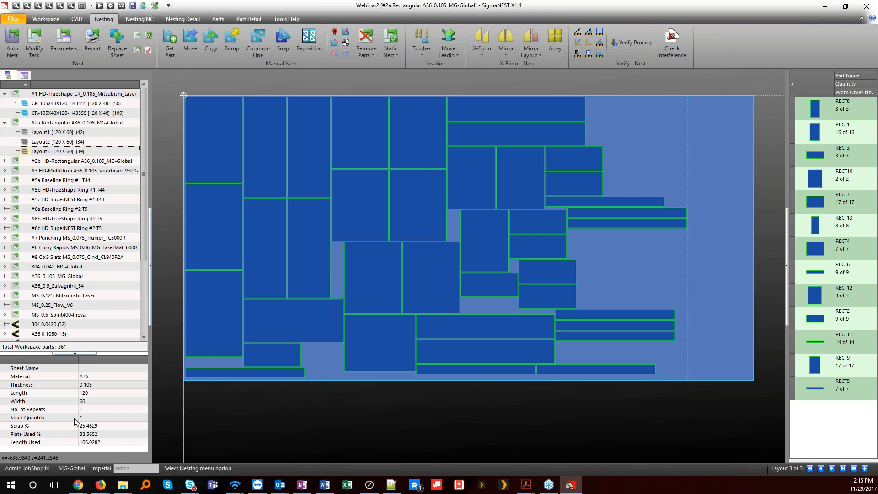
click(75, 443)
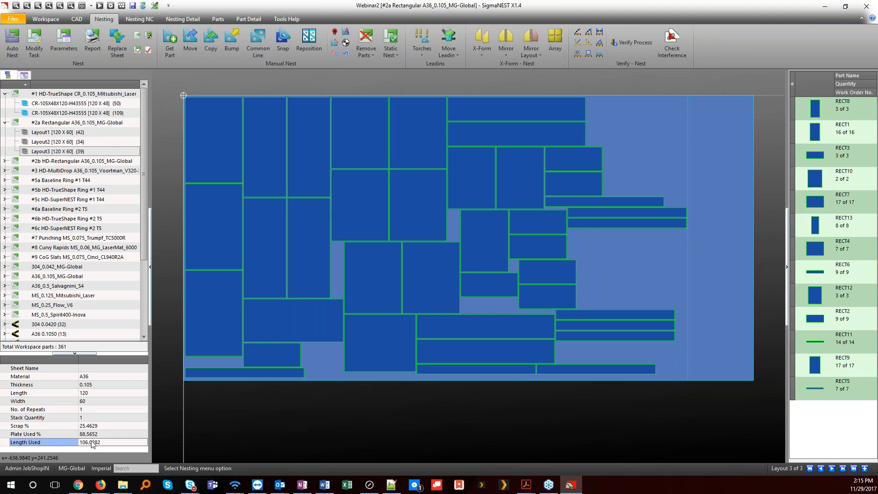
Step: Review Layout3 of the #2b HD-Rectangular A36_0.105_MG-Global task for comparison with the standard rectangular nest
click(53, 163)
click(7, 161)
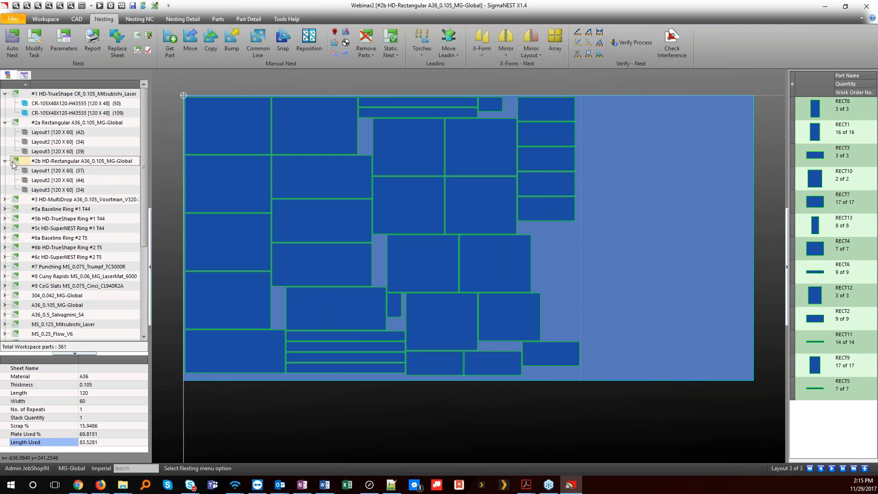
click(75, 191)
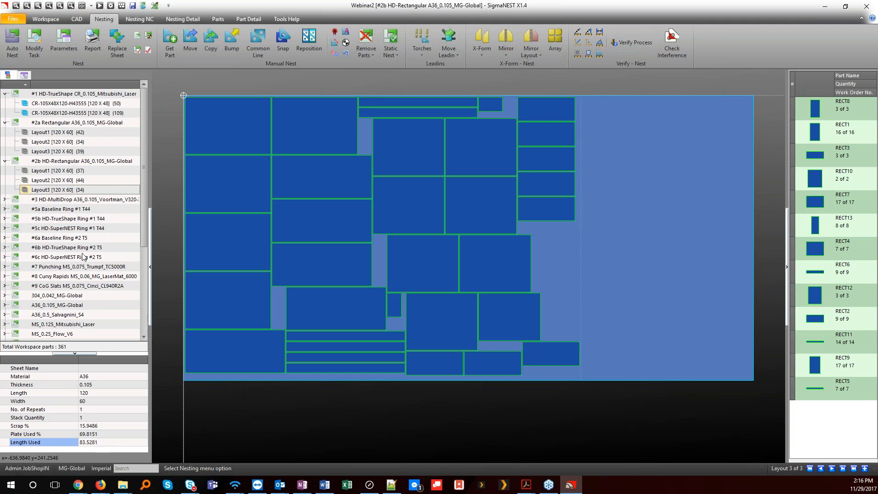
Step: View the #3 HD-MultiDrop task's nest and collapse tasks #1, #2a and #2b in the task tree
click(81, 200)
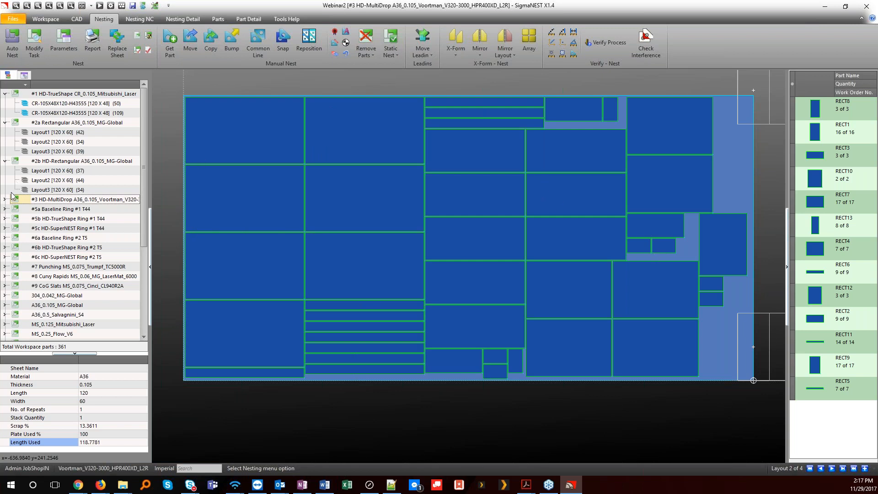
click(6, 94)
click(5, 103)
click(5, 113)
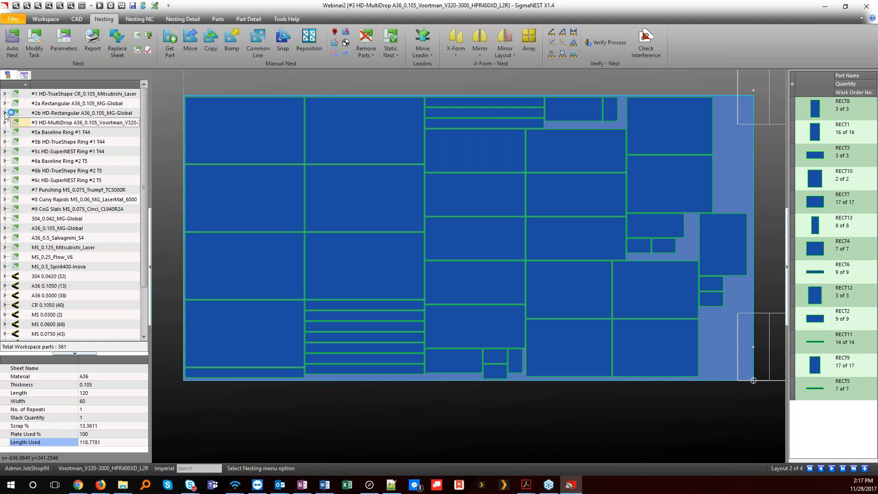
Step: Display Layout1 of the #5a Baseline Ring #1 T44 task and examine its ring arrangement up close and as a whole
click(4, 132)
click(39, 142)
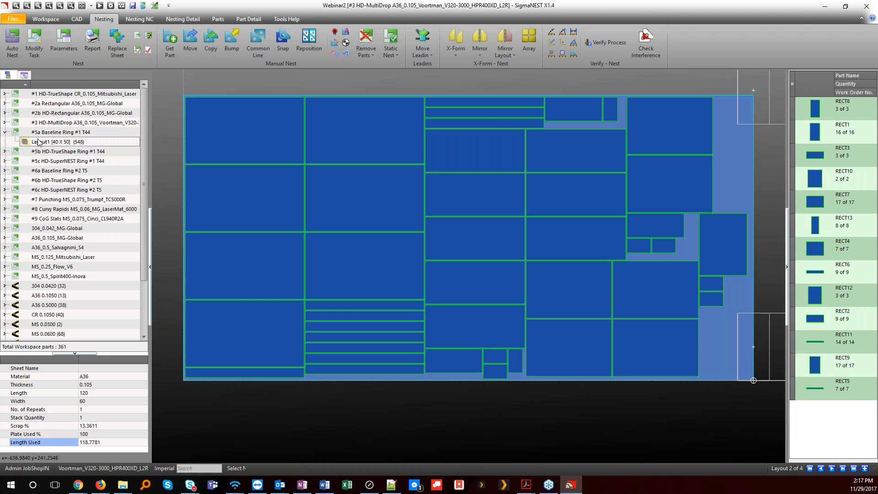
scroll(232, 217, up, 2)
middle_drag(196, 175, 263, 205)
scroll(237, 147, up, 1)
scroll(224, 145, up, 5)
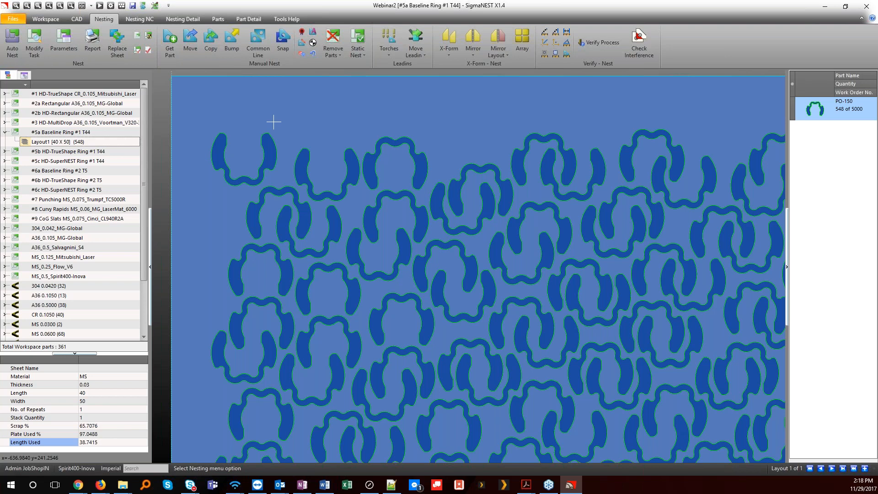
scroll(267, 221, down, 5)
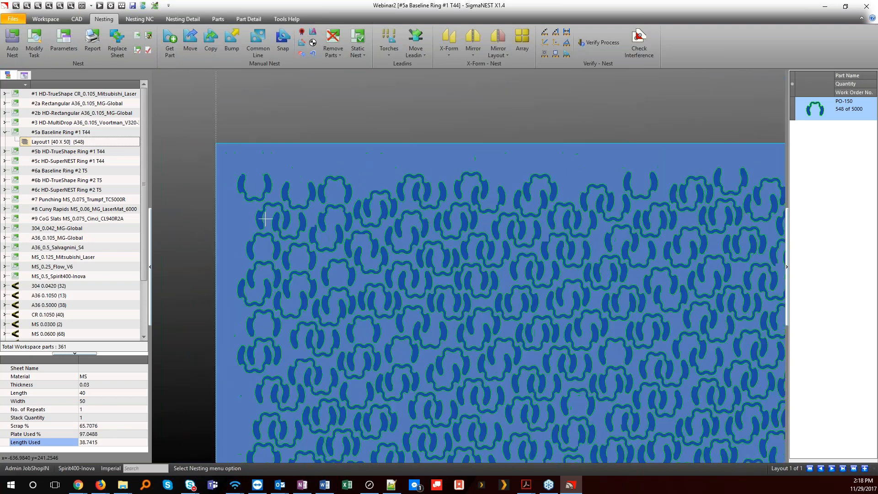
scroll(274, 147, down, 2)
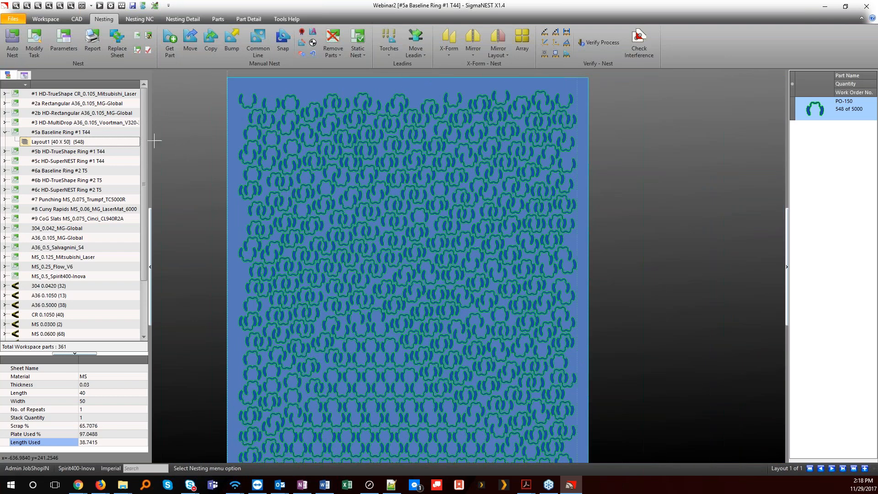
Step: Display Layout1 of the #5b HD-TrueShape Ring #1 T44 task for comparison with the baseline ring nest
click(6, 151)
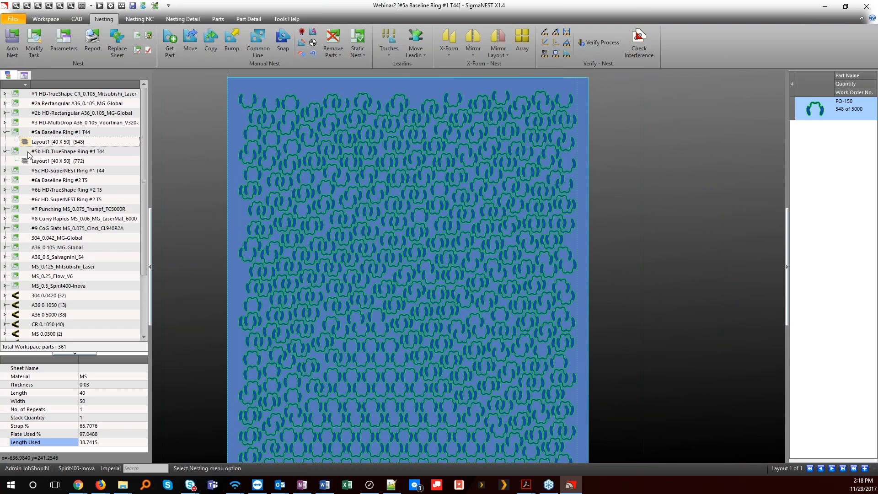
click(56, 164)
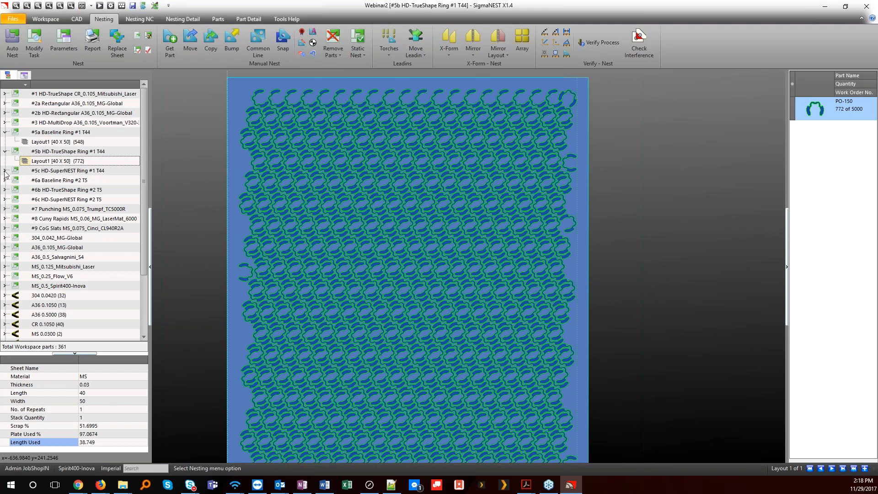
Step: Display Layout1 of the #5c HD-SuperNEST Ring #1 T44 task for comparison with the TrueShape ring nest
scroll(411, 256, down, 2)
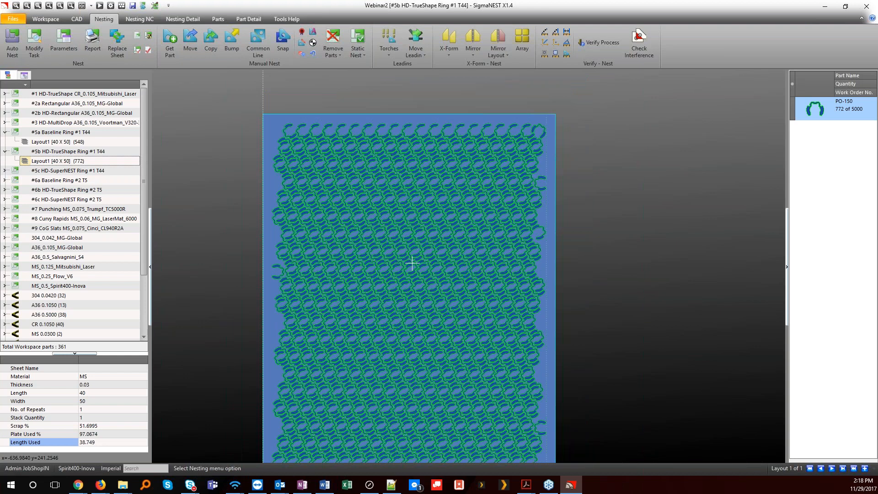
click(6, 171)
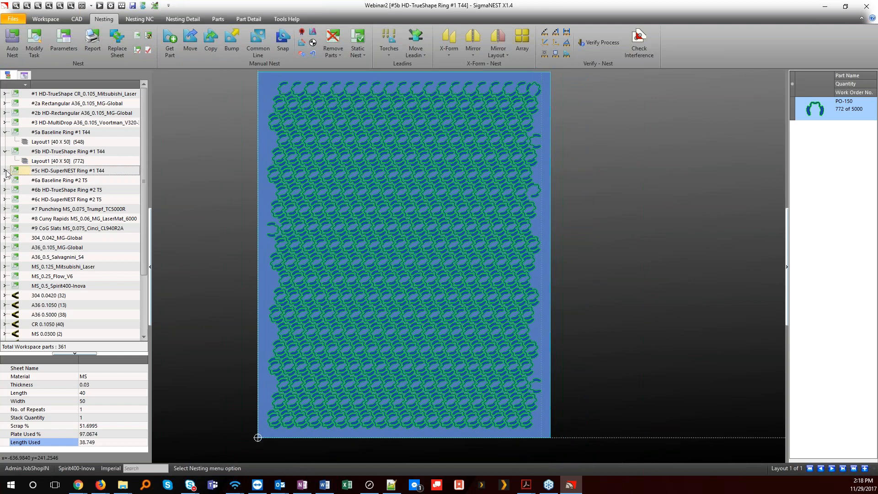
click(5, 171)
click(85, 183)
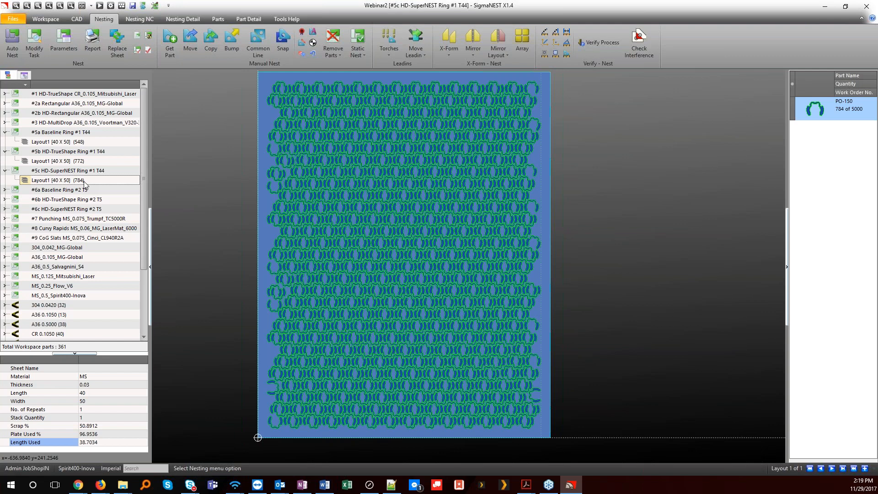
Step: Display the #6a Baseline Ring #2 T5 nest, expand its task, and examine the ring arrangement up close
click(31, 191)
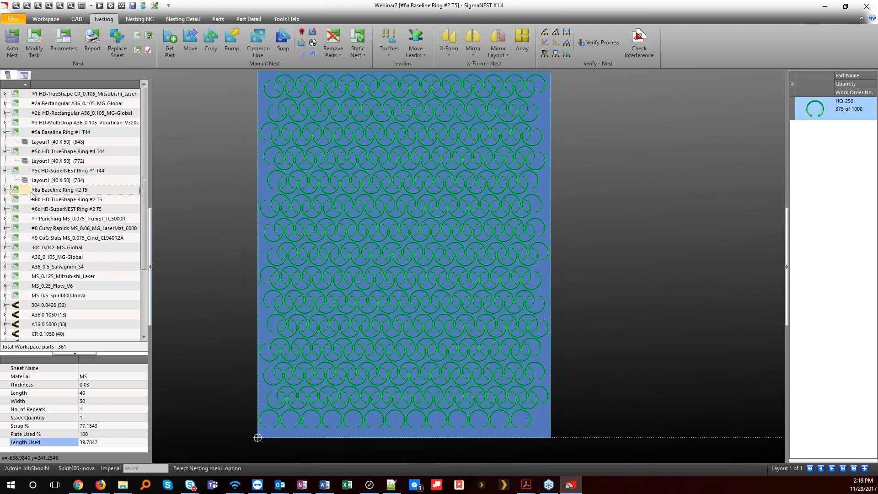
click(5, 190)
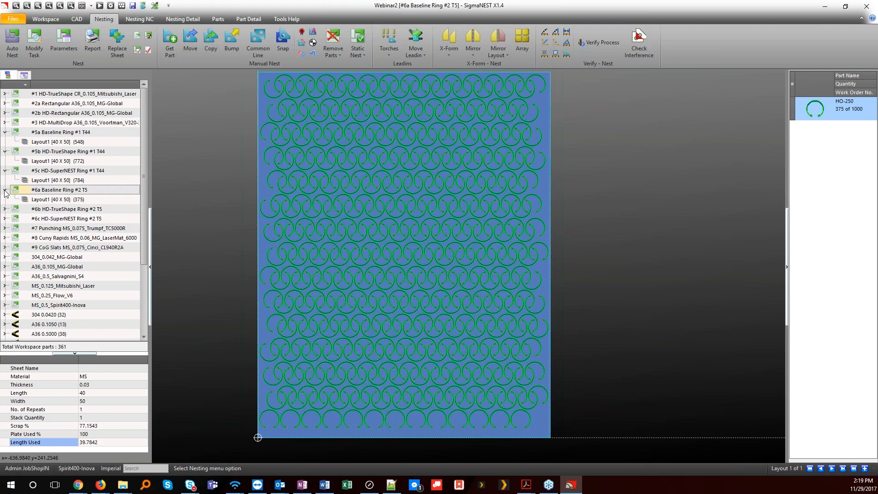
scroll(318, 149, up, 6)
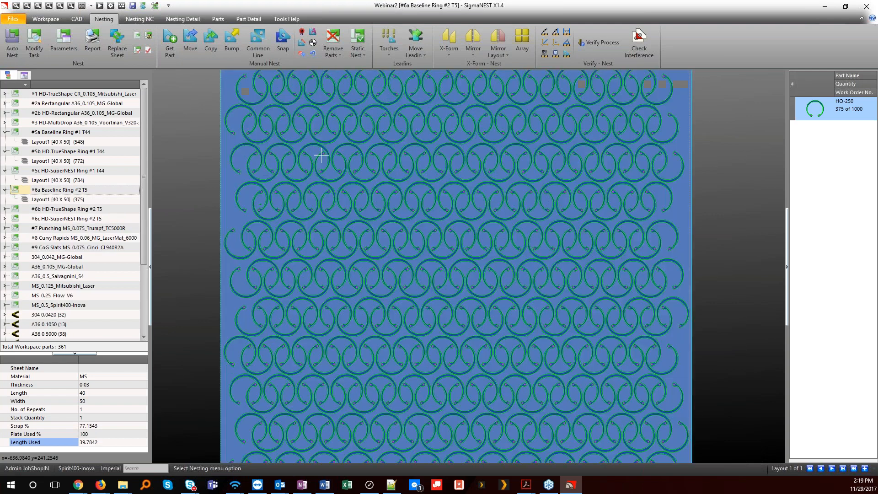
scroll(337, 163, up, 1)
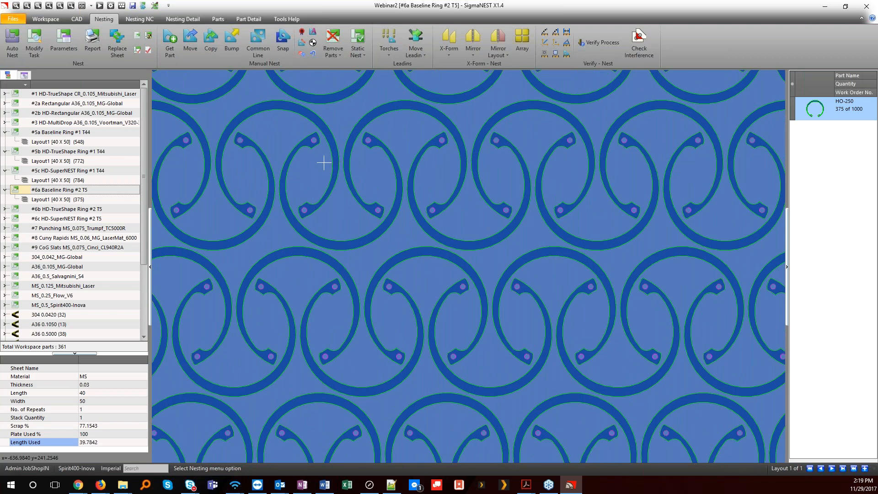
scroll(324, 163, down, 3)
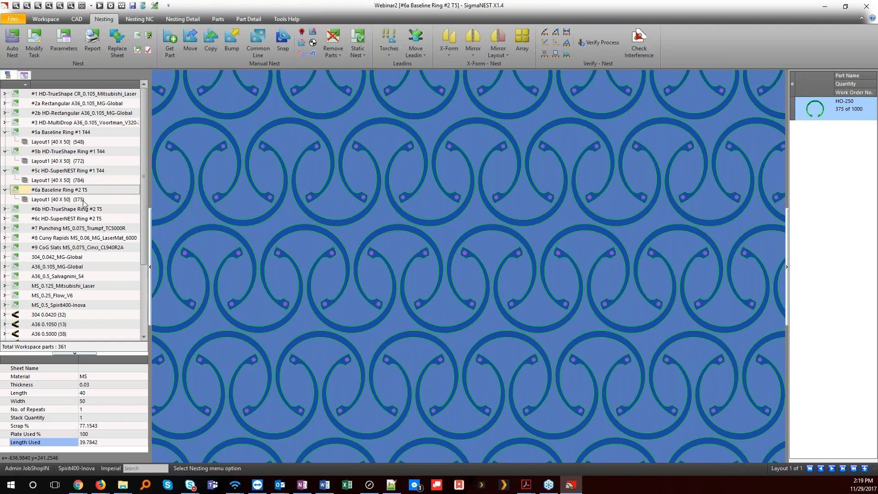
scroll(409, 185, down, 5)
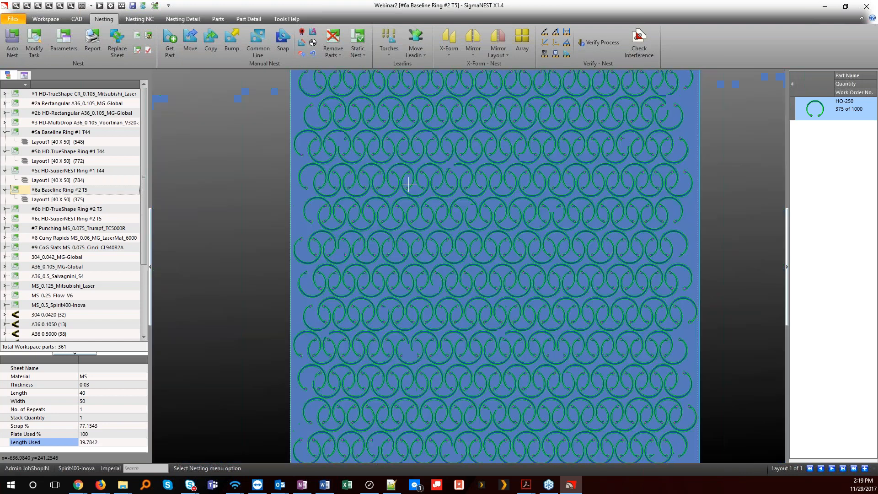
Step: Compare the #6b HD-TrueShape Ring #2 T5 nest with the #6c HD-SuperNEST Ring #2 T5 nest, expanding both tasks
click(25, 212)
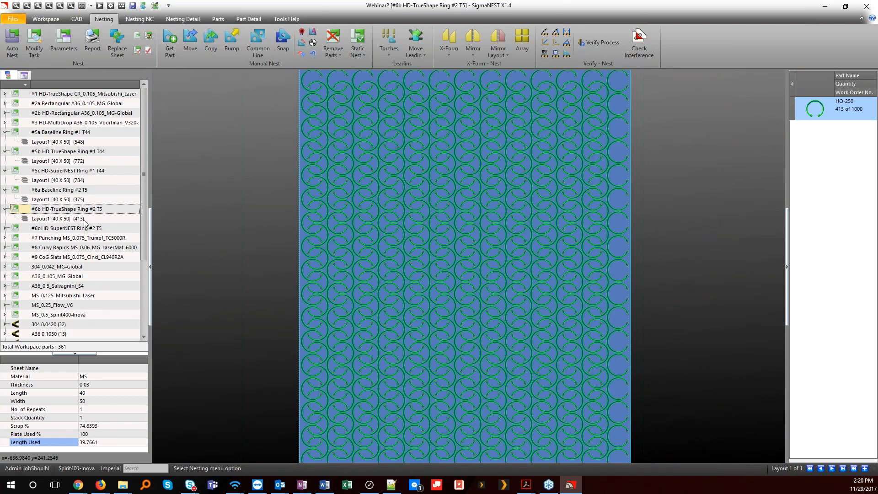
scroll(366, 250, down, 1)
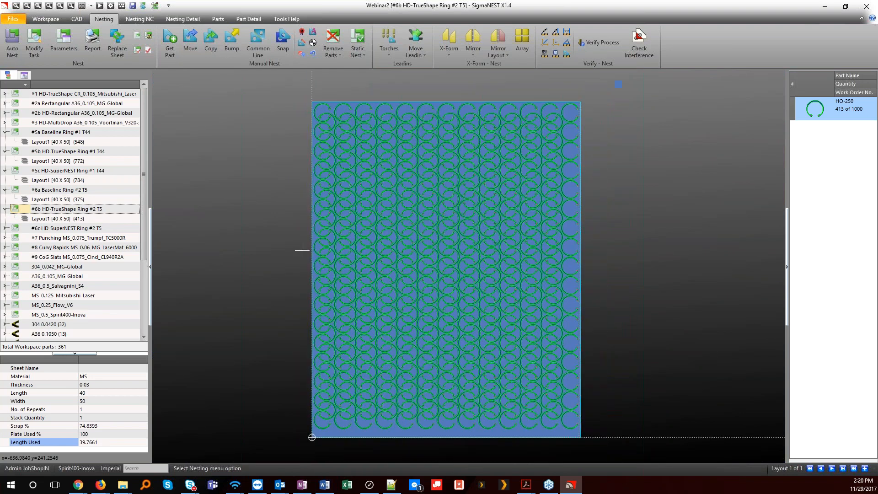
click(5, 228)
click(54, 230)
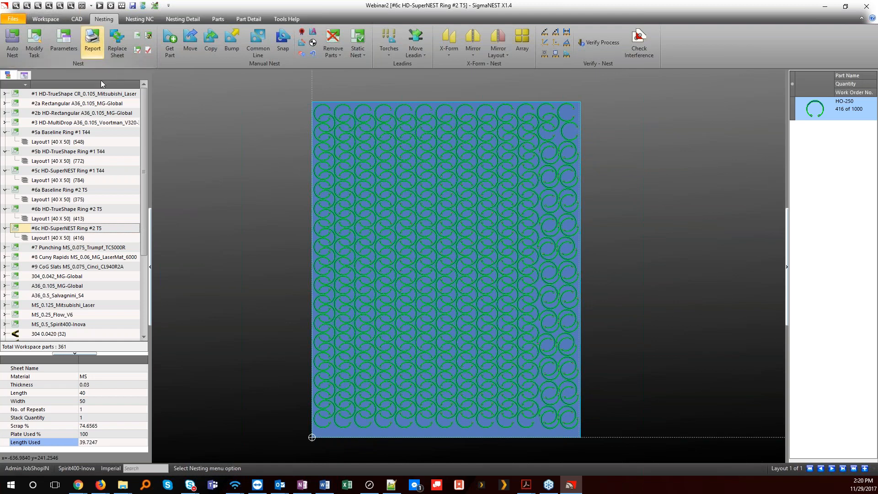
Step: Collapse the ring tasks #5a through #6c in the task tree
click(5, 133)
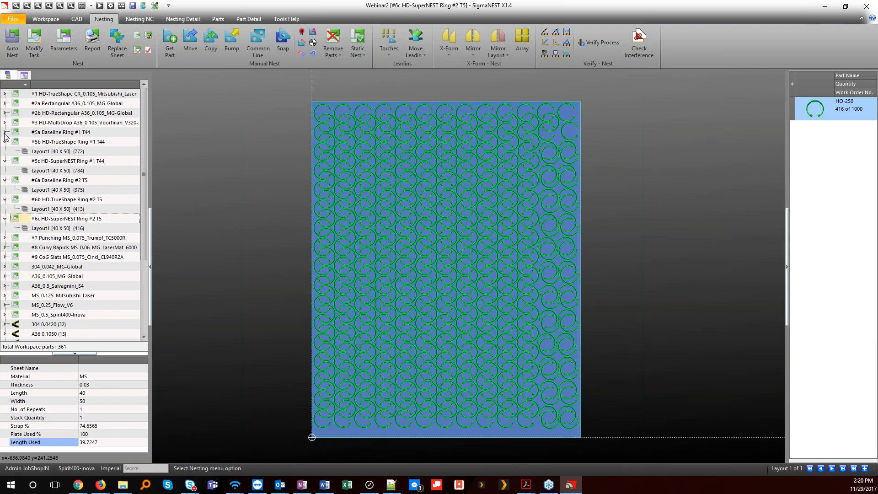
click(6, 142)
click(6, 151)
click(5, 161)
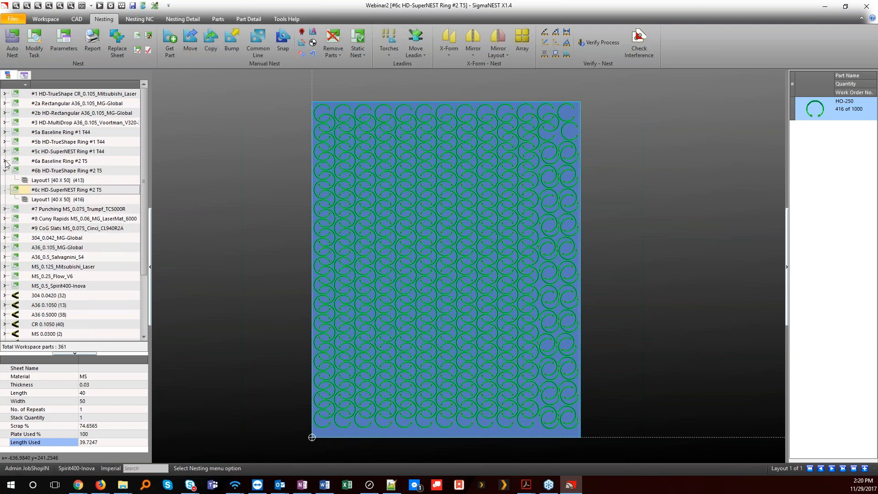
click(5, 171)
click(5, 180)
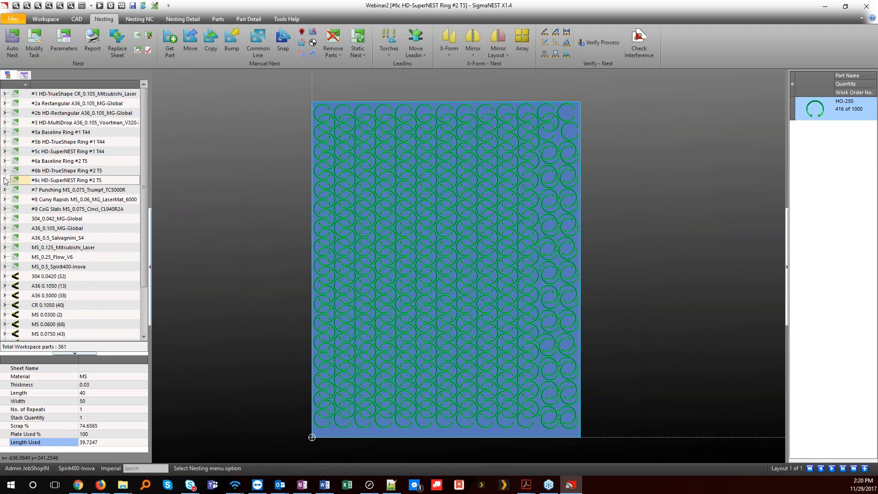
Step: Switch to the #7 Punching MS_0.075_Trumpf_TC5000R task and clear the existing NC from layout 3, exposing the large part's arched notches
click(57, 190)
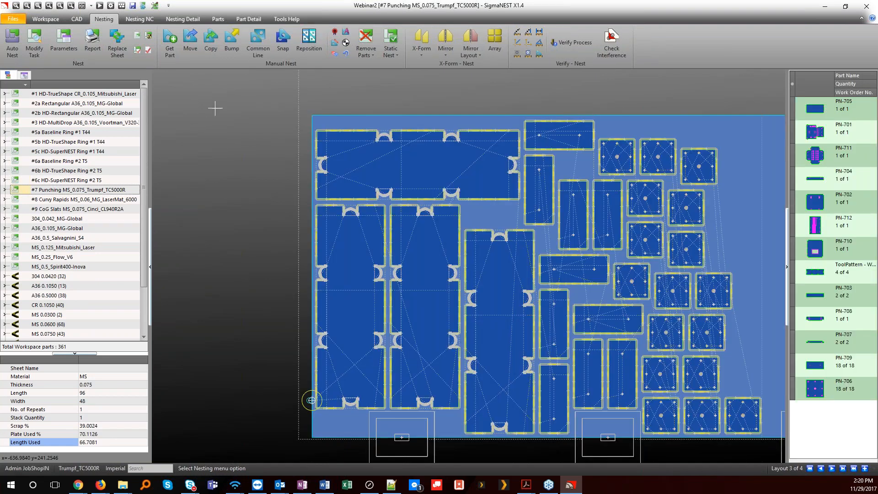
click(139, 20)
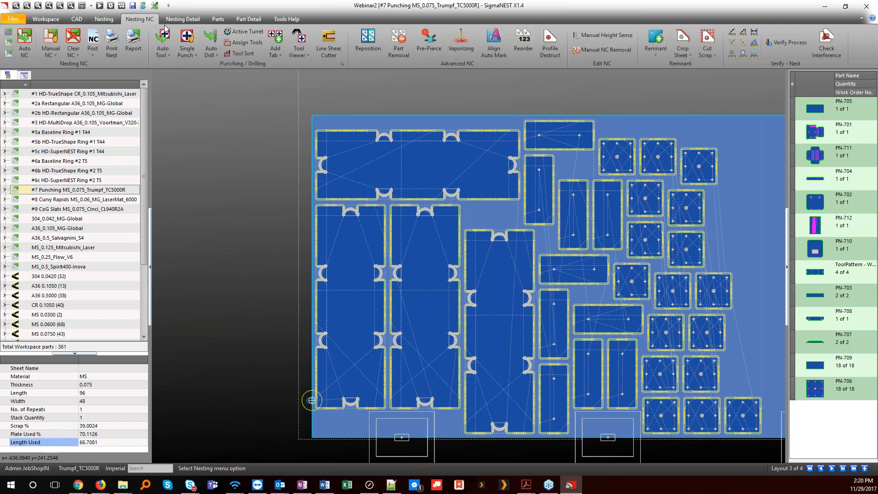
scroll(388, 133, up, 4)
scroll(339, 172, up, 4)
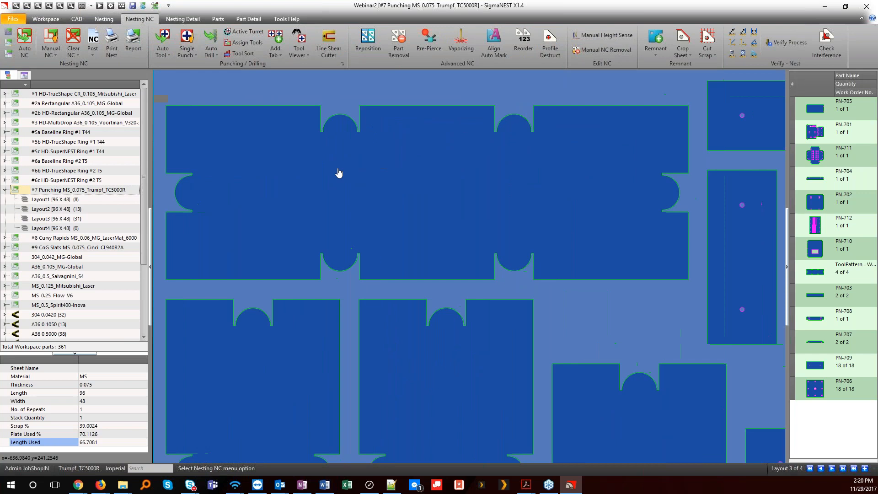
scroll(326, 122, down, 2)
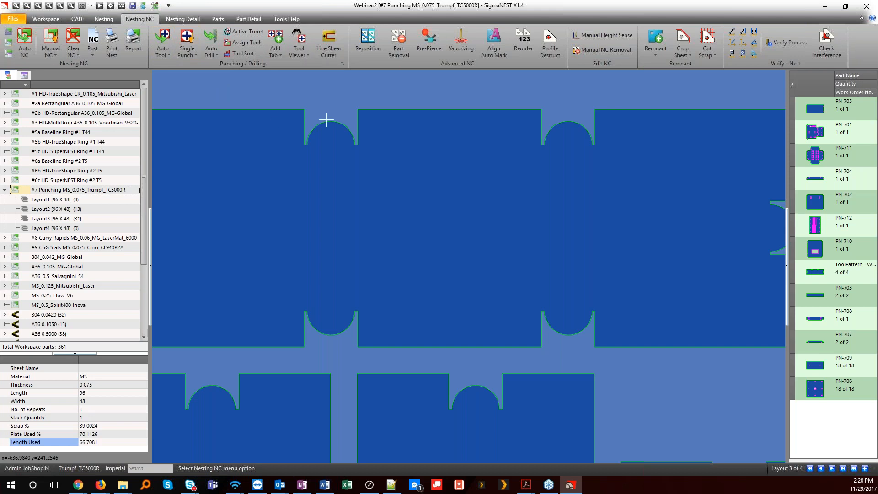
scroll(356, 119, up, 3)
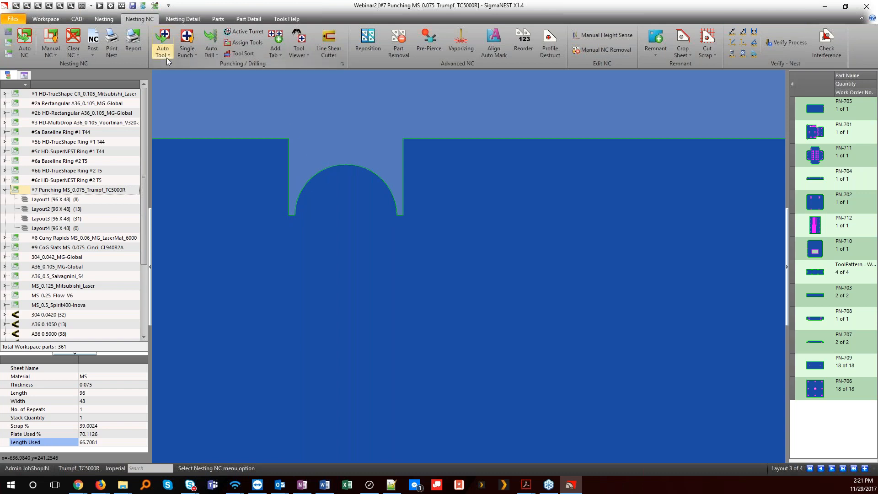
scroll(304, 166, down, 2)
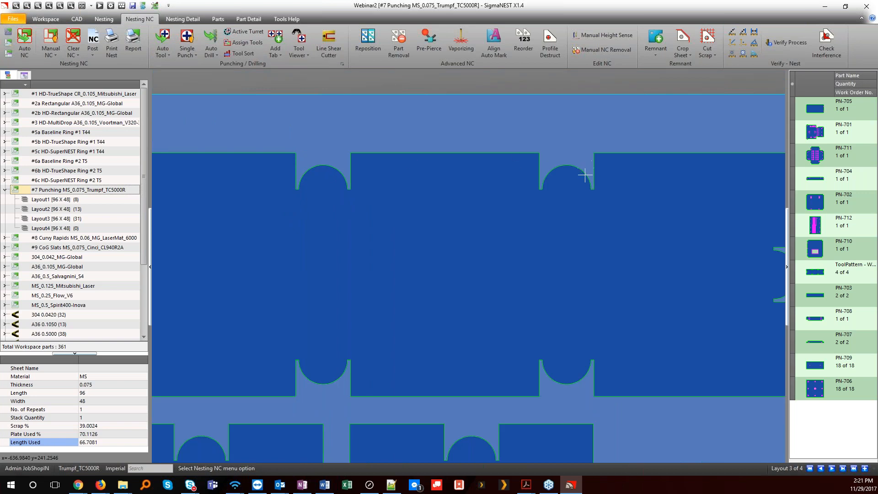
scroll(574, 172, down, 3)
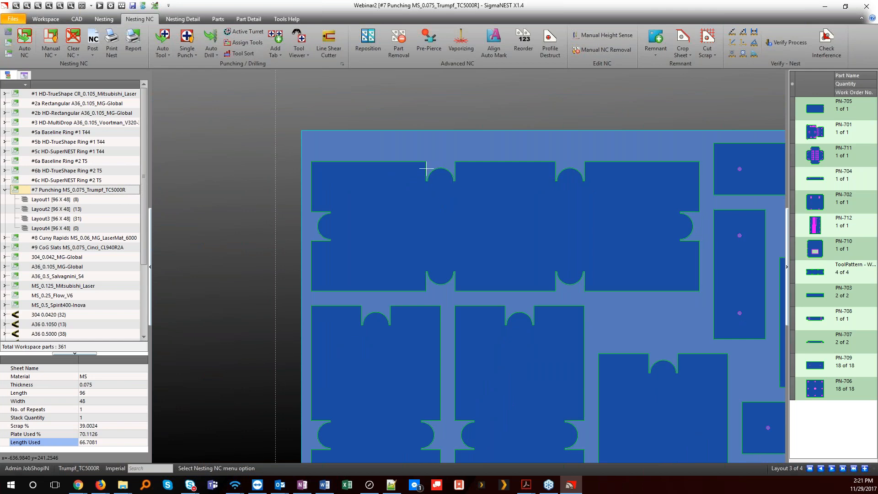
scroll(429, 175, up, 2)
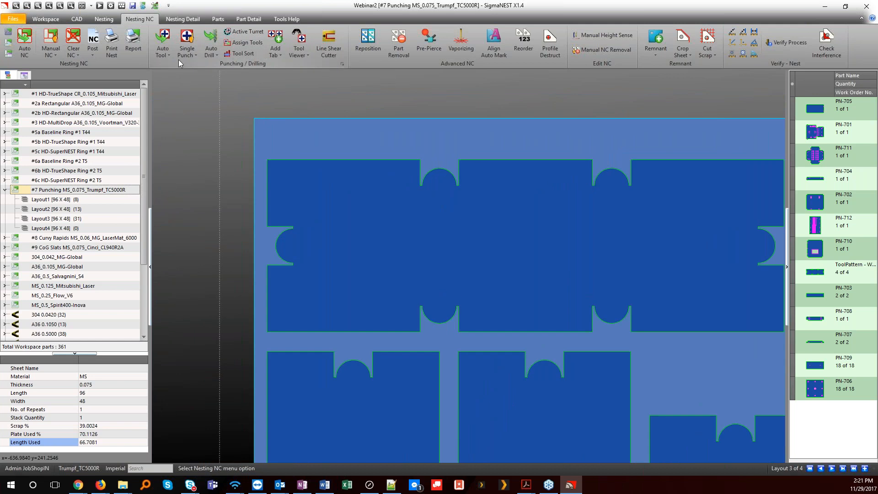
Step: Single-punch the two arched notches on the upper edge of the large horizontal part using the Webinar #1 tool pattern
click(185, 54)
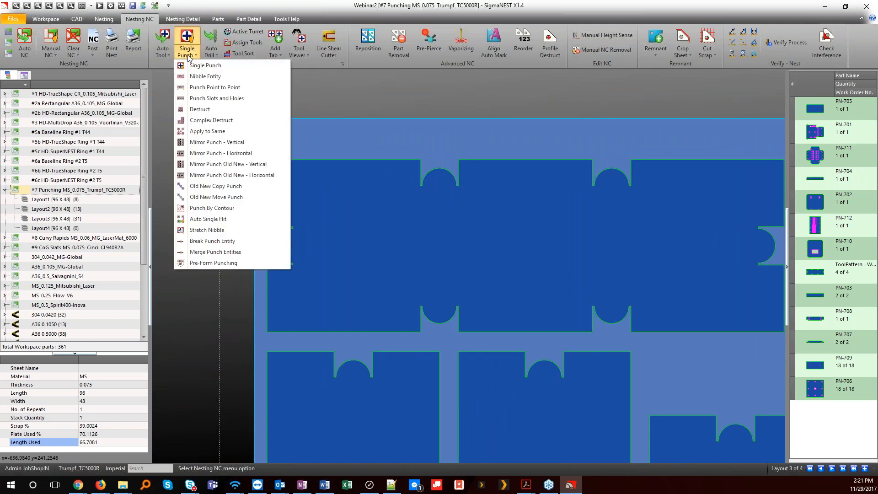
click(188, 65)
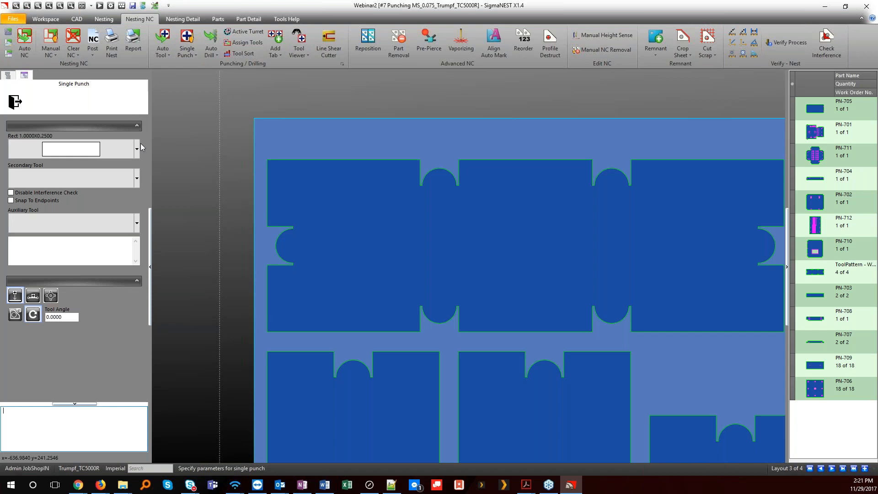
click(137, 150)
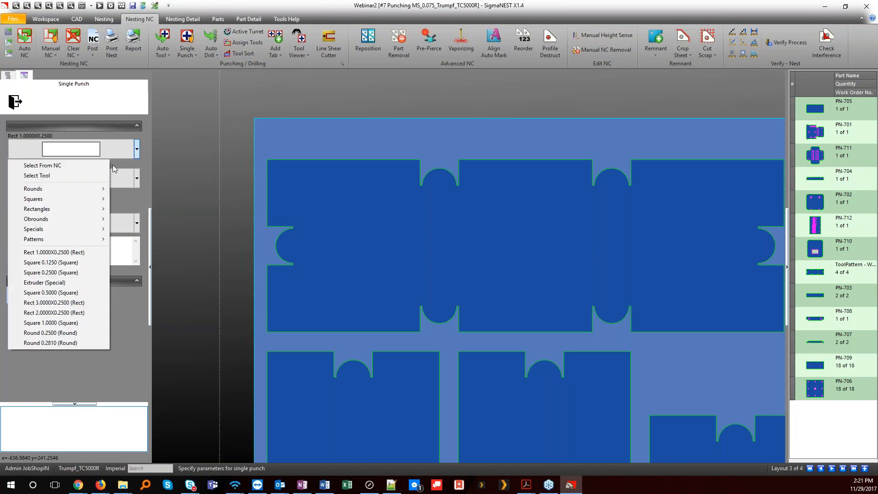
click(119, 240)
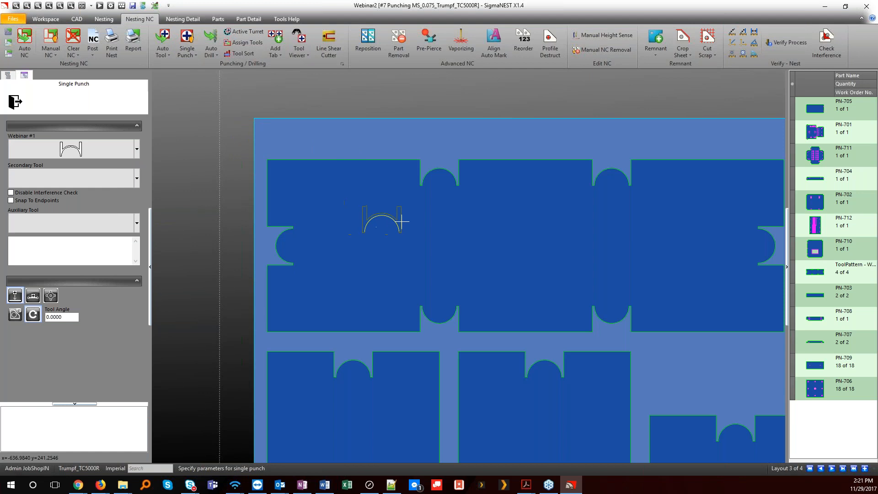
scroll(439, 168, up, 5)
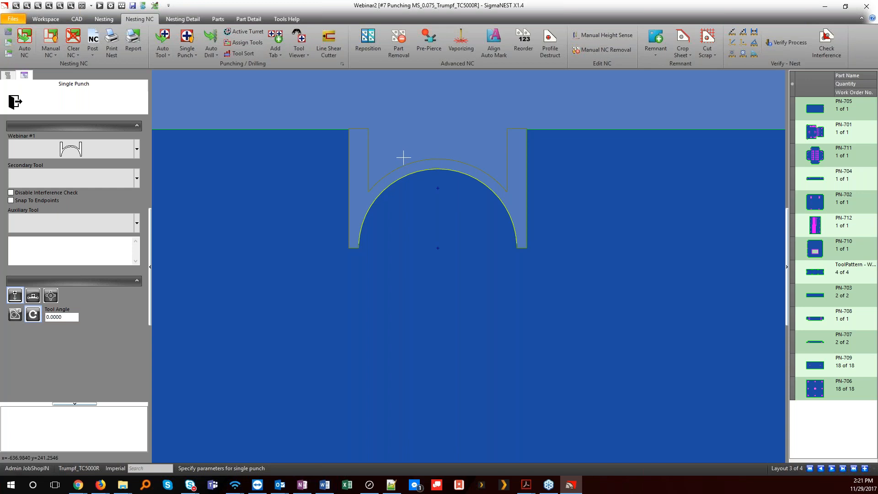
click(423, 161)
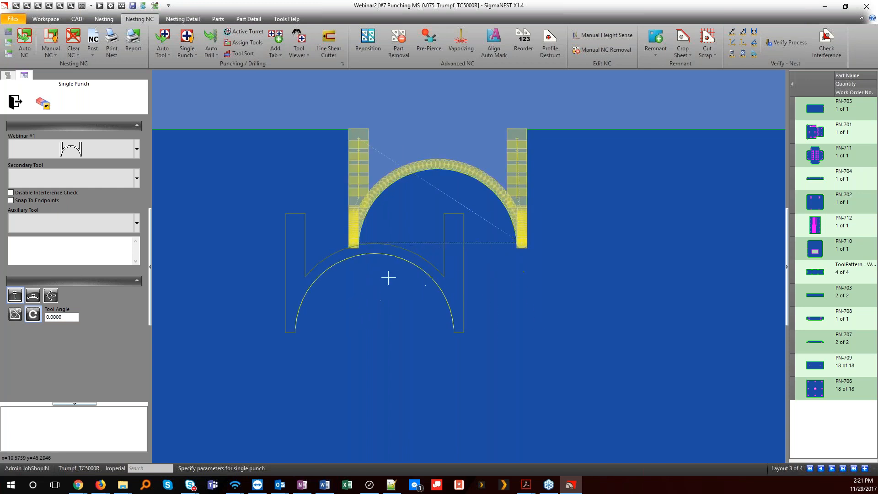
scroll(281, 258, down, 3)
middle_drag(280, 259, 232, 259)
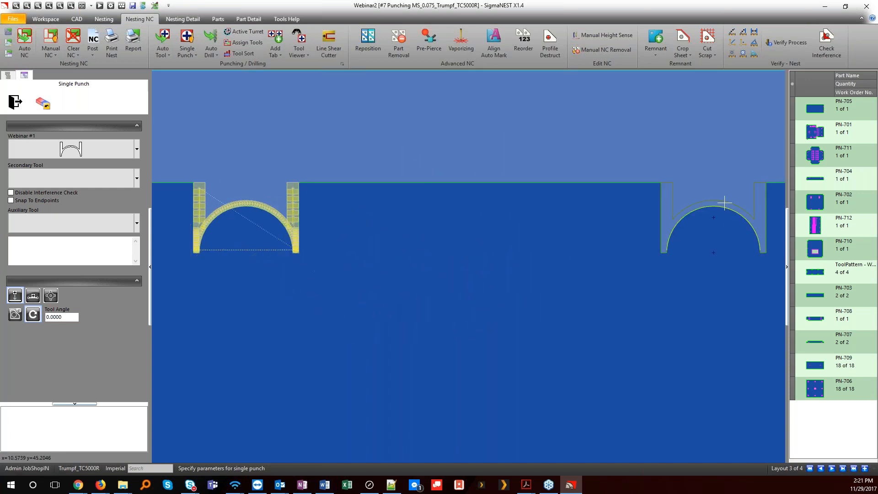
click(724, 202)
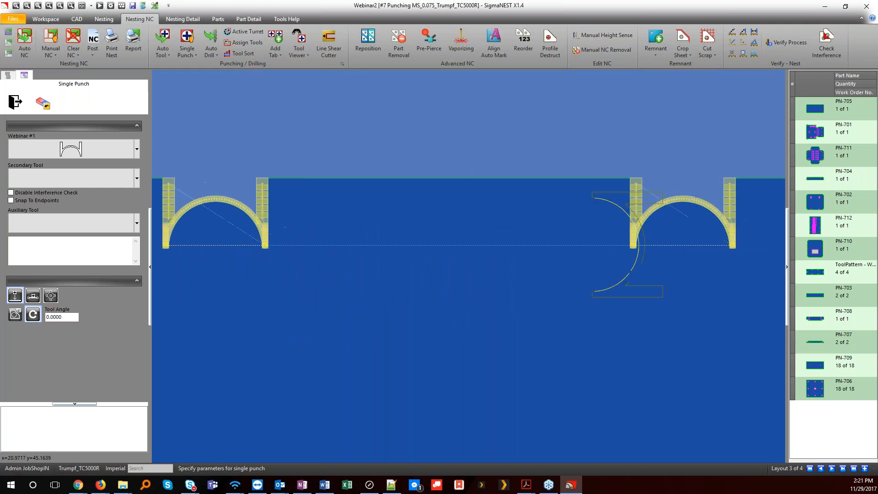
Step: Punch the same part's right-end notch at 270° and right-hand lower-edge notch at 180° with the Webinar #1 pattern, and finish Single Punch
middle_drag(666, 274, 339, 141)
scroll(412, 205, down, 2)
scroll(447, 223, down, 3)
middle_drag(488, 248, 387, 238)
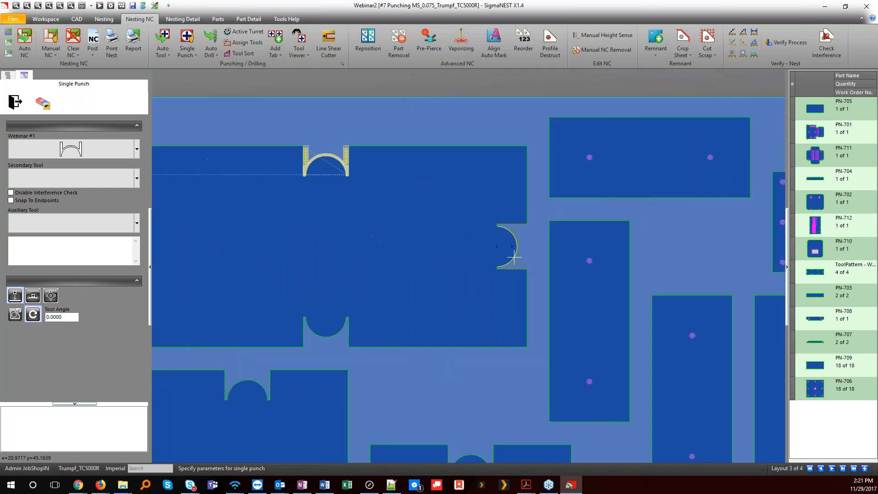
click(515, 247)
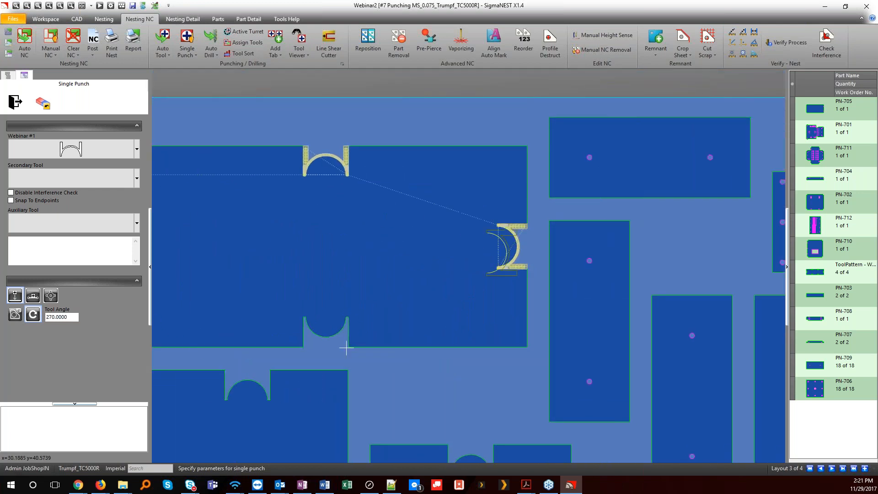
click(321, 331)
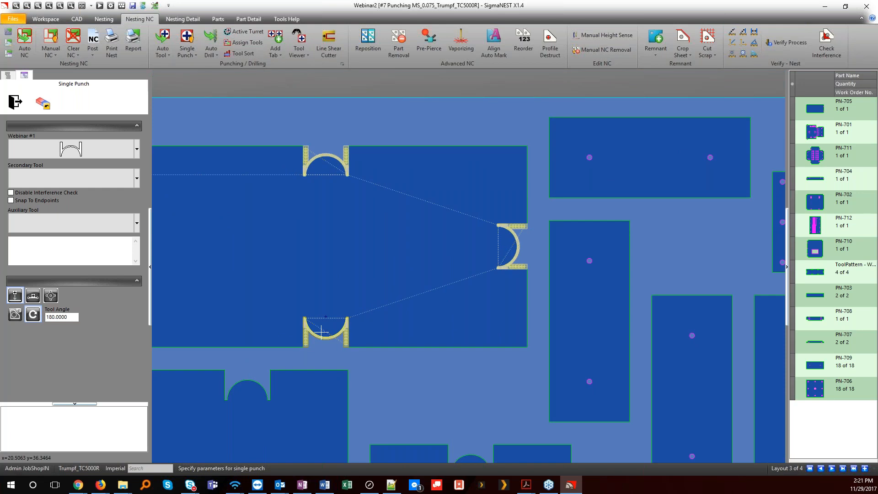
middle_drag(270, 264, 451, 266)
click(15, 101)
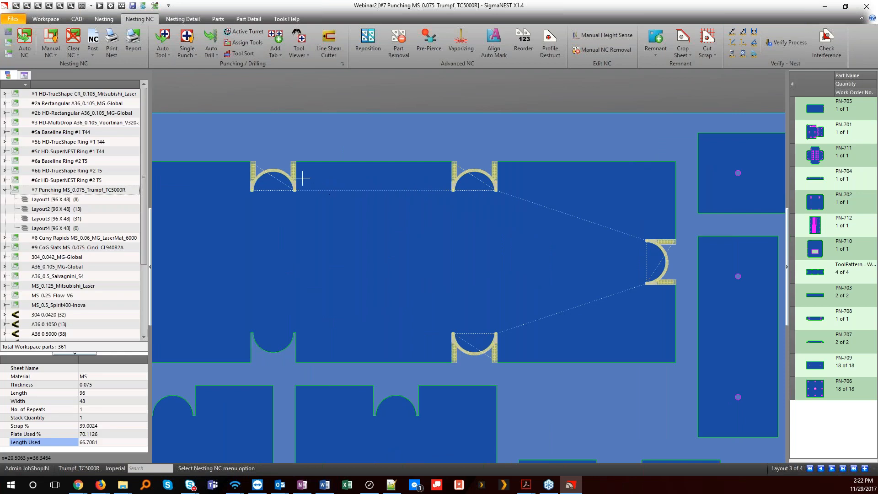
Step: Clear the single punches from layout 3 and apply Auto Tool to the whole layout
scroll(297, 173, up, 1)
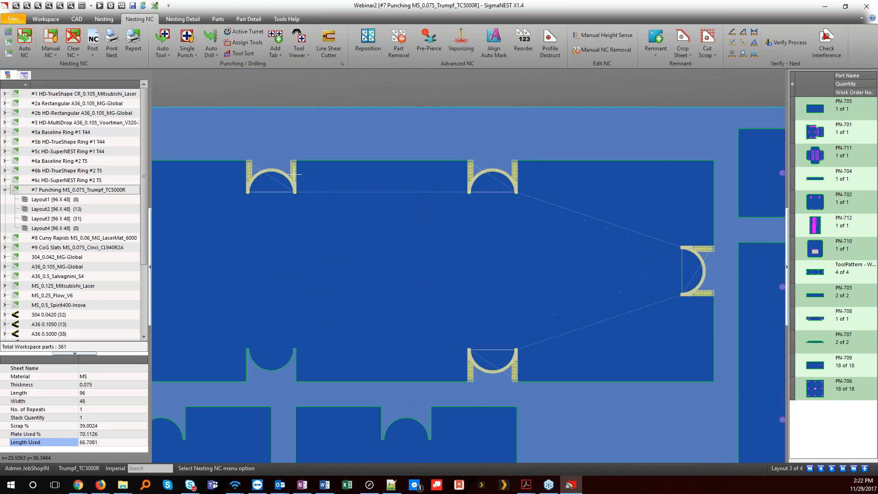
scroll(298, 178, down, 3)
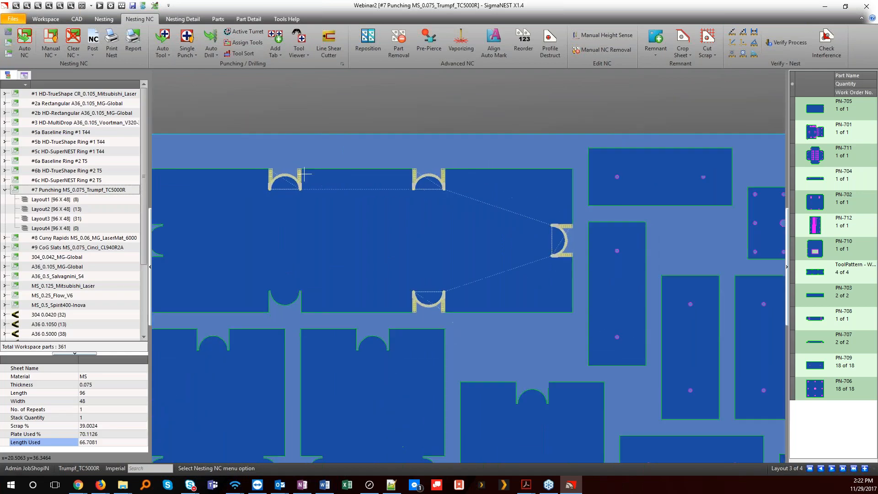
click(73, 41)
click(162, 42)
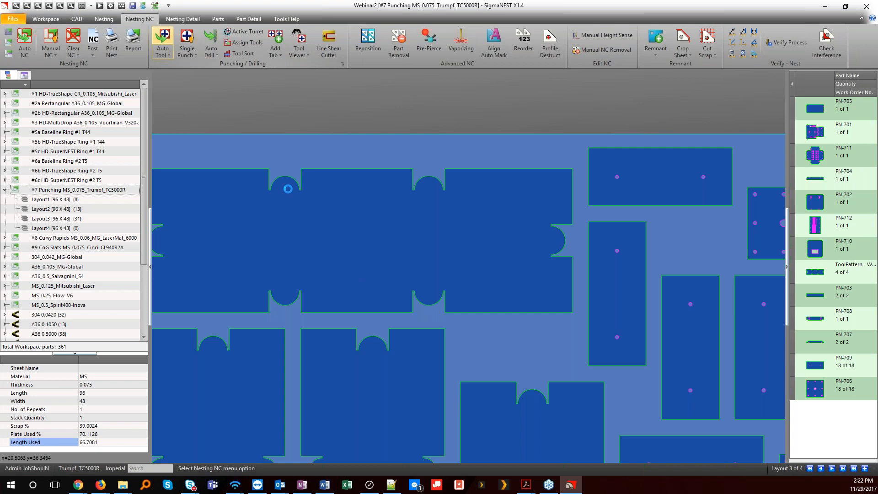
click(287, 186)
Step: Examine the automatically applied punches around the arched notches and part edges across layout 3
scroll(284, 183, up, 5)
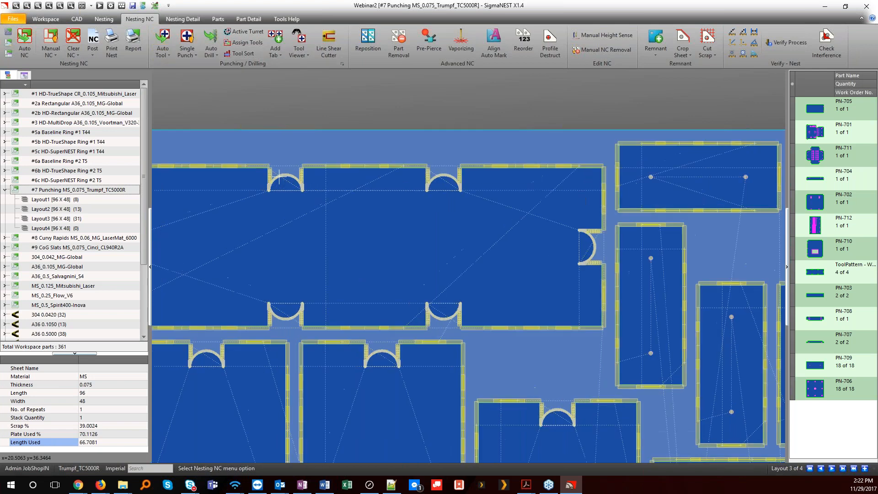
scroll(264, 184, up, 5)
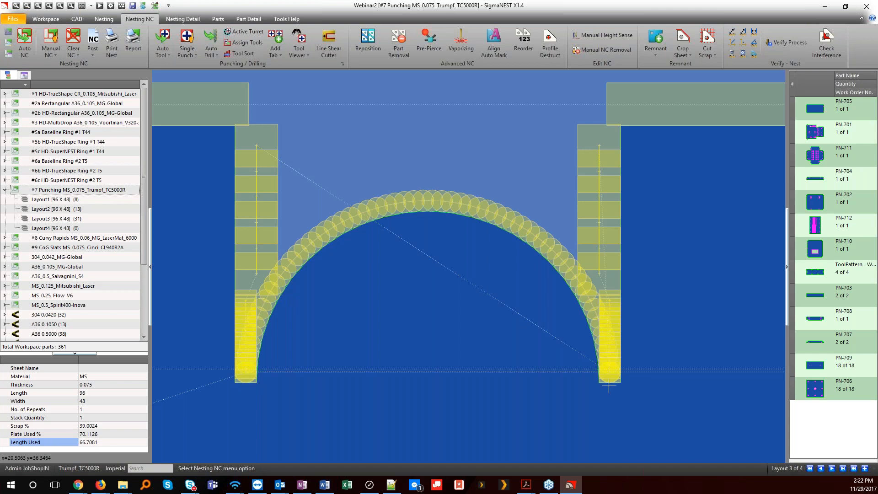
scroll(563, 324, down, 3)
scroll(594, 290, up, 4)
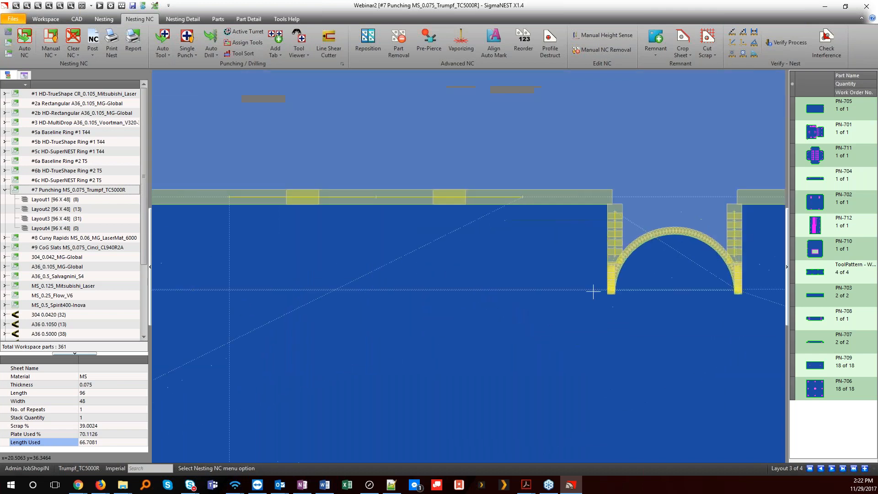
scroll(590, 275, down, 5)
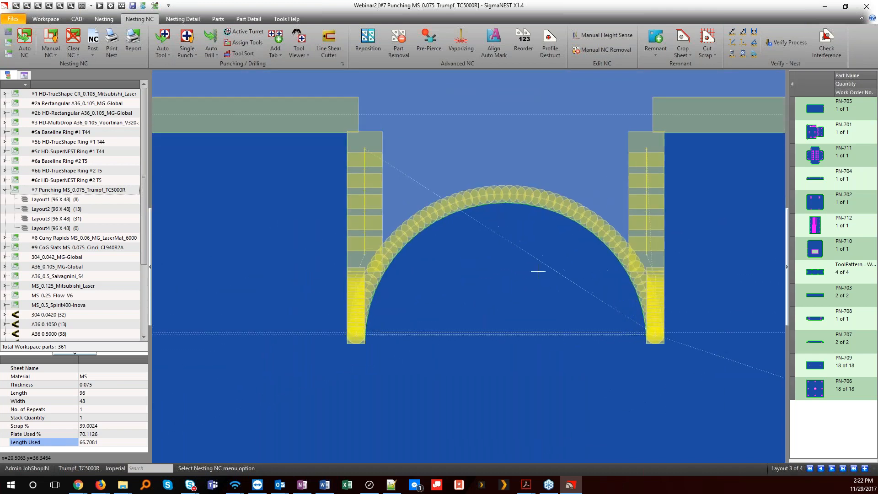
scroll(555, 333, up, 4)
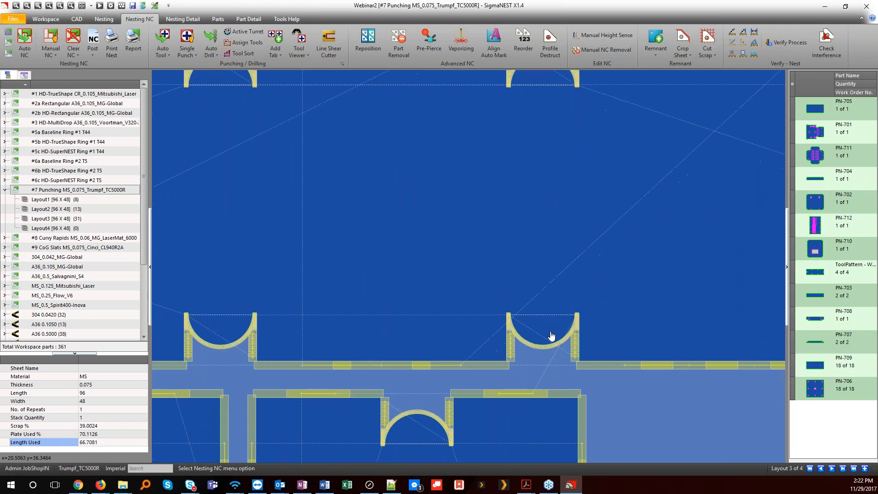
middle_drag(402, 267, 559, 73)
scroll(526, 352, down, 3)
scroll(525, 353, down, 1)
mouse_move(496, 290)
middle_down()
mouse_move(408, 177)
mouse_move(368, 102)
middle_up()
middle_drag(577, 320, 562, 64)
middle_drag(555, 354, 546, 191)
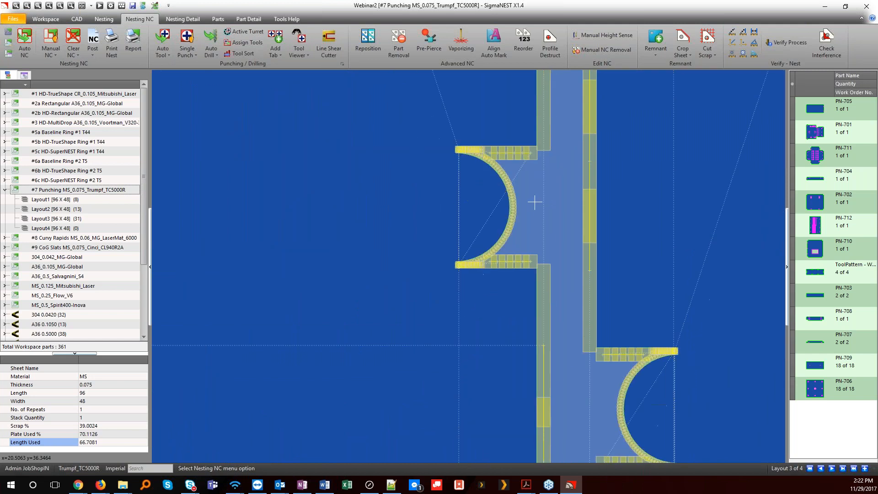
scroll(455, 174, down, 4)
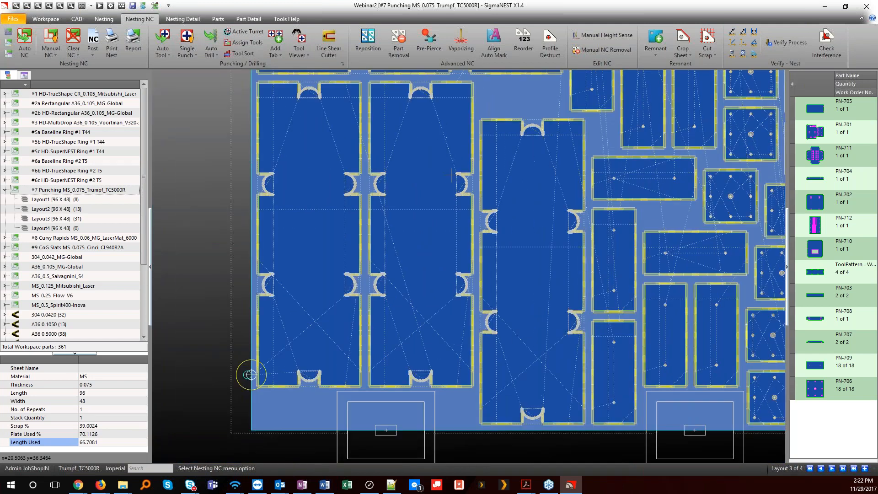
middle_drag(451, 174, 392, 213)
middle_click(373, 201)
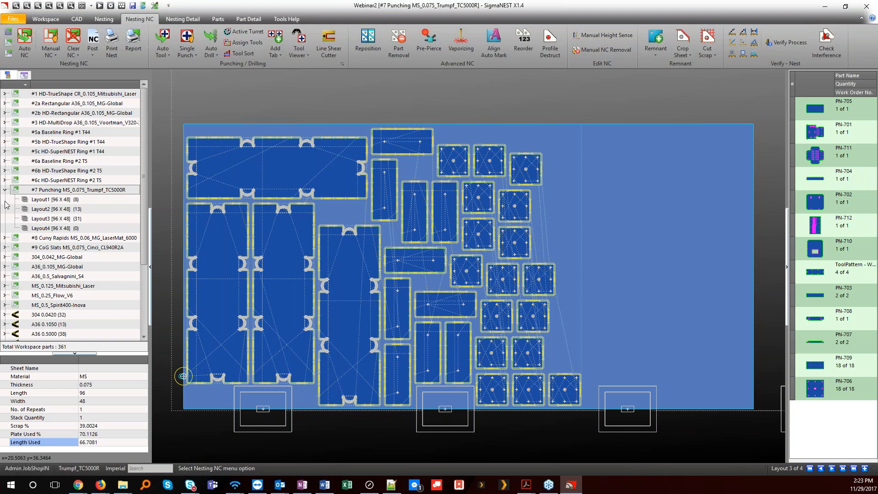
Step: Open Layout2 of the #7 Punching task and clear its existing NC
click(71, 209)
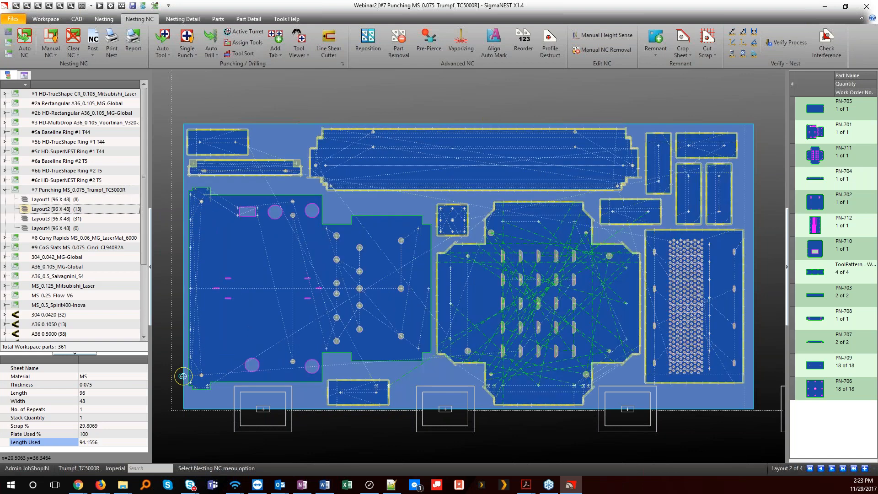
click(71, 38)
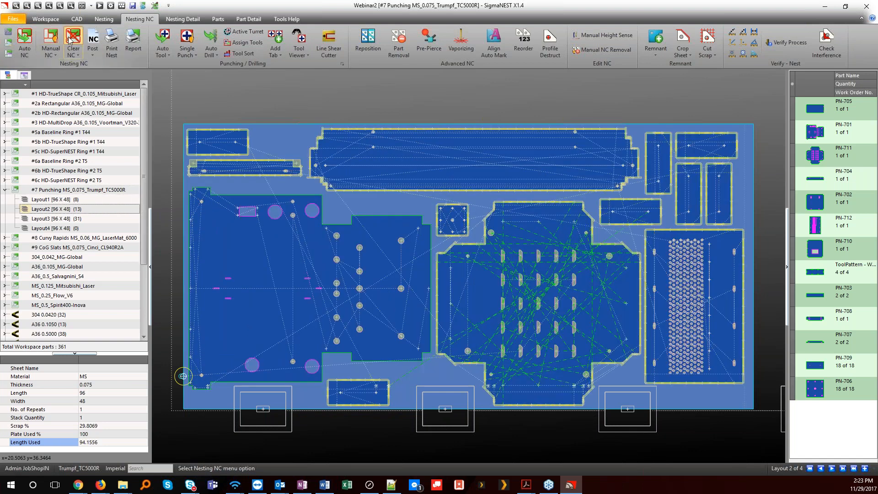
scroll(496, 268, up, 4)
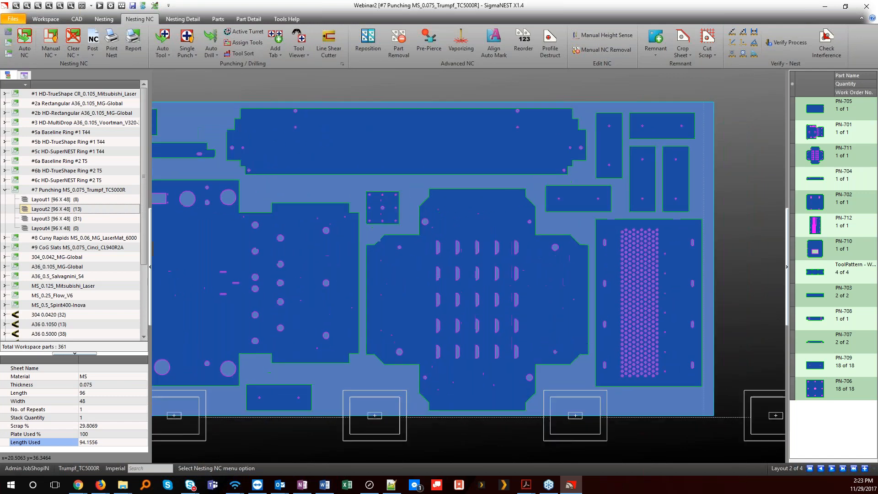
scroll(495, 268, up, 3)
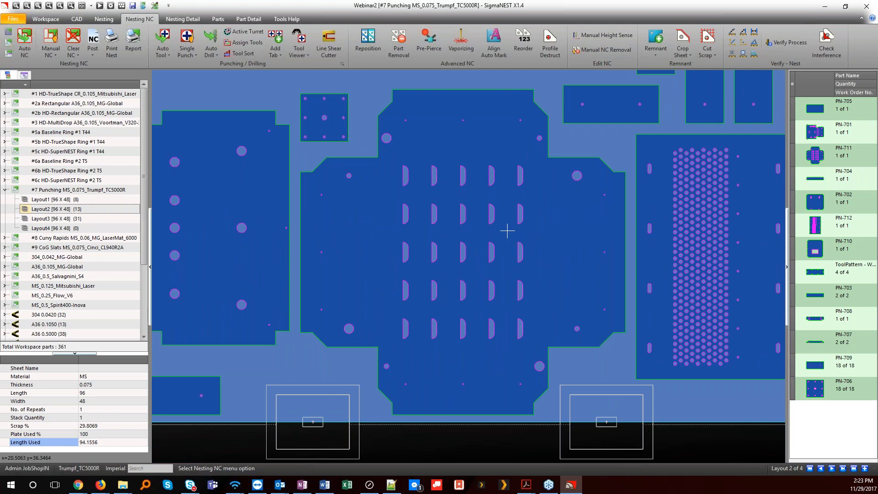
Step: Apply Auto Single Hit to all internal contours of the cross-shaped part, with Internals Only selected and tool filtering off
click(190, 56)
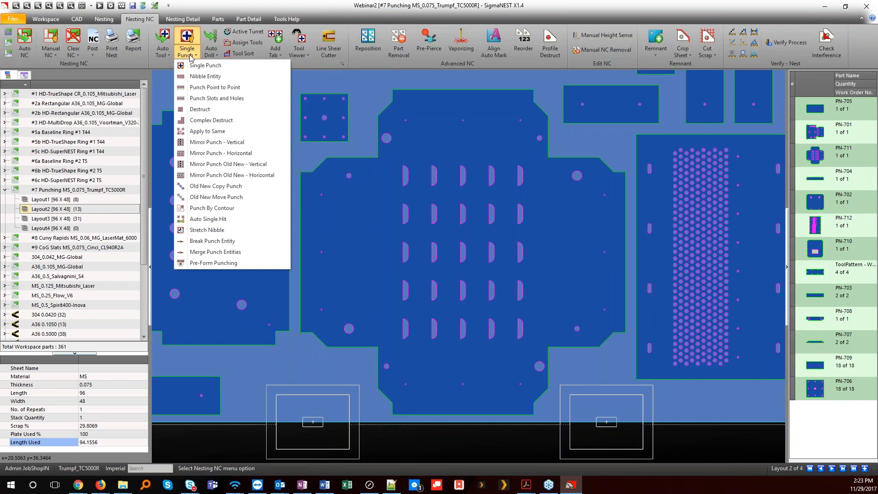
click(232, 222)
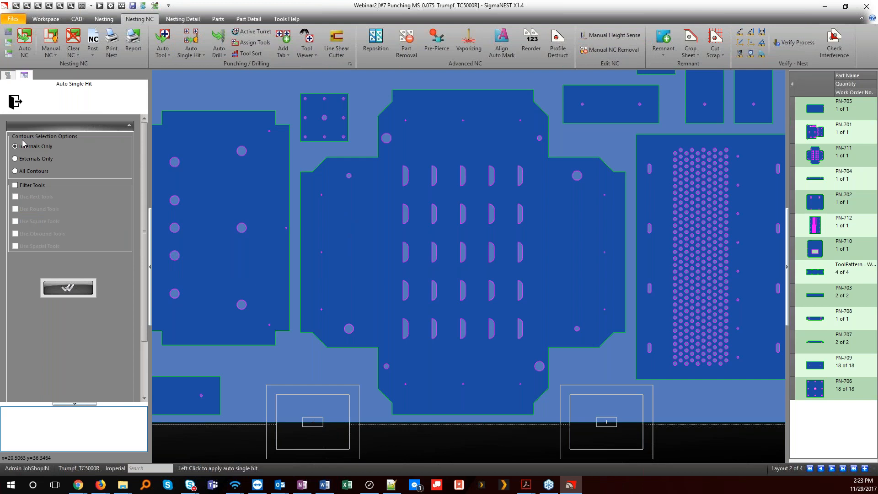
click(33, 186)
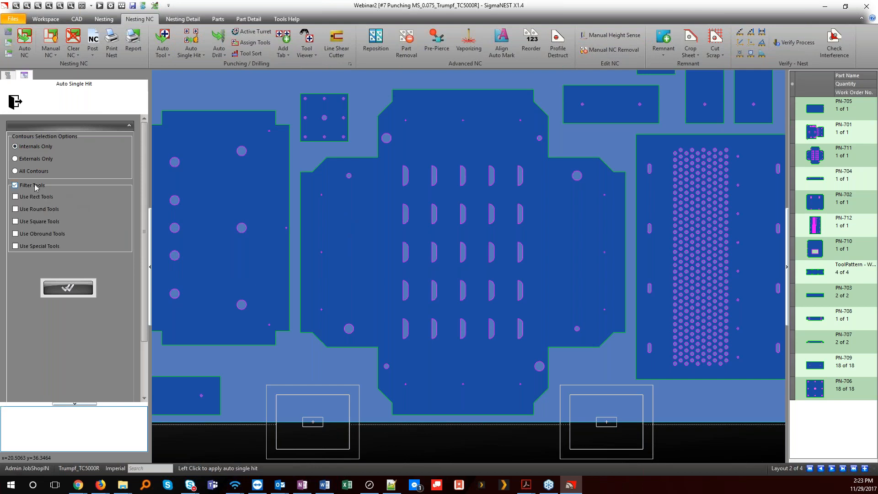
click(28, 187)
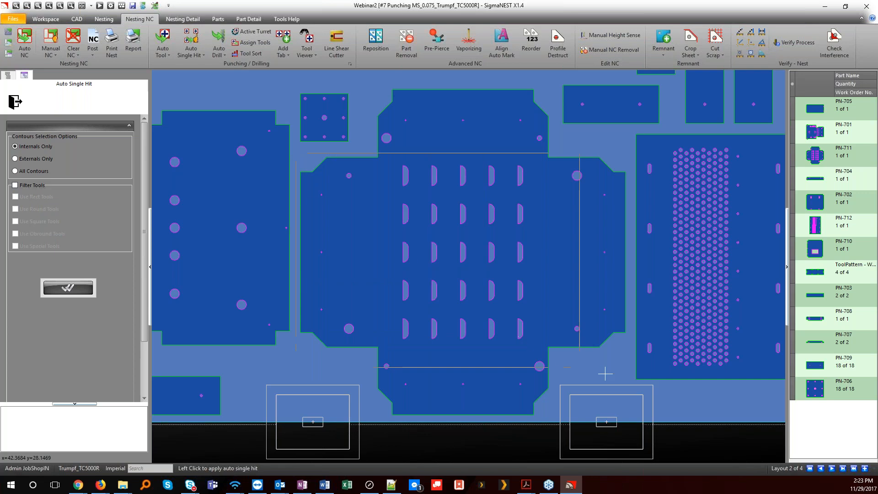
click(628, 344)
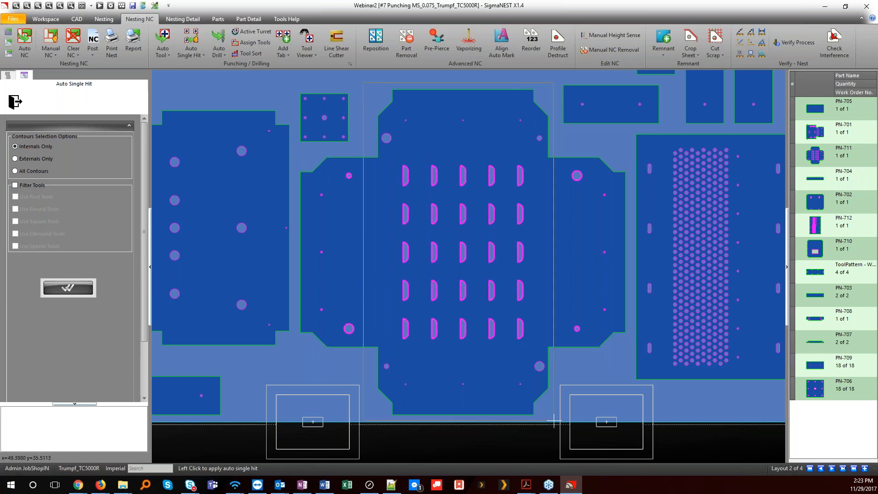
click(421, 181)
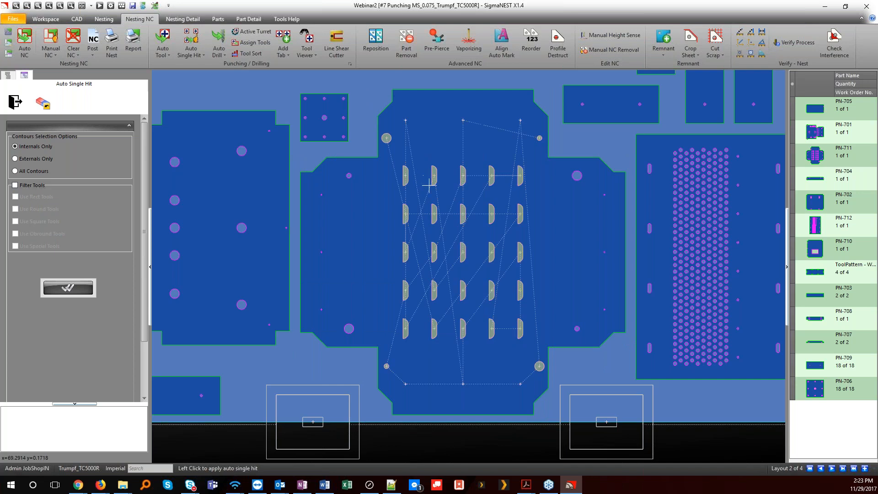
drag(295, 157, 632, 350)
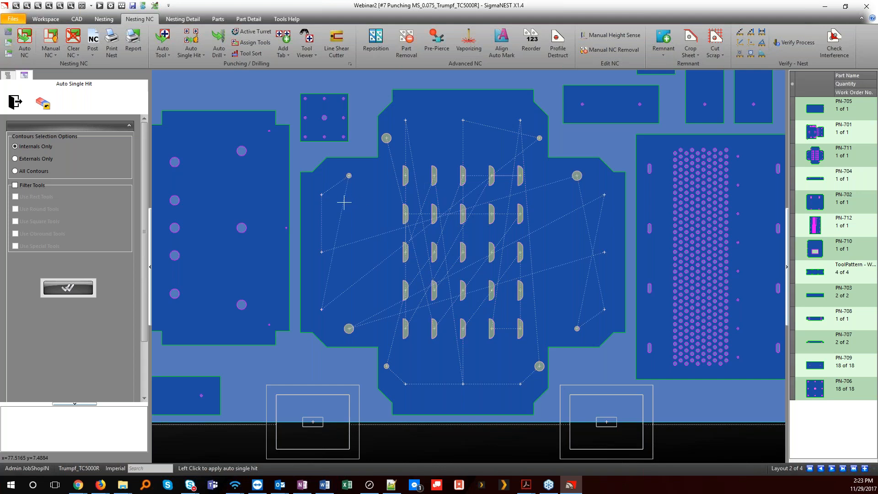
Step: Nibble the cross-shaped part's top edge and upper-right stepped contour with the Rect 1.0000X0.2500 tool
scroll(343, 202, down, 3)
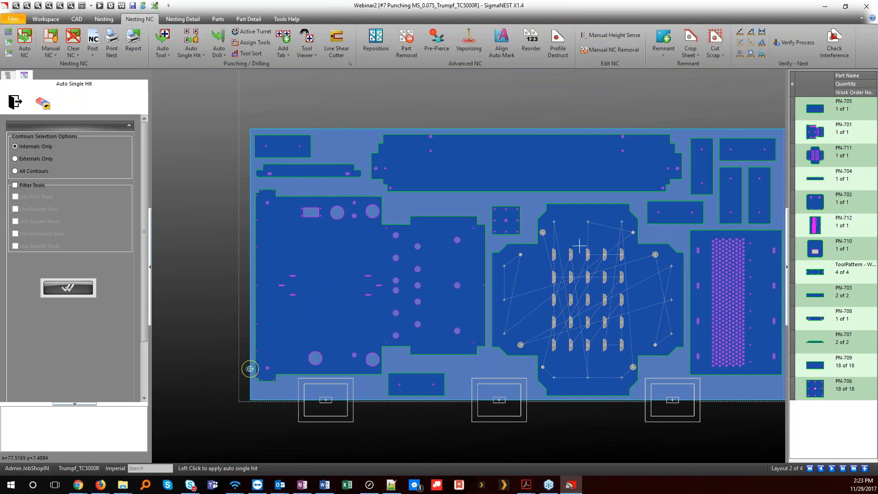
click(191, 52)
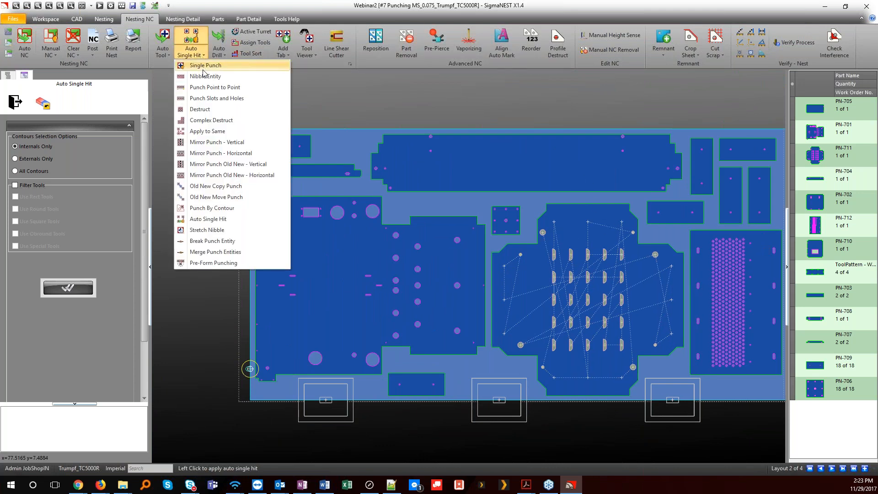
click(204, 76)
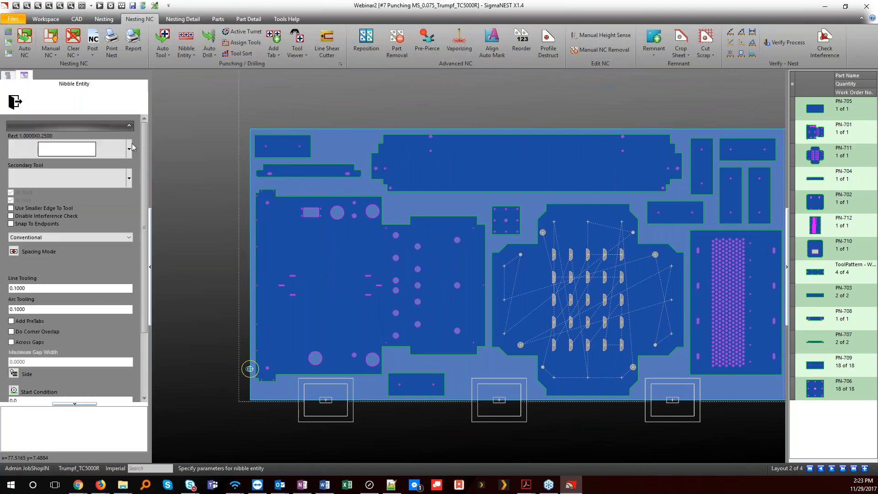
scroll(526, 183, up, 4)
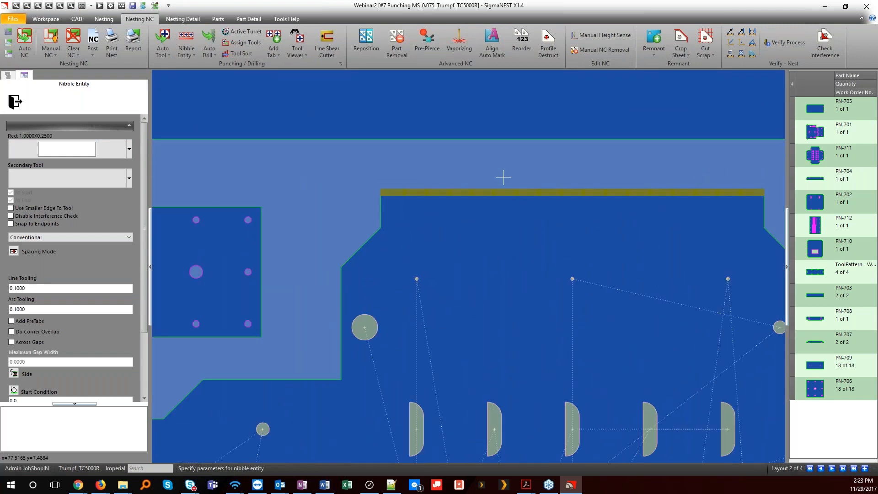
scroll(503, 177, up, 1)
click(493, 190)
middle_drag(761, 220, 331, 189)
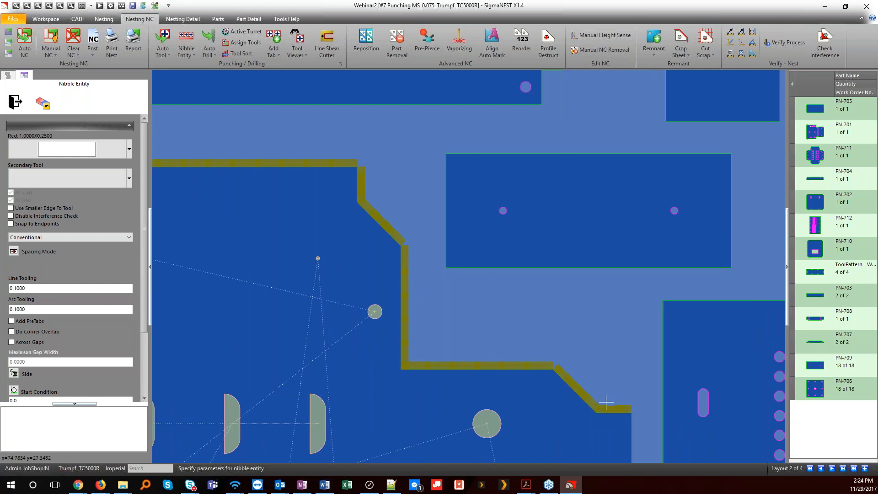
Step: Continue nibbling along the right arm's outer edge and its lower-right corner contour with the same rectangular tool
middle_drag(618, 382, 614, 50)
scroll(619, 192, down, 3)
middle_drag(612, 292, 597, 141)
scroll(597, 183, up, 1)
scroll(596, 247, up, 2)
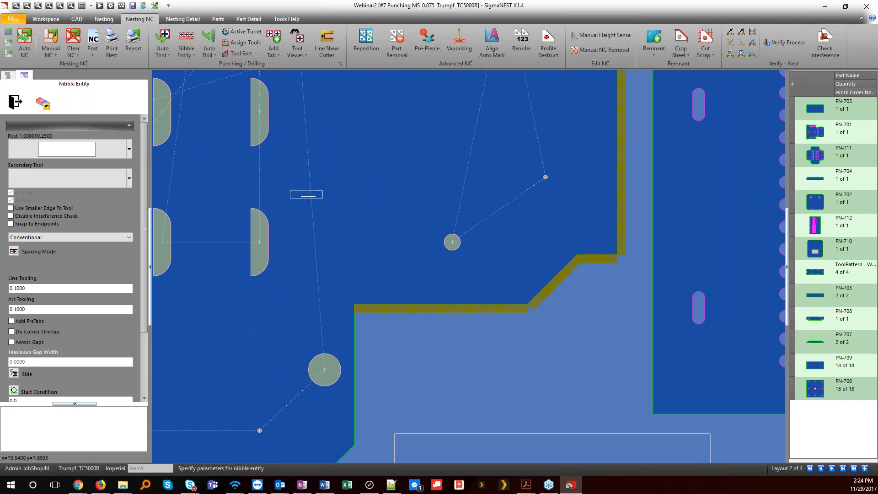
scroll(305, 195, down, 2)
middle_drag(300, 192, 510, 324)
scroll(418, 272, down, 3)
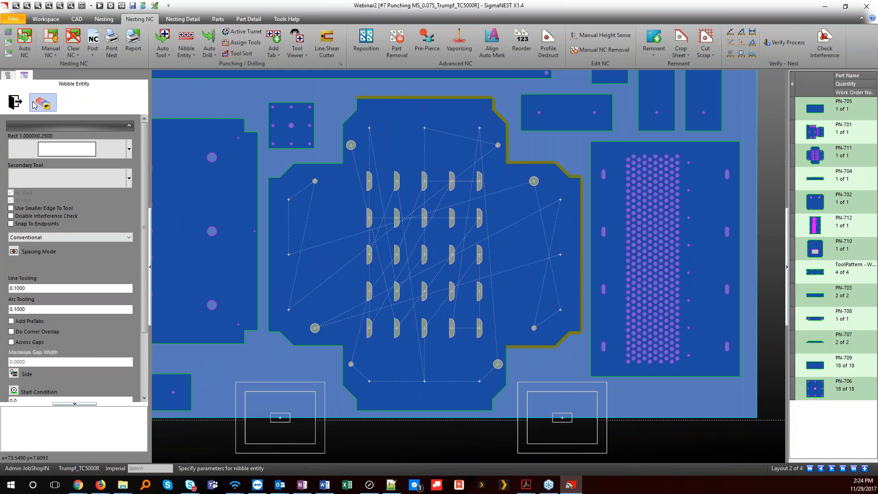
Step: Finish Nibble Entity and clear all punching NC from layout 2
click(18, 103)
click(73, 37)
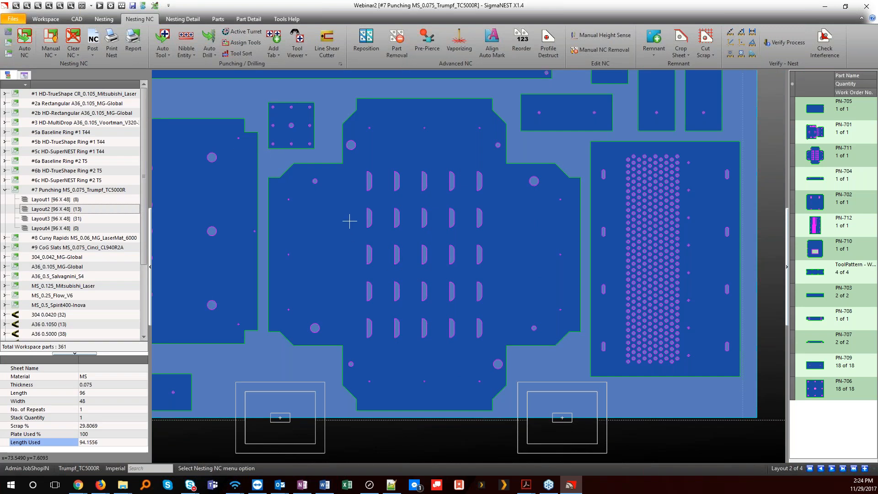
scroll(349, 221, down, 2)
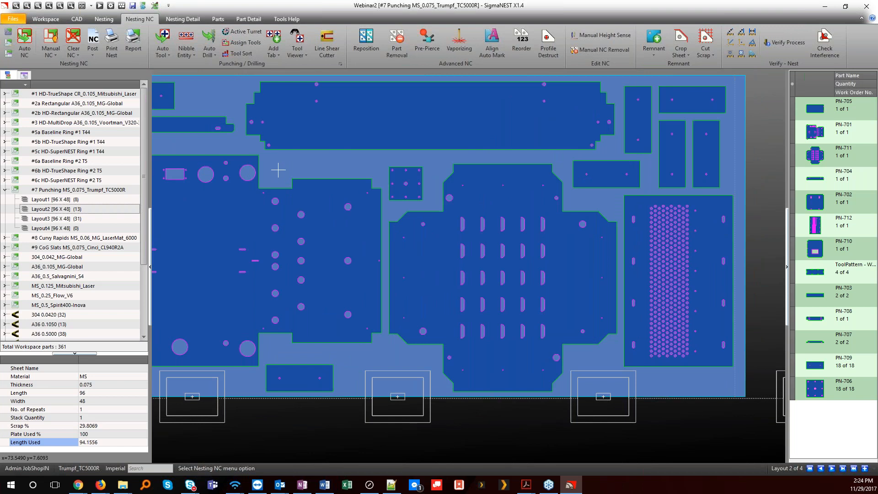
Step: Collapse the #7 task, switch to #8 Curvy Rapids MS_0.06_MG_LaserMat_6000, and inspect the rapid moves between holes near the sheet's upper edge
key(alt+Tab)
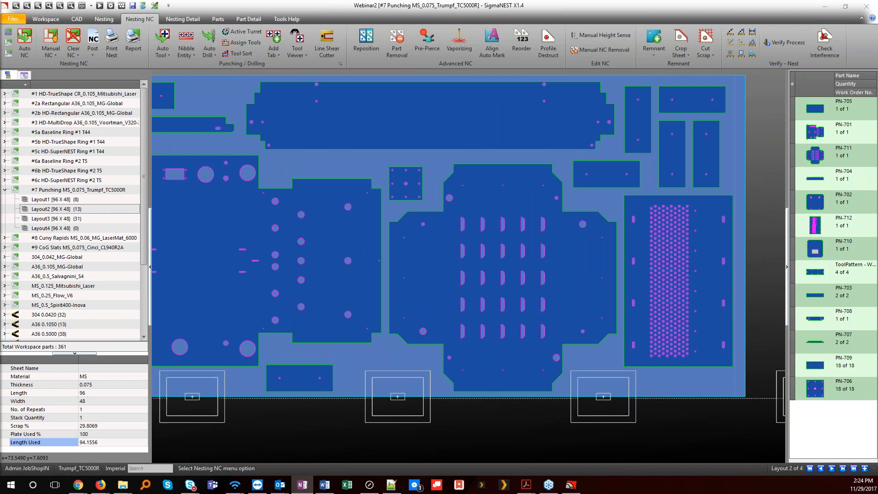
click(5, 189)
click(45, 200)
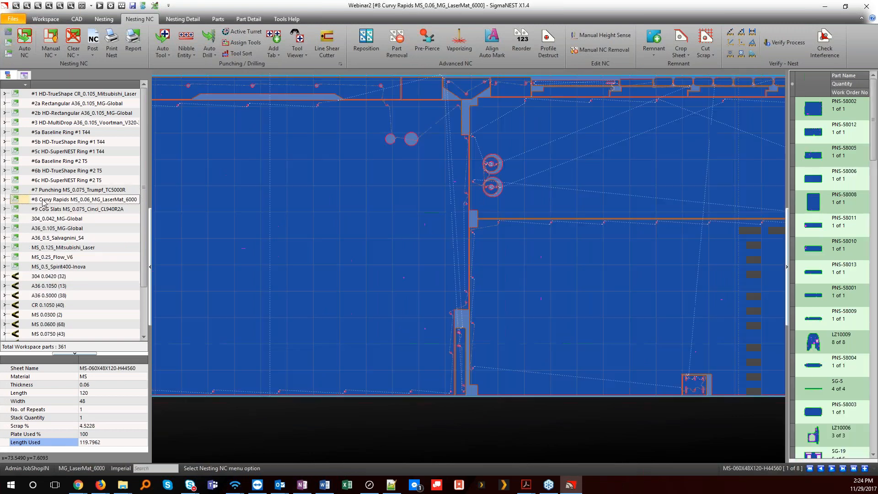
scroll(347, 206, up, 6)
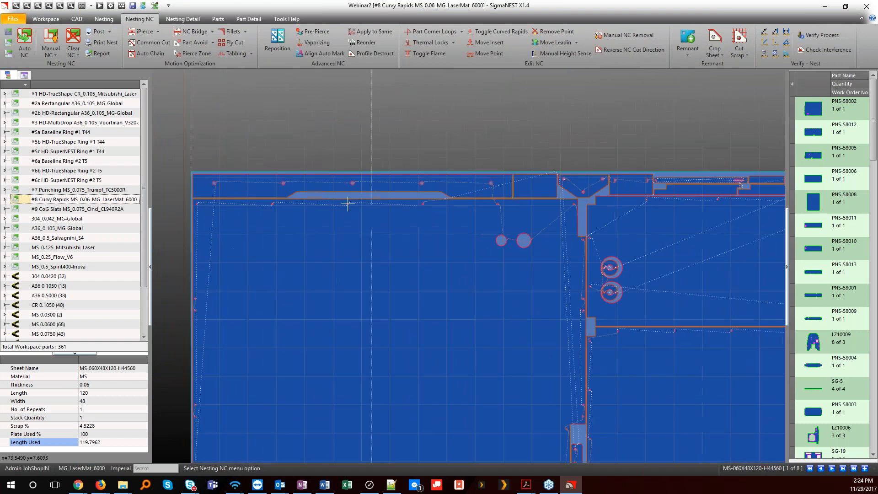
scroll(334, 215, down, 3)
scroll(478, 222, down, 1)
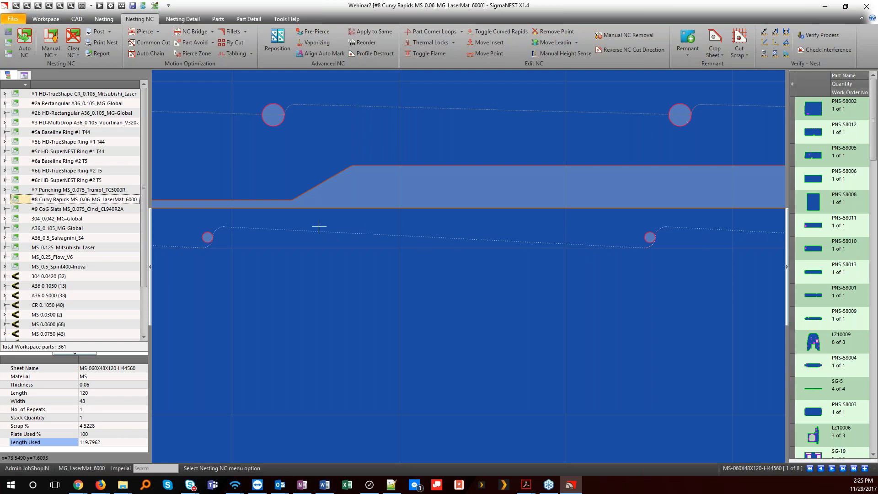
Step: Switch to task #9 CoG Slats MS_0.075_Cinci_CL940R2A and inspect the nest against the support slats across the sheet
click(117, 209)
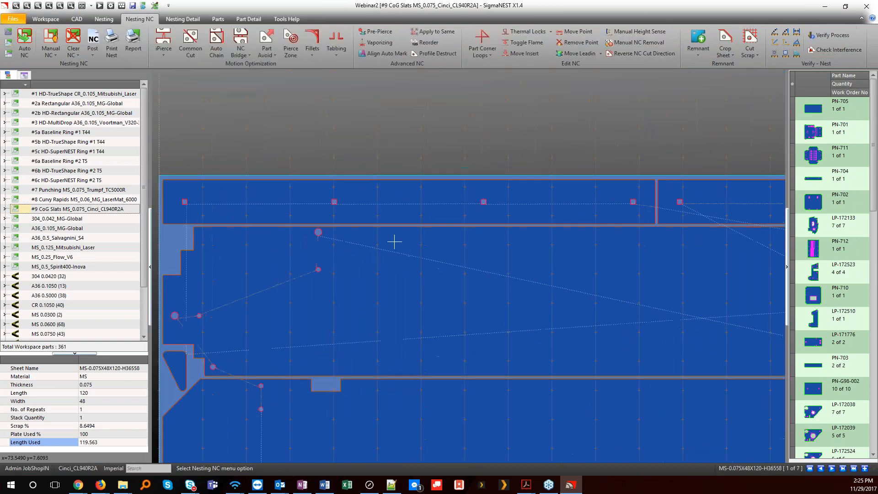
scroll(391, 250, down, 1)
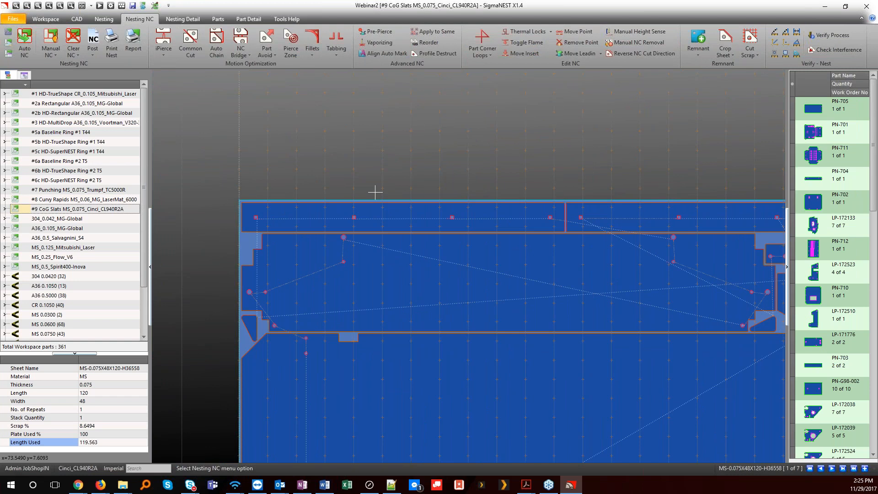
scroll(418, 274, down, 3)
middle_drag(398, 284, 315, 208)
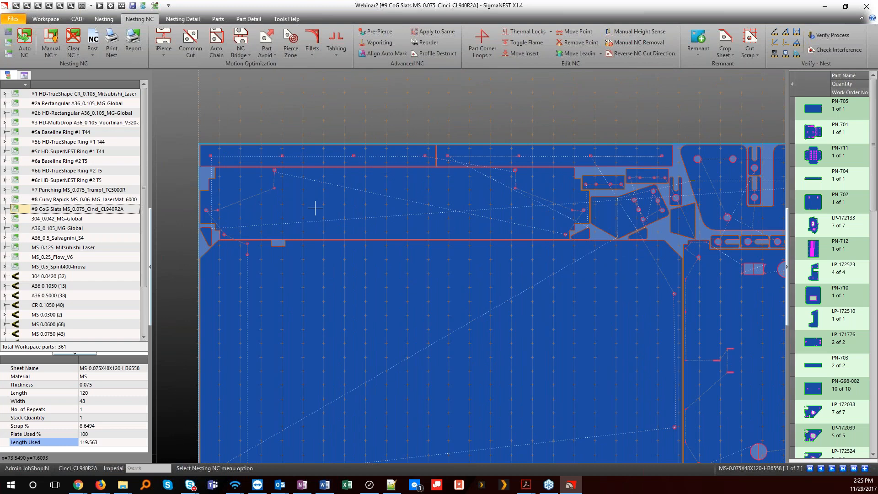
scroll(314, 207, down, 3)
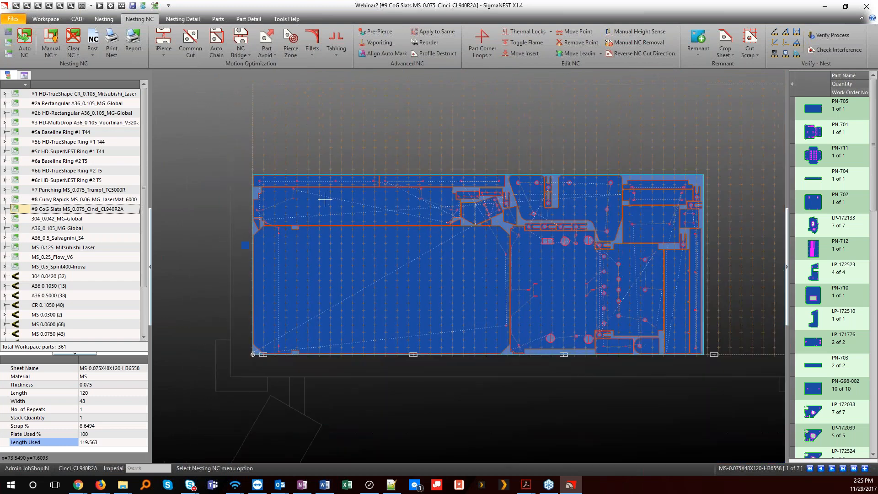
scroll(323, 202, down, 2)
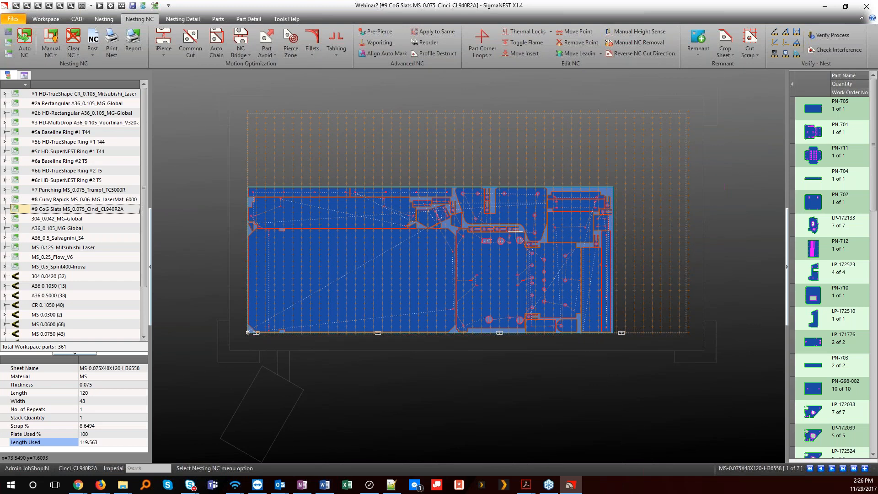
Step: Examine the rapid moves and pierce positions around the tilted six-hole part, the slotted part and the trapezoidal part
scroll(515, 261, up, 3)
scroll(499, 274, up, 1)
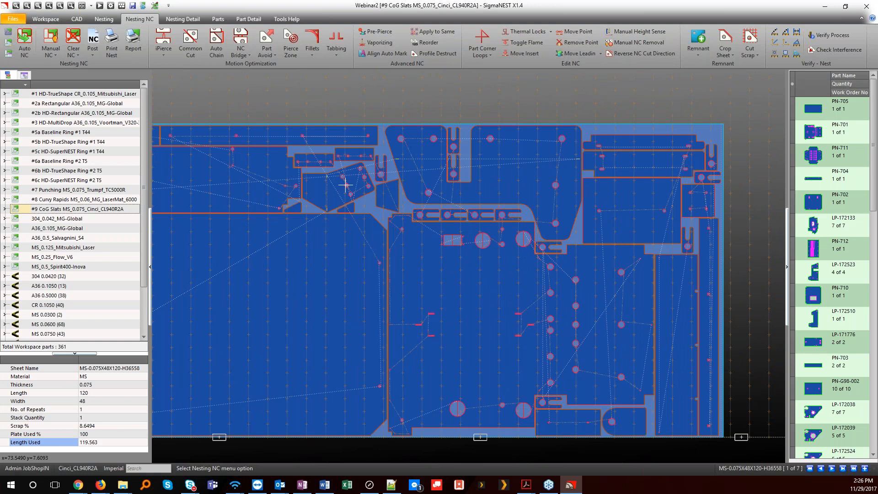
scroll(330, 189, up, 2)
scroll(329, 185, up, 2)
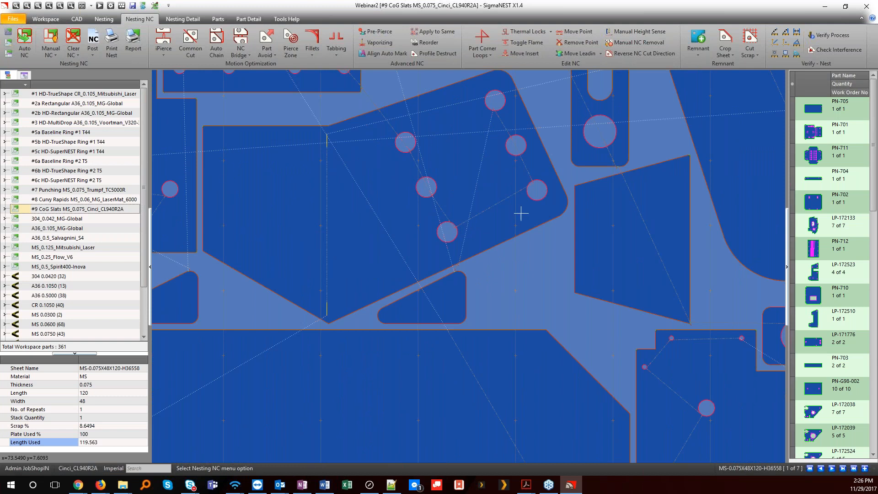
middle_drag(494, 194, 331, 276)
scroll(450, 194, up, 3)
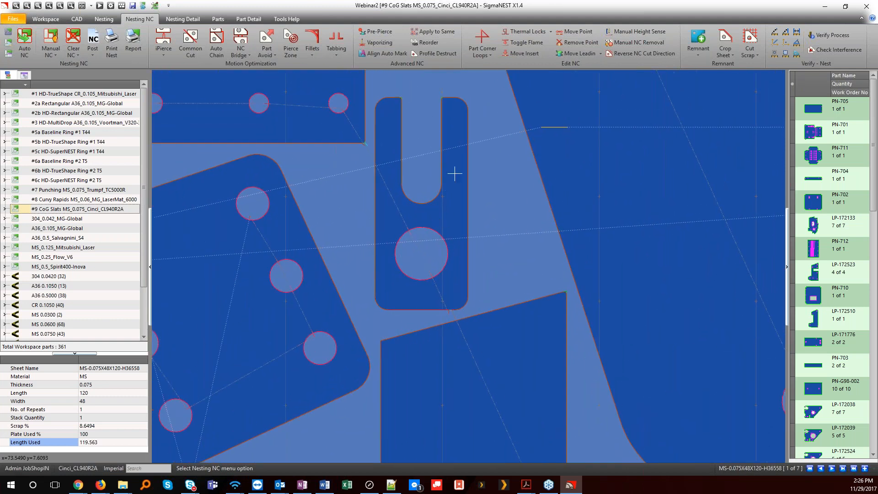
scroll(448, 314, up, 5)
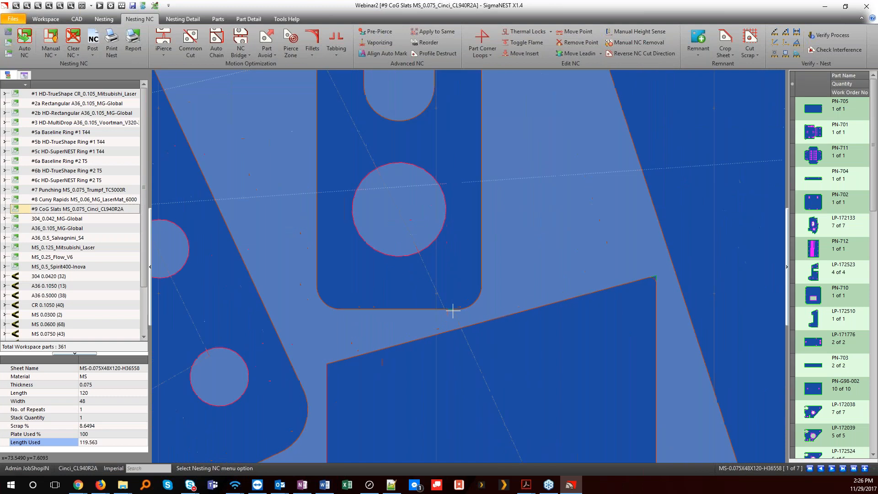
scroll(455, 296, down, 5)
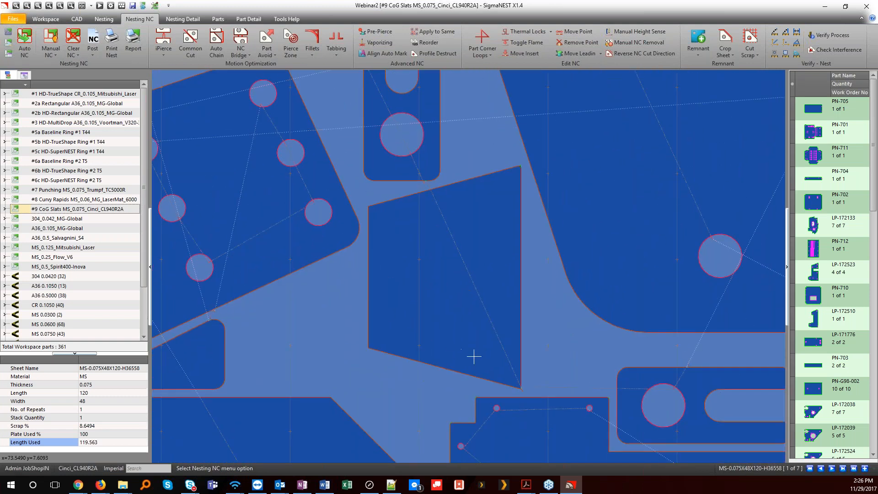
scroll(523, 388, up, 1)
scroll(524, 389, up, 3)
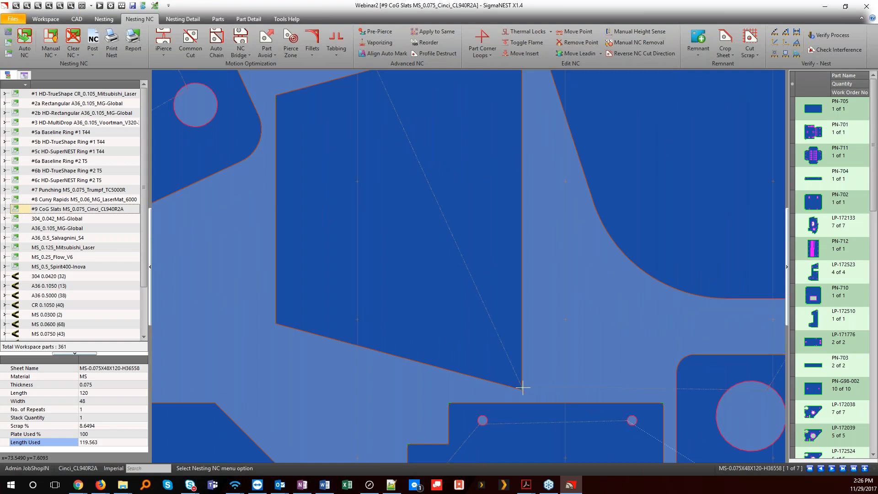
scroll(413, 291, down, 7)
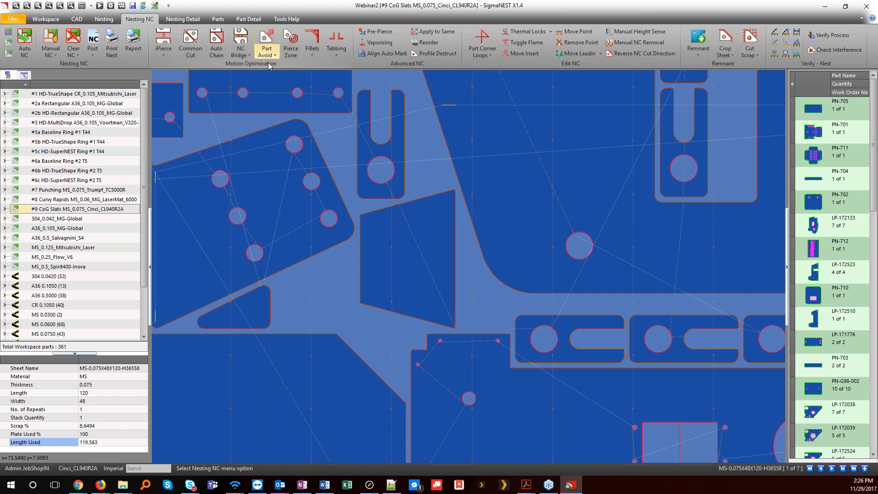
Step: Open the NC Fillets settings, compare them with the sharp part corners and the rectangular cutout, and close them without applying
click(310, 43)
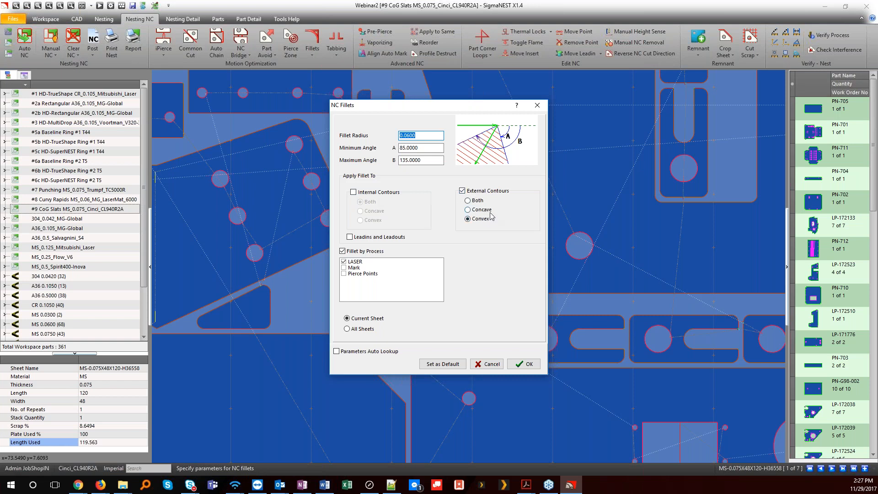
drag(472, 111, 223, 123)
scroll(448, 191, up, 5)
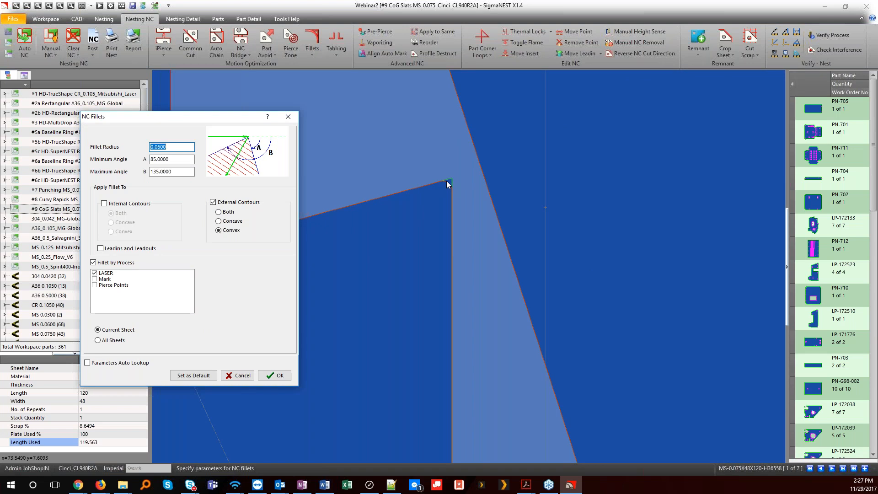
scroll(453, 191, down, 6)
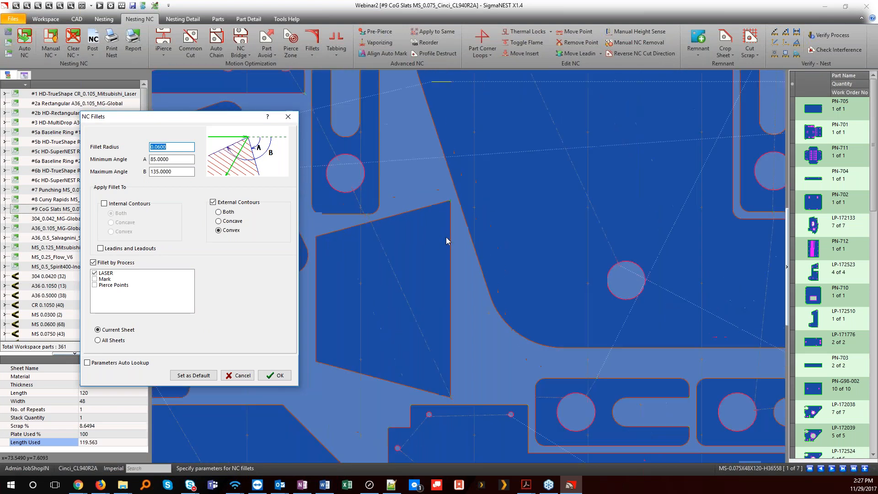
scroll(482, 347, up, 6)
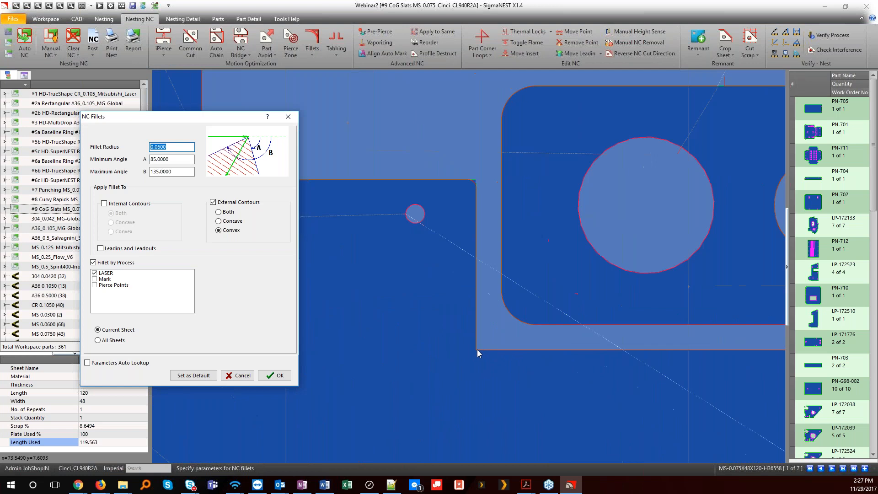
scroll(478, 352, up, 1)
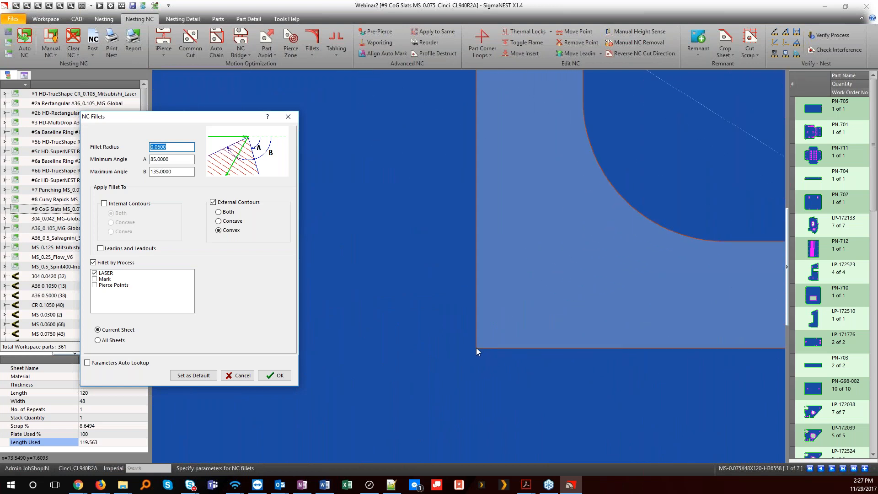
scroll(475, 347, down, 5)
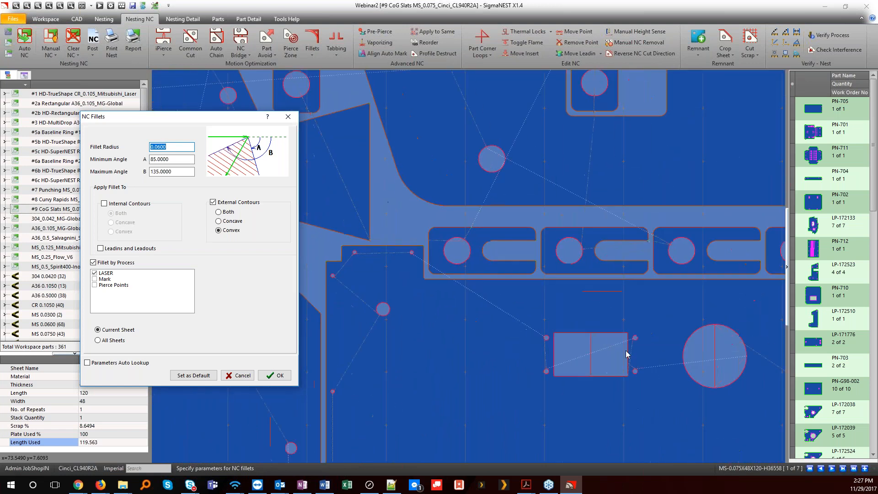
scroll(627, 353, up, 3)
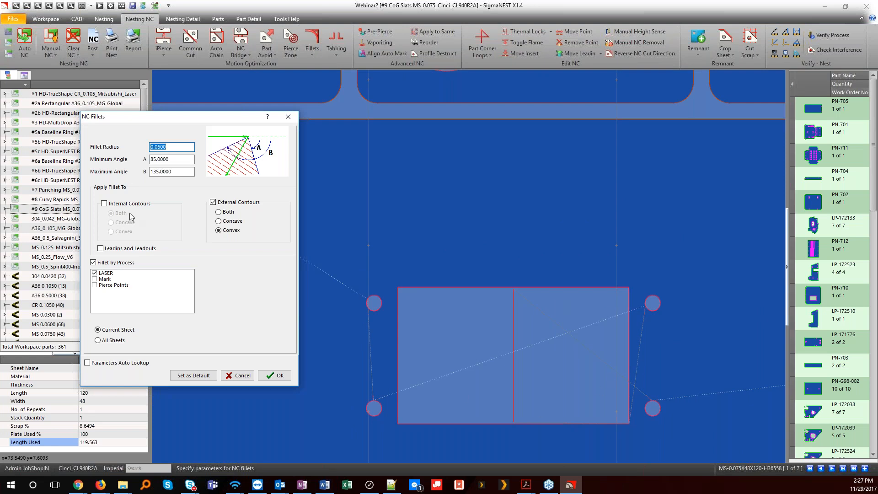
click(239, 376)
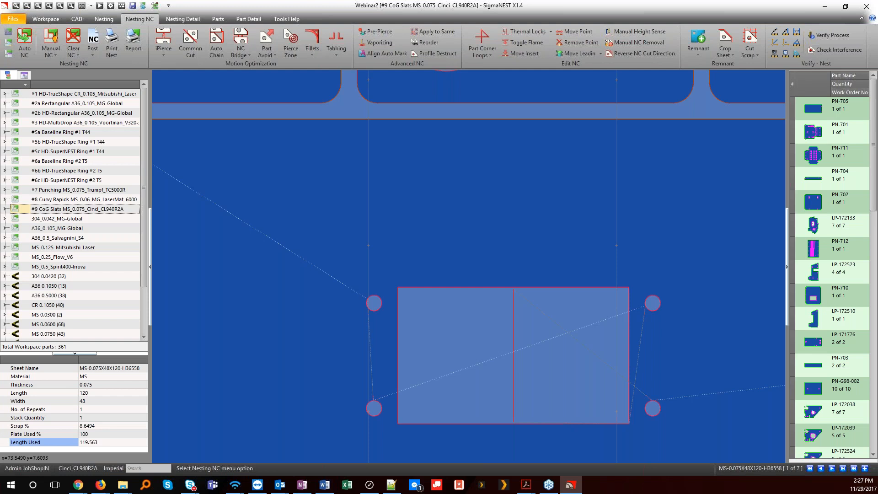
Step: Review the complete CoG Slats nest from the rectangular cutout out to the full sheet
scroll(303, 245, down, 8)
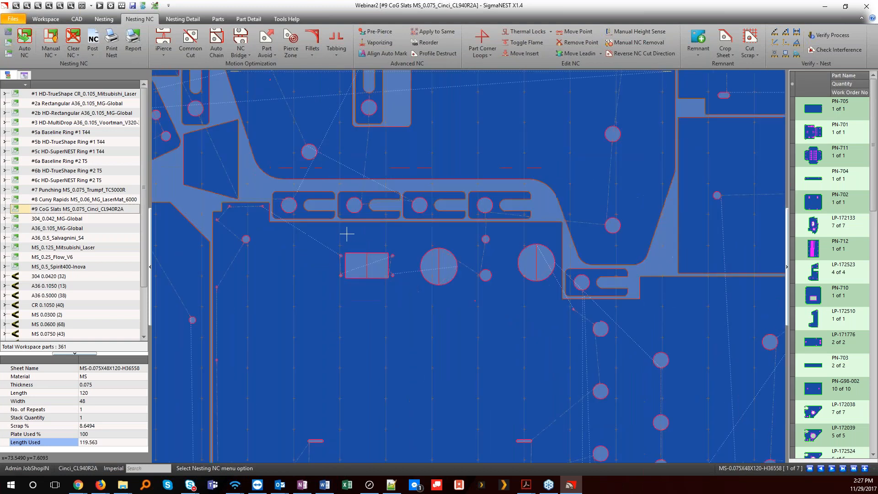
middle_drag(300, 227, 456, 207)
scroll(441, 212, down, 2)
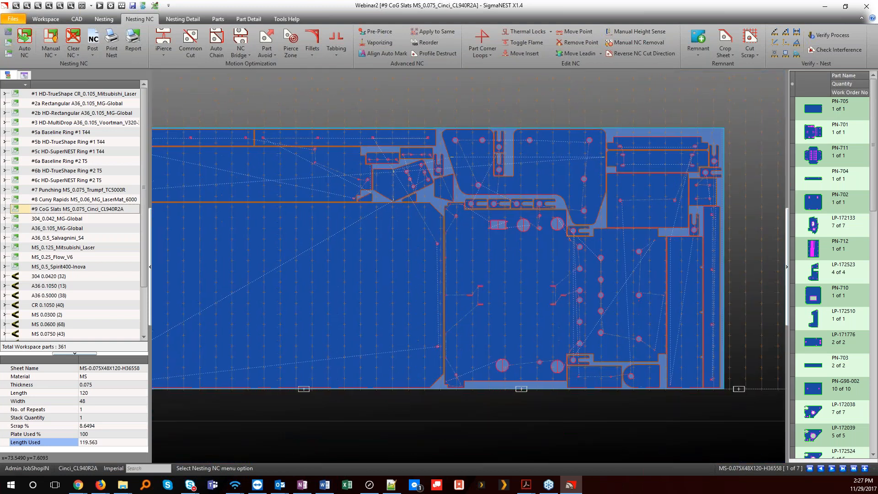
middle_drag(359, 222, 398, 234)
scroll(404, 235, down, 2)
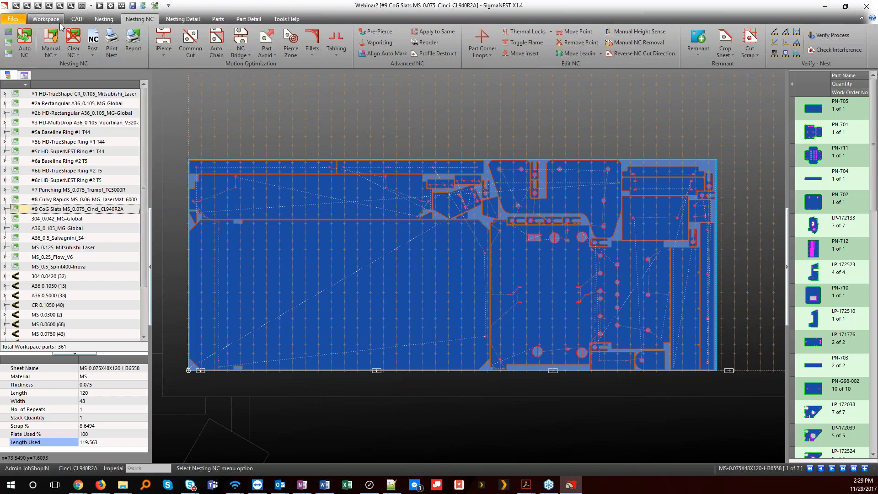
Step: Open the A36_0.105_MG-Global task parameters and set auto nesting to HD TrueShape with Small Parts First as primary part order
click(77, 219)
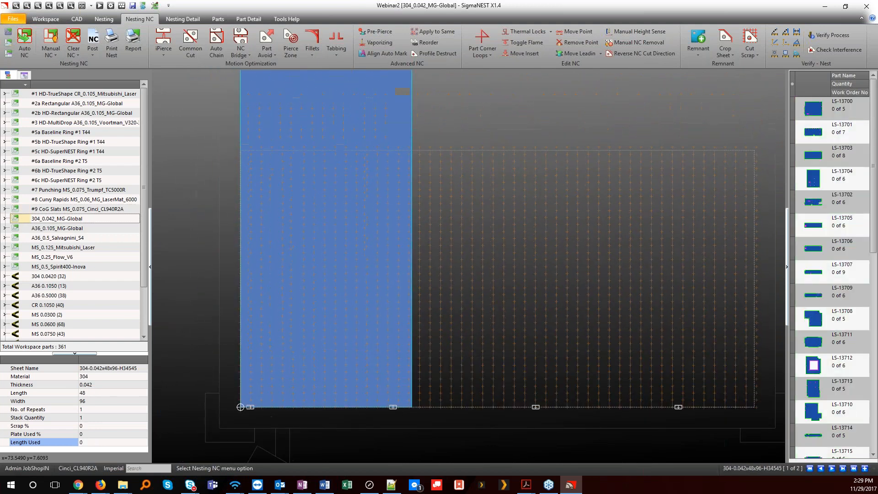
click(78, 231)
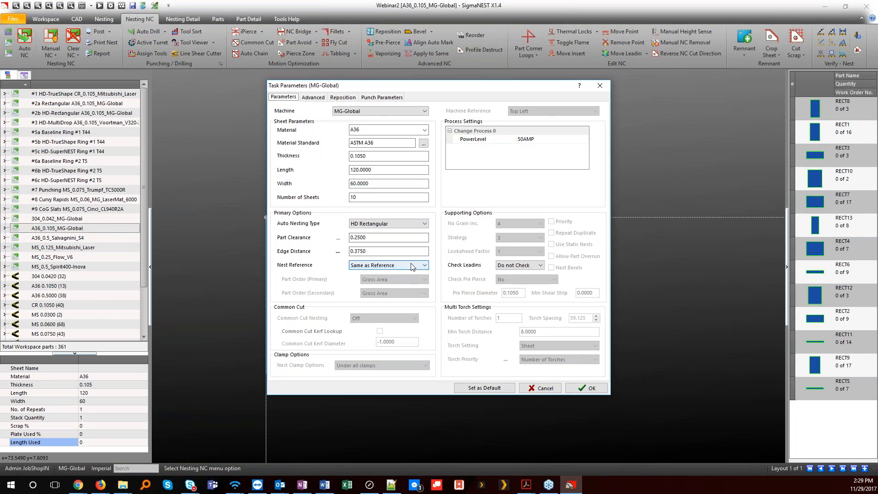
click(405, 223)
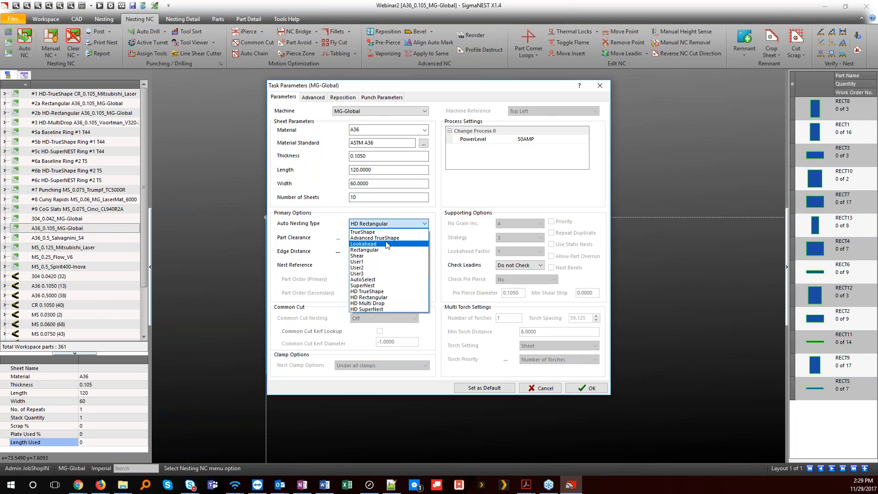
click(380, 293)
click(395, 279)
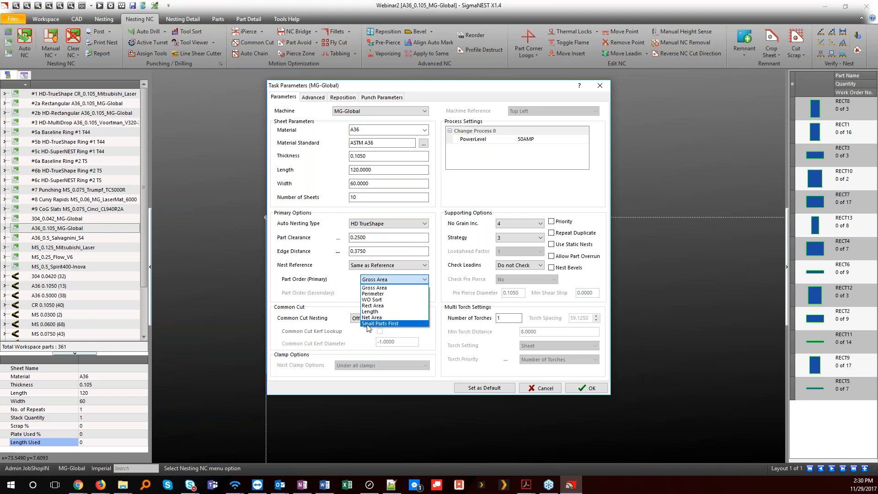
click(408, 324)
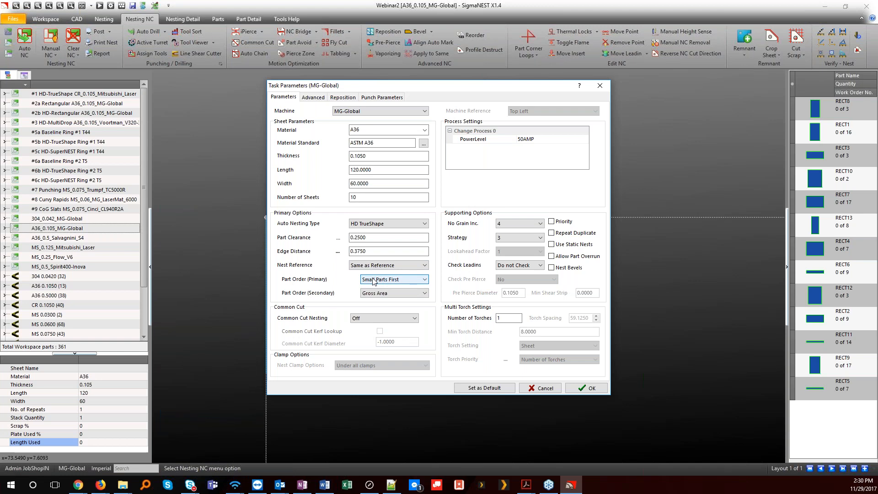
Step: Enable nest clearance adjustment for small parts with dimensions of 3 and part clearance of 1.5, and accept the task parameters
click(313, 97)
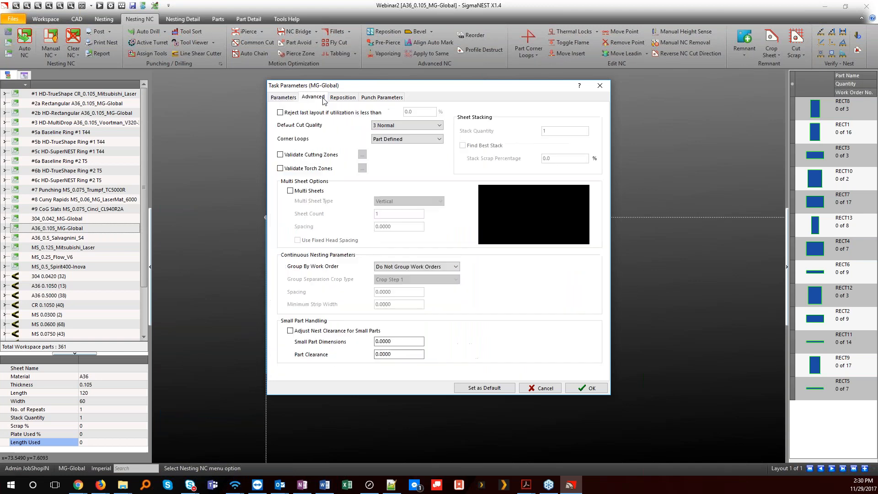
click(336, 331)
drag(421, 342, 322, 341)
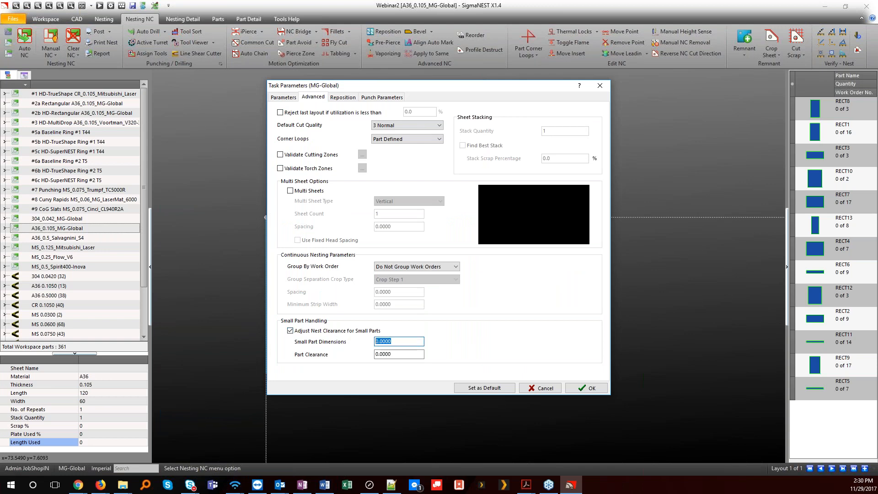
text(3)
key(Tab)
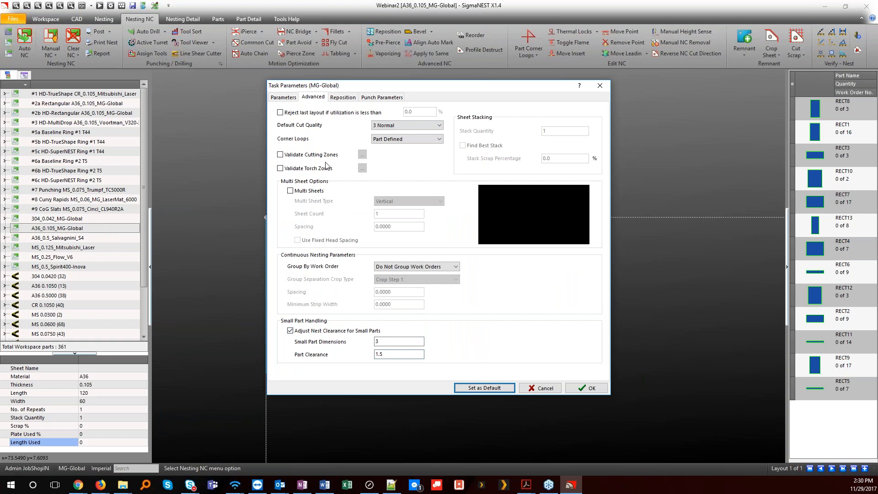
click(284, 97)
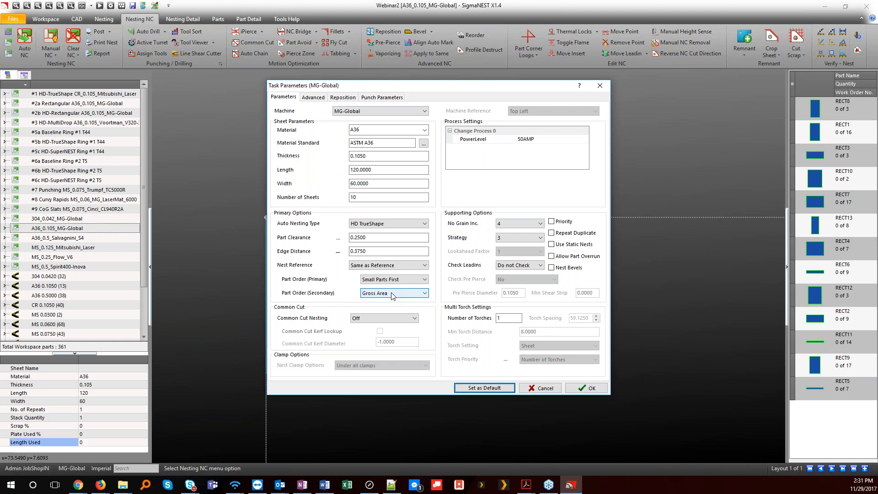
click(588, 388)
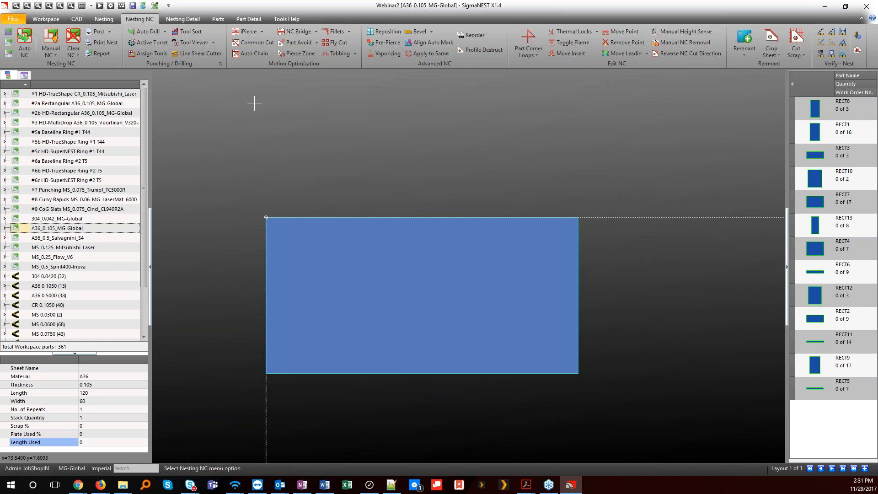
Step: Open the Auto NC settings, switch to the Common Cut help page in Chrome, and examine the Cut/Rapid/Cut diagram
click(24, 41)
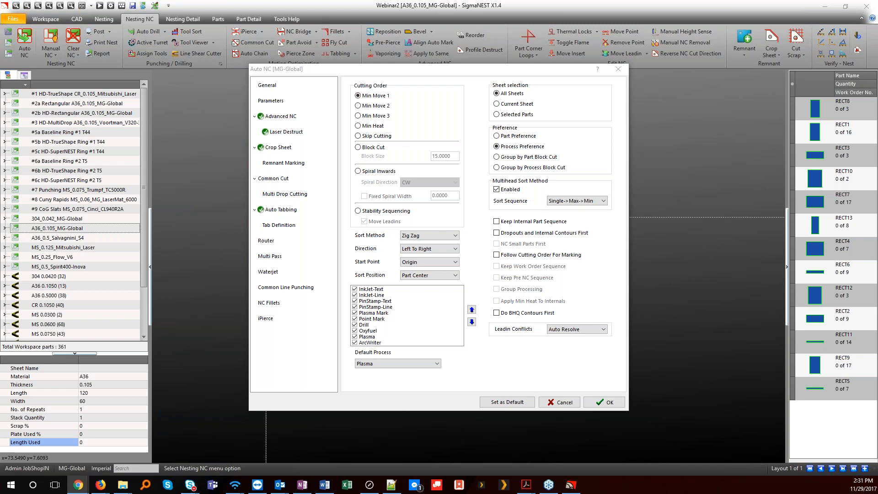
drag(0, 172, 450, 0)
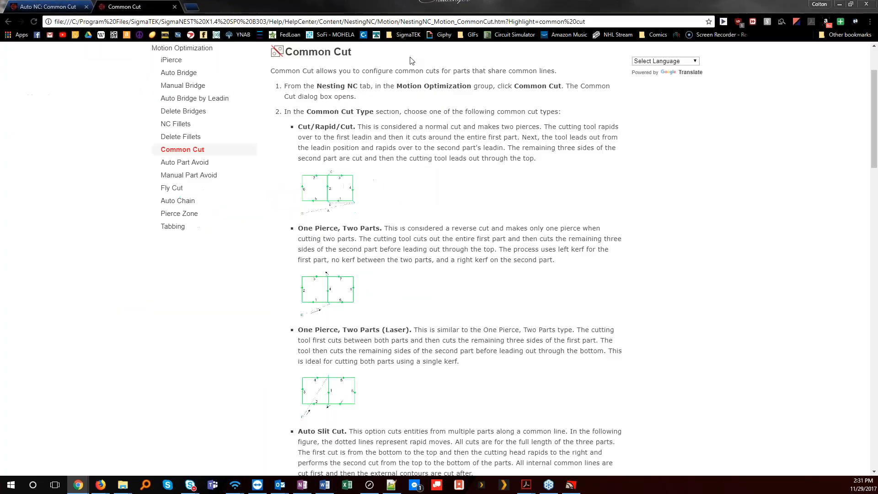
click(336, 188)
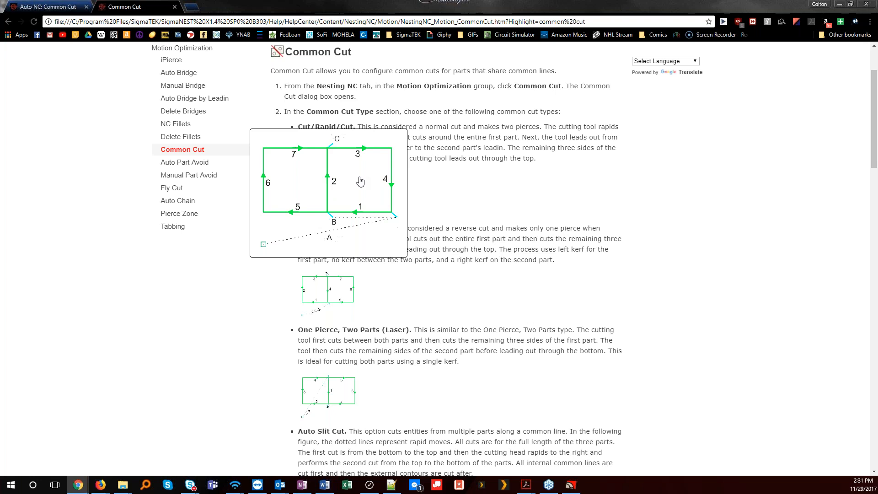
click(359, 182)
scroll(332, 115, down, 5)
mouse_move(336, 286)
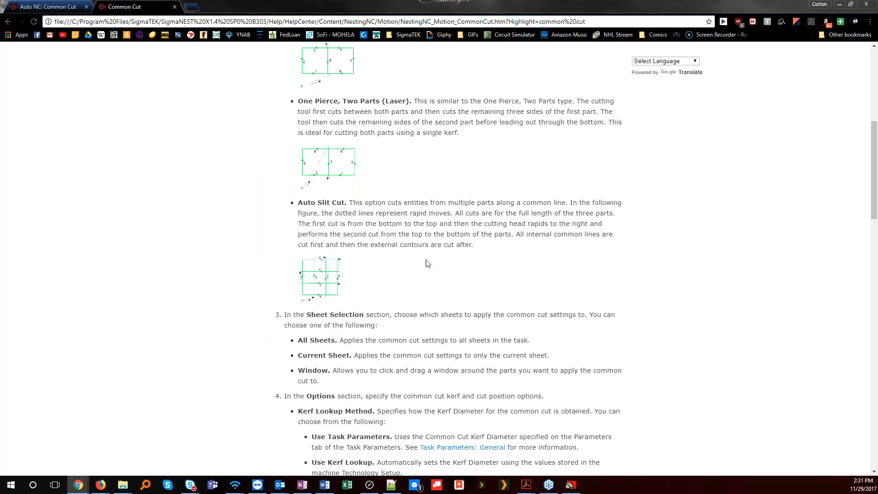
scroll(425, 261, up, 3)
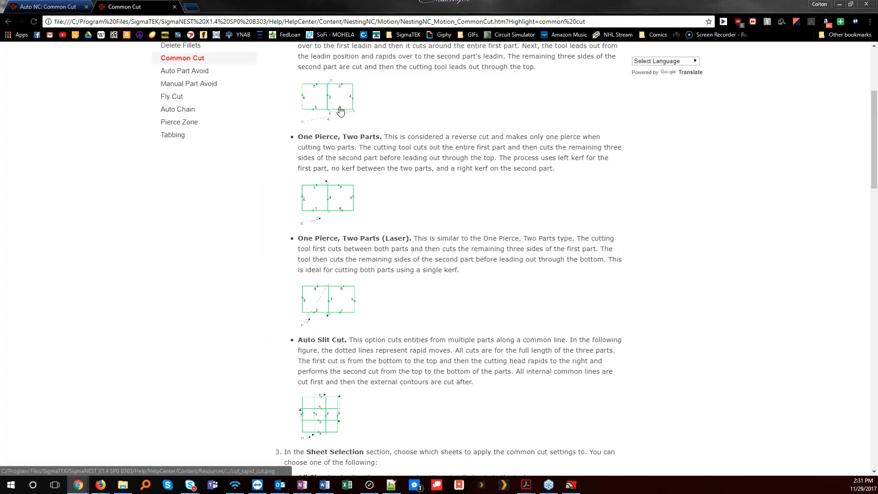
mouse_move(369, 157)
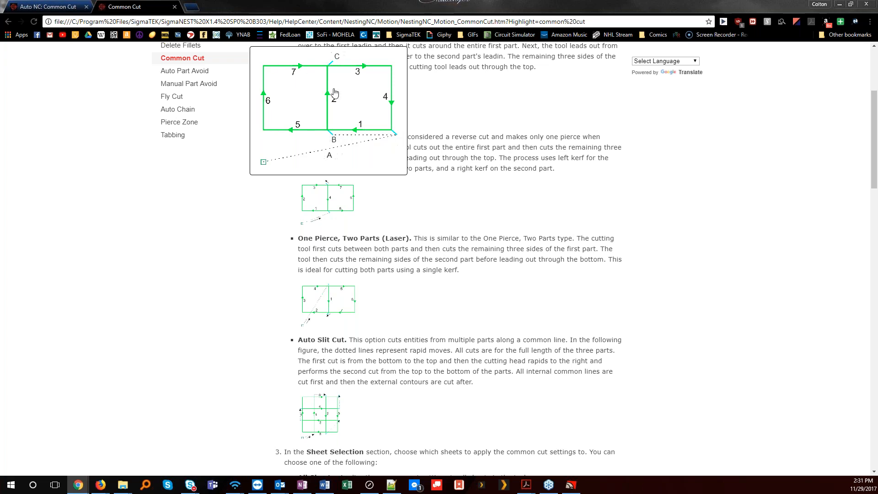
Step: Examine the One Pierce, Two Parts (Laser) and Auto Slit Cut diagrams, return to SigmaNEST, and close Auto NC without applying
mouse_move(322, 212)
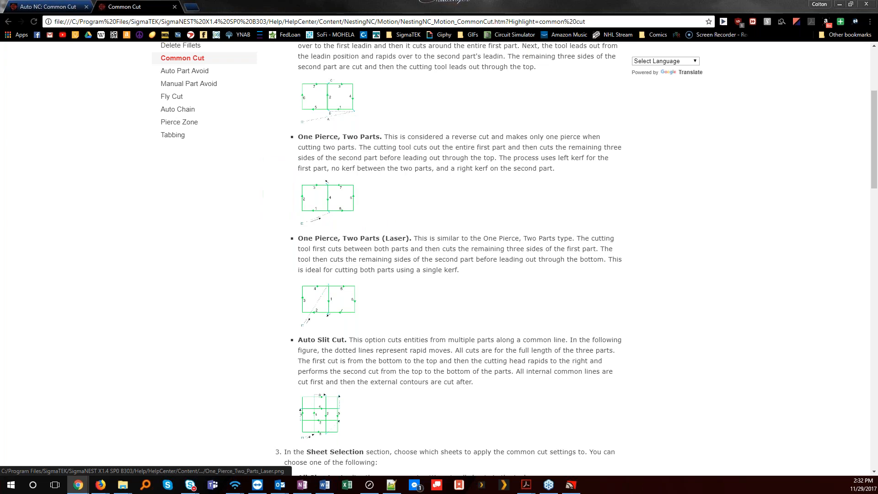
mouse_move(337, 302)
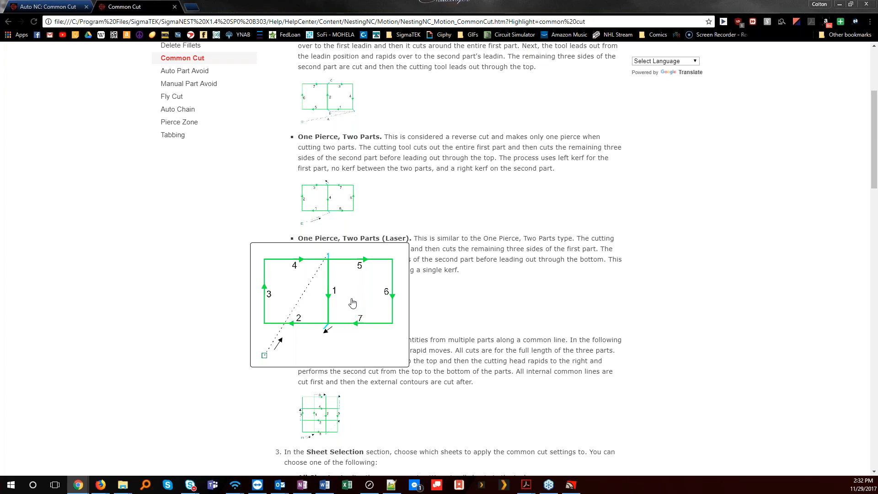
scroll(351, 303, down, 3)
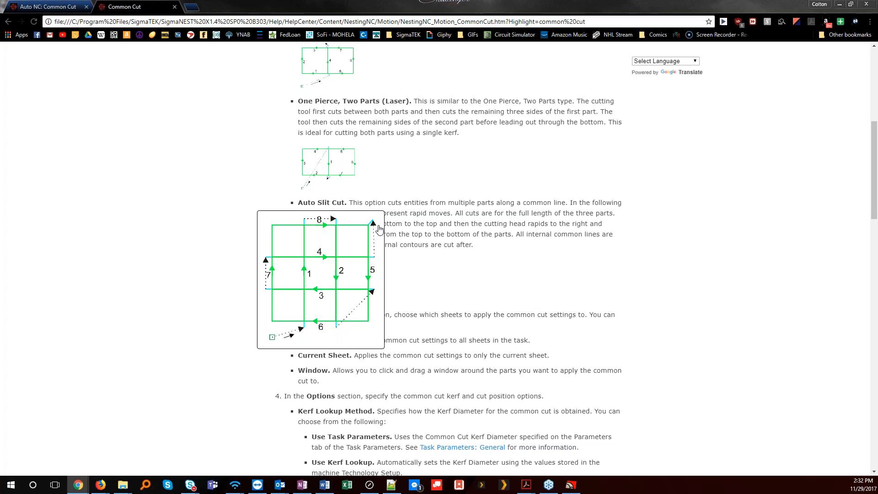
click(349, 270)
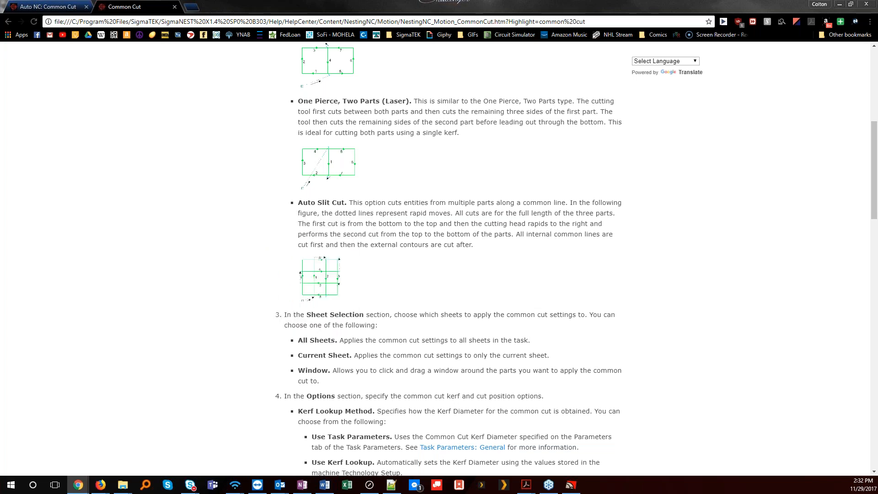
drag(468, 10, 0, 160)
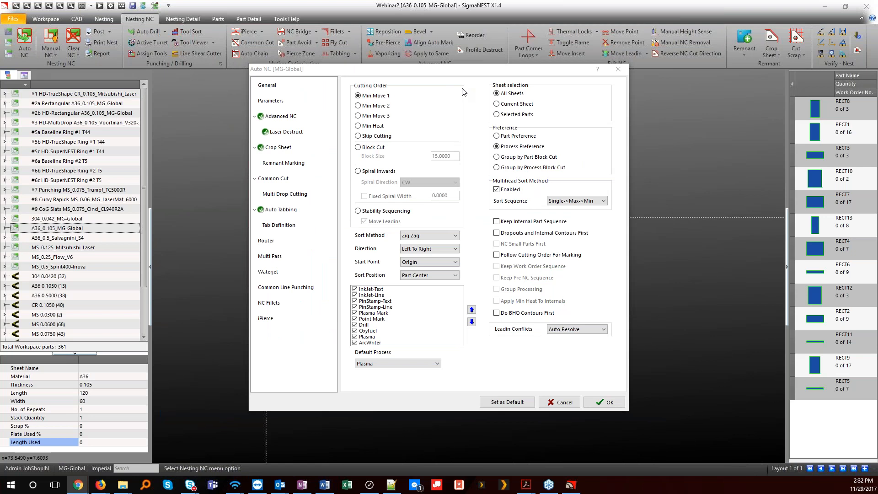
click(618, 69)
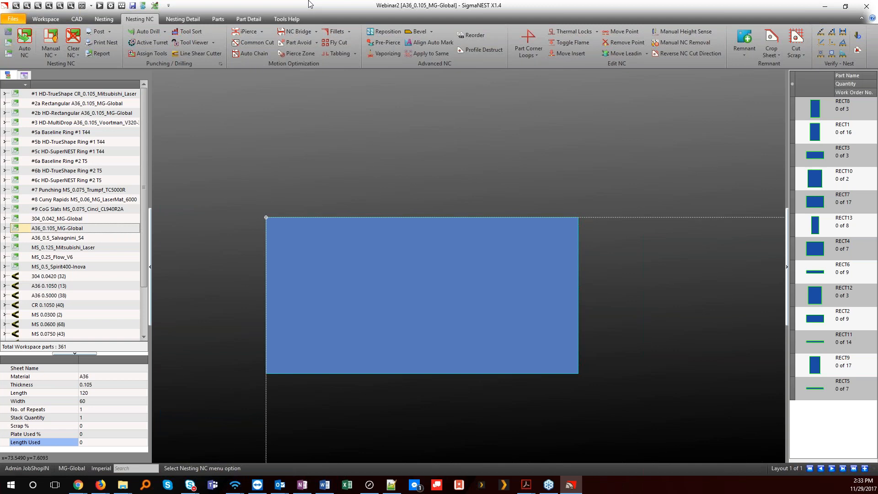
Step: Open the A36_0.105_MG-Global task for modification and bring up its Pre-nest window
click(104, 19)
click(34, 44)
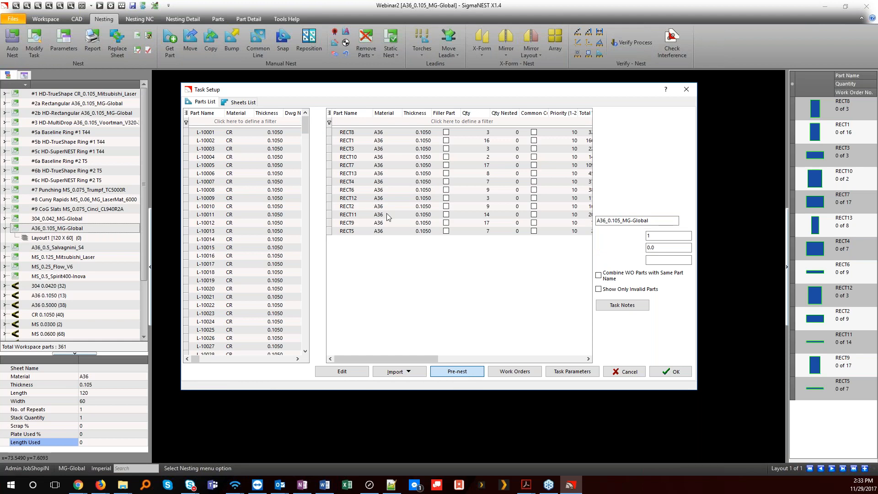
click(452, 373)
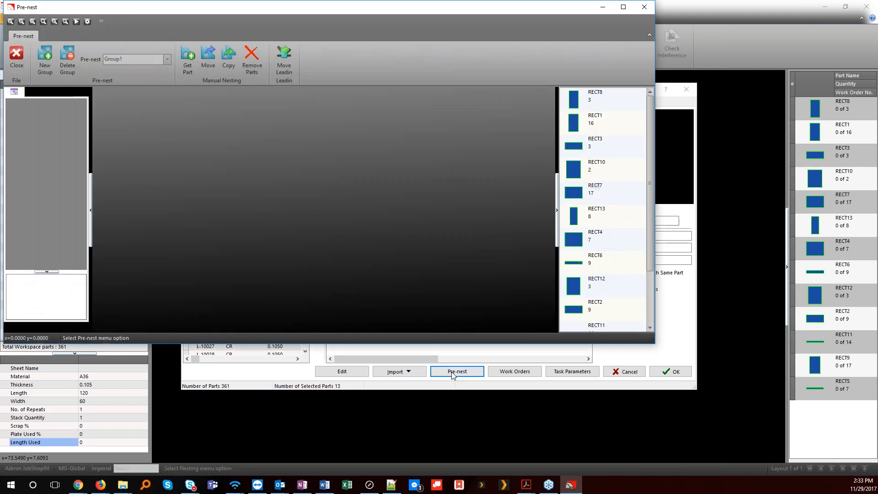
drag(562, 8, 224, 153)
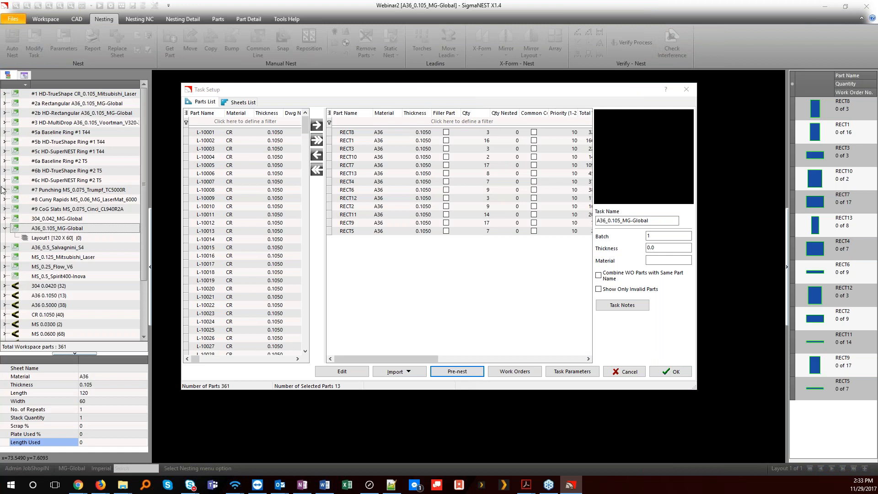
drag(0, 109, 592, 44)
Step: Place one RECT8 and one RECT1 side by side in the pre-nest group
click(673, 143)
click(314, 202)
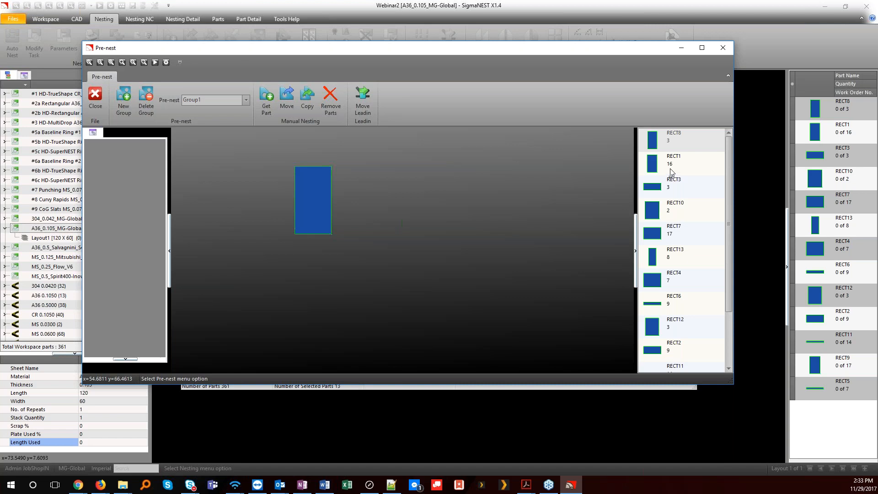
click(663, 169)
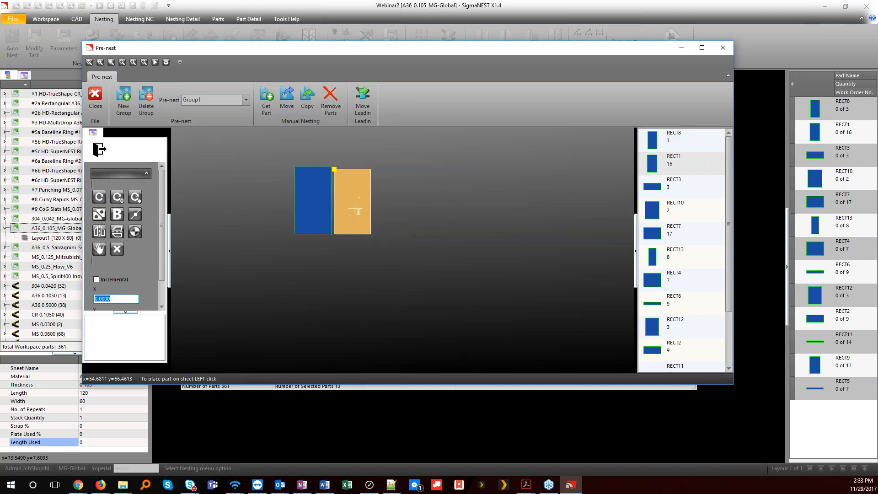
click(359, 206)
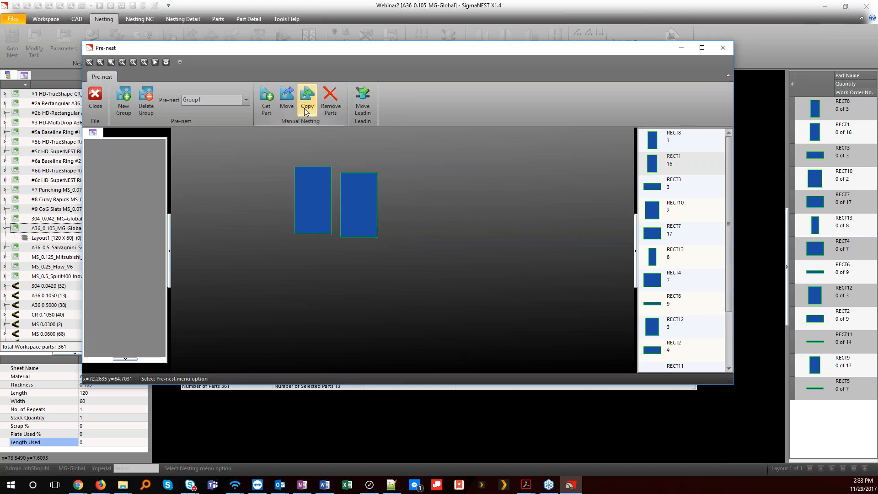
Step: Move RECT1 with bump enabled so it sits directly against the right edge of RECT8
click(306, 111)
click(354, 204)
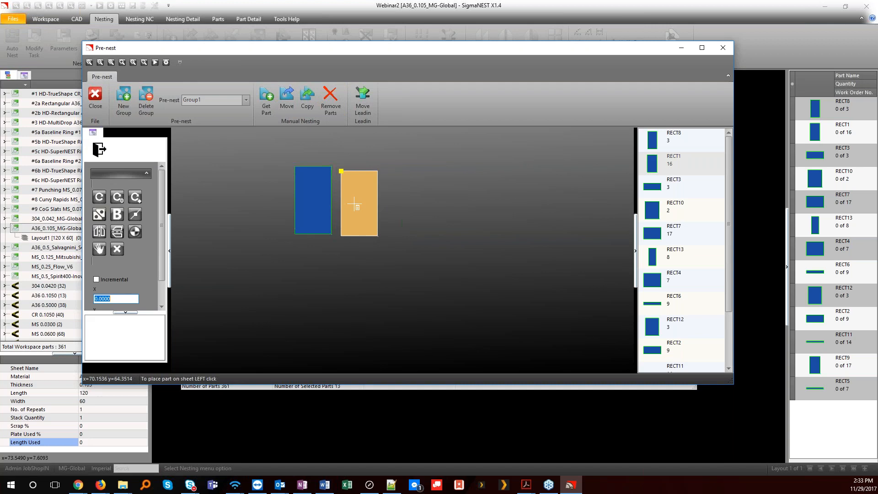
click(117, 214)
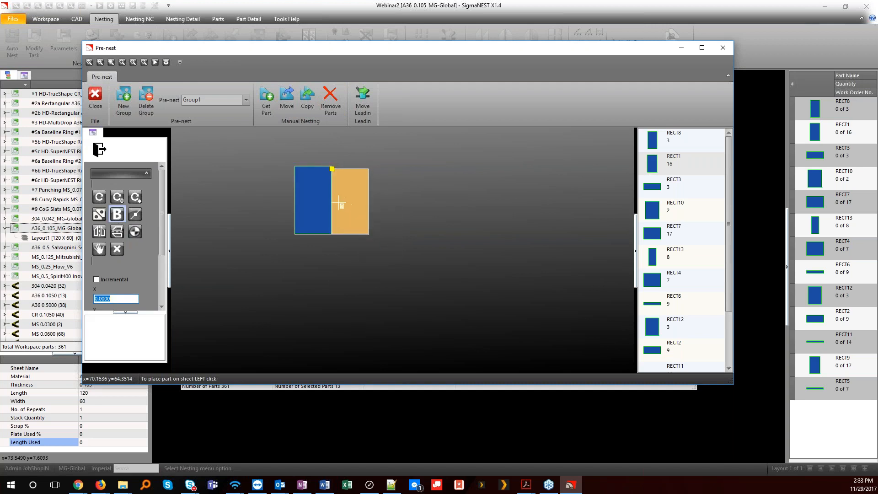
scroll(337, 203, up, 2)
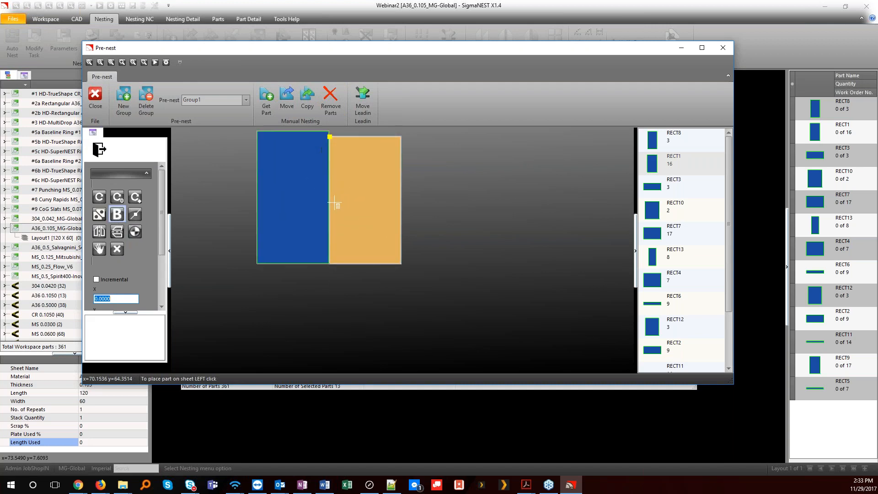
click(337, 202)
Step: Align the bottom edges of RECT8 and RECT1 using an align distance of 0
click(286, 97)
click(135, 190)
text(0)
key(Return)
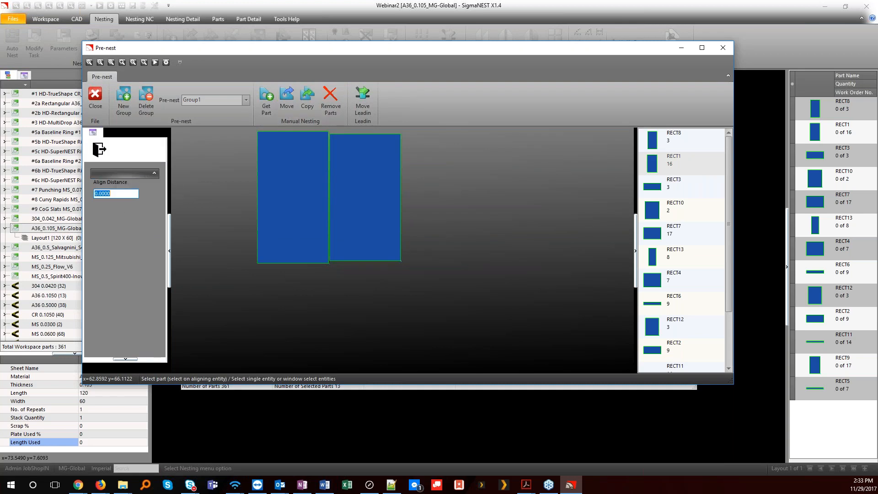
click(314, 263)
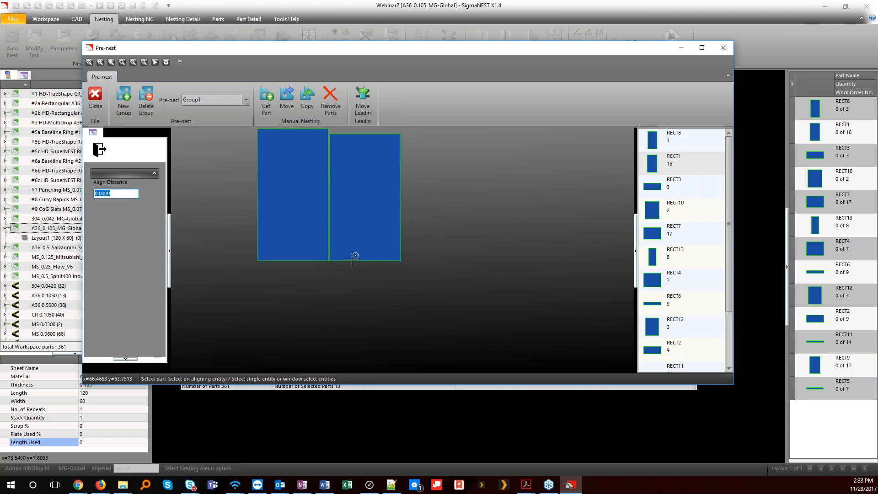
click(298, 263)
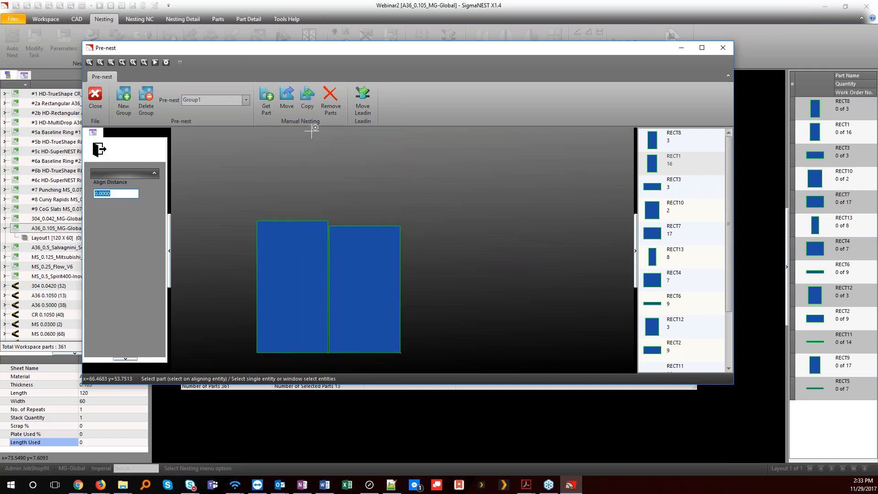
Step: Close the Pre-nest window and accept the task setup with the new part group
click(95, 101)
click(95, 101)
click(662, 367)
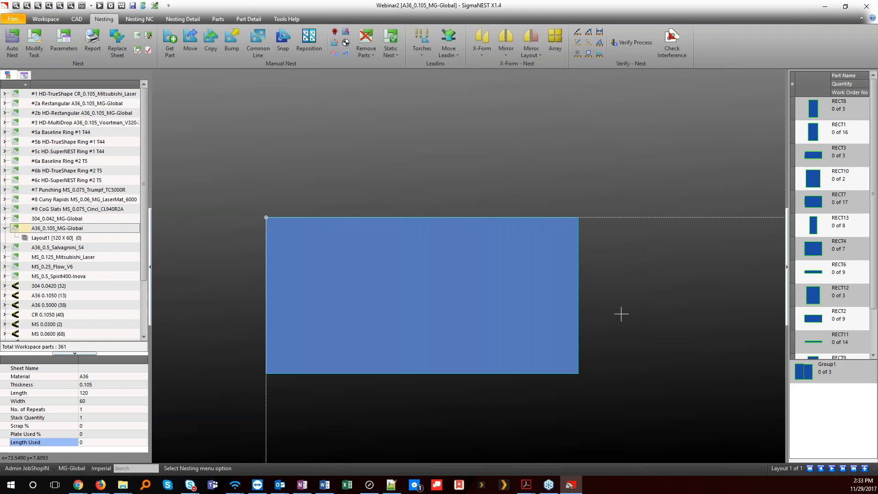
Step: Place two copies of the RECT8 and RECT1 group on the sheet with bump, stacked vertically along the left edge
click(830, 374)
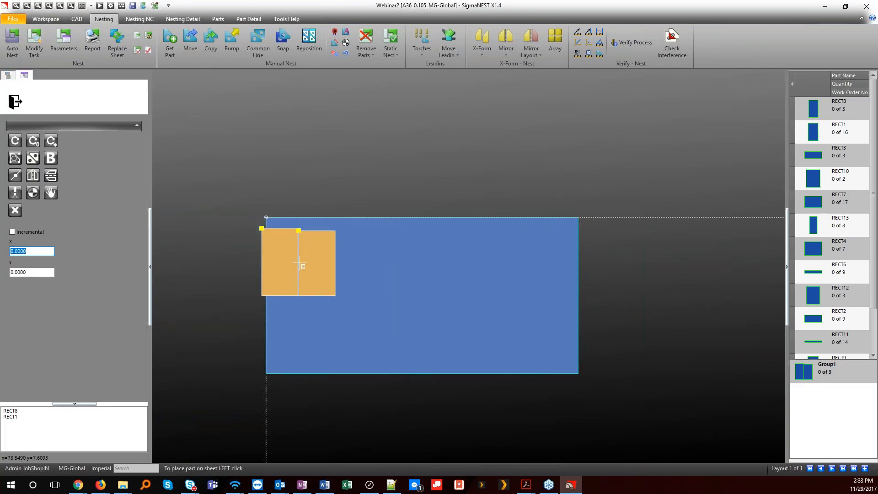
key(b)
click(292, 237)
click(291, 329)
key(Escape)
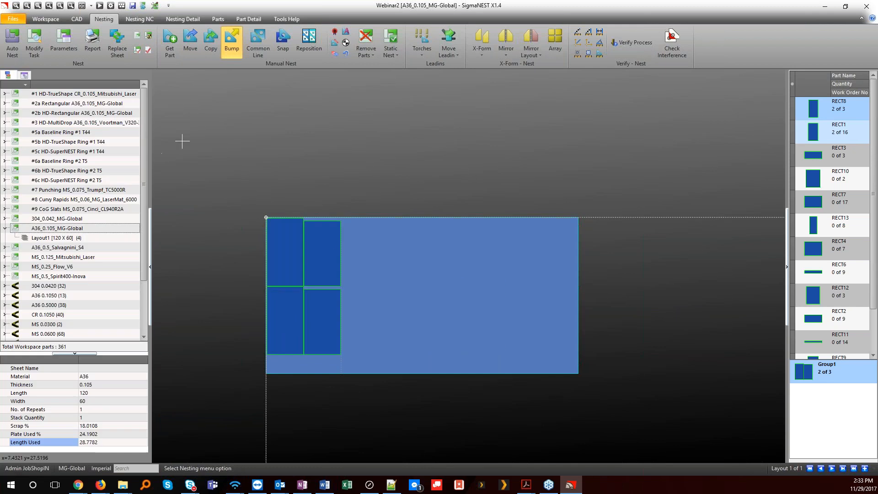
Step: Open the part parameters of RECT3 and add Part Name as auto text
right_click(826, 156)
click(760, 164)
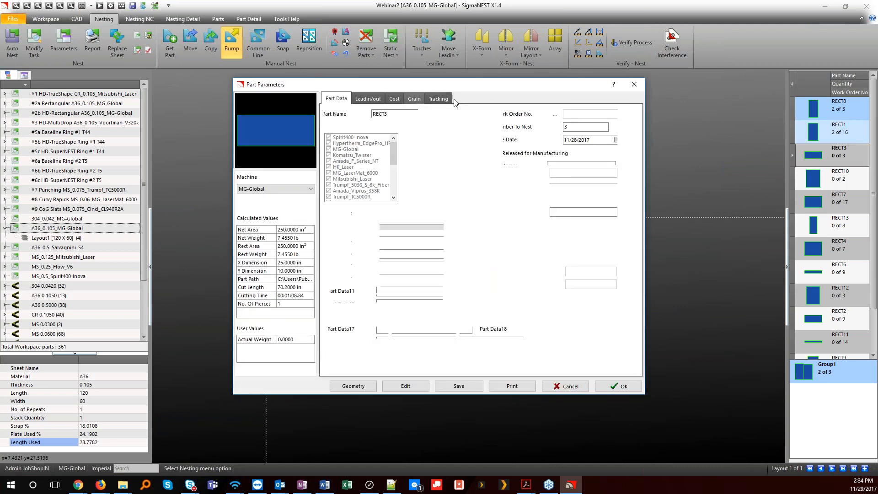
click(540, 114)
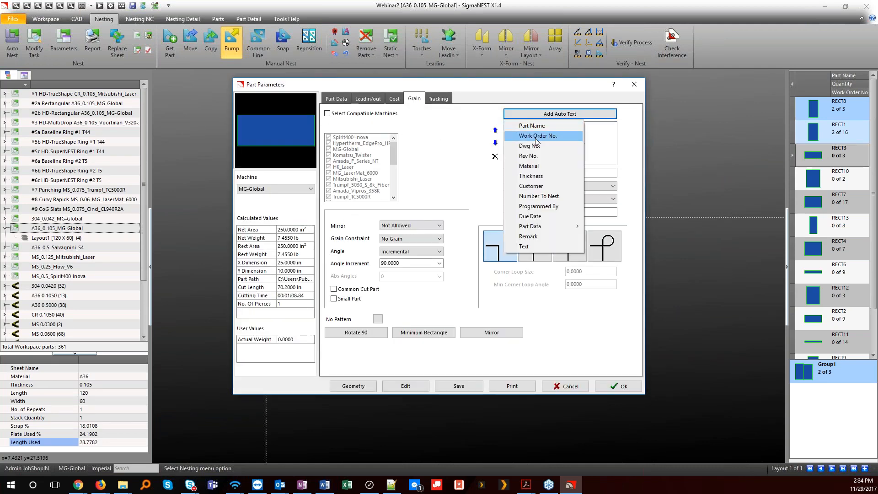
click(531, 125)
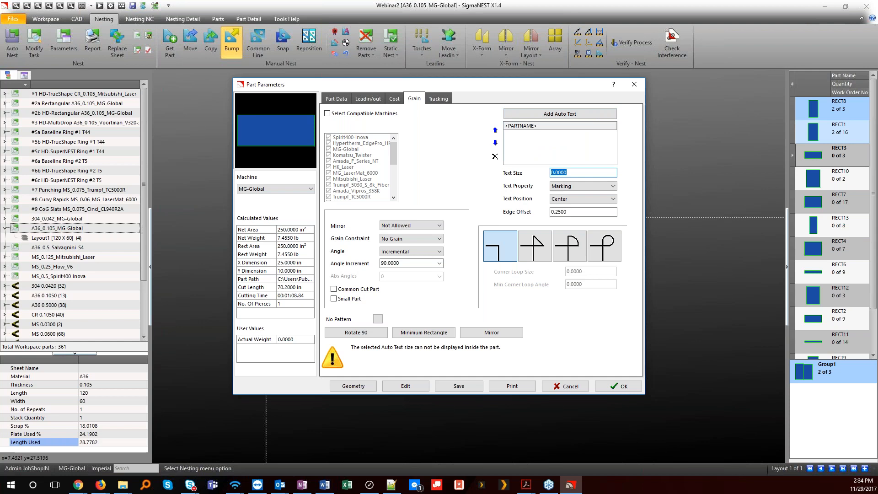
Step: Set RECT3's auto text size to 1 and its text property to No Cut, and accept the part parameters
text(0.5)
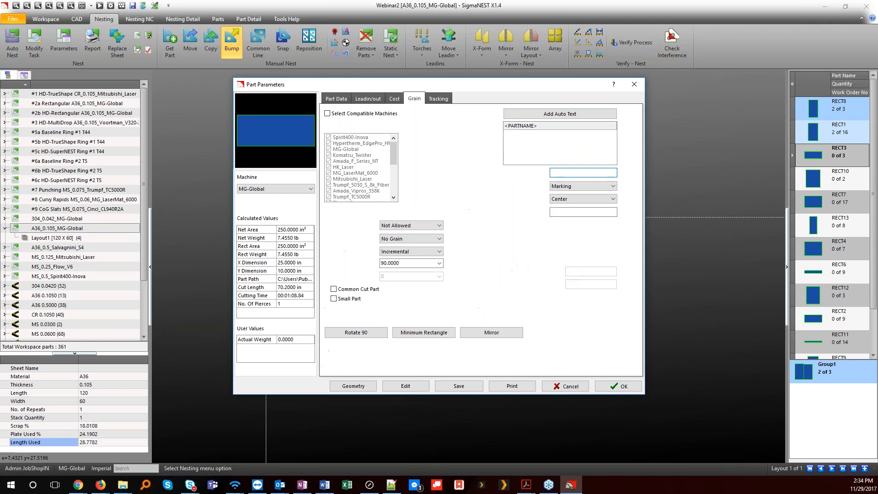
key(Tab)
double_click(558, 173)
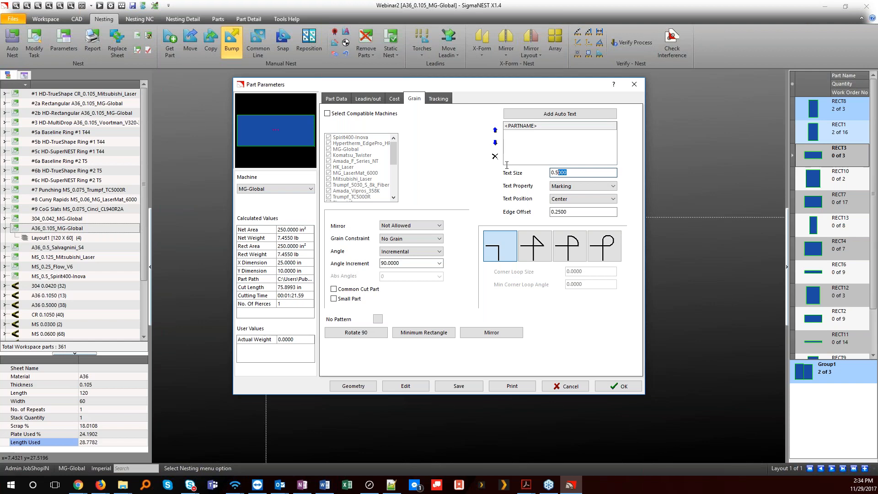
text(1)
key(Tab)
click(608, 186)
click(583, 201)
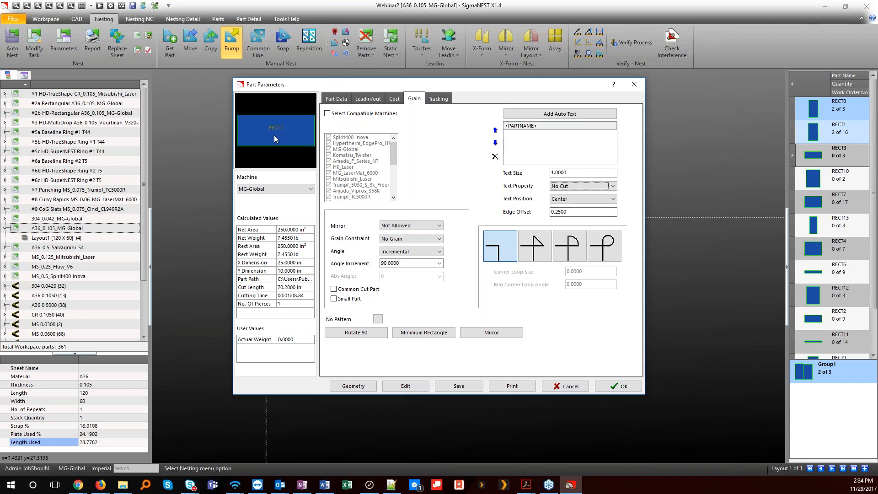
click(622, 386)
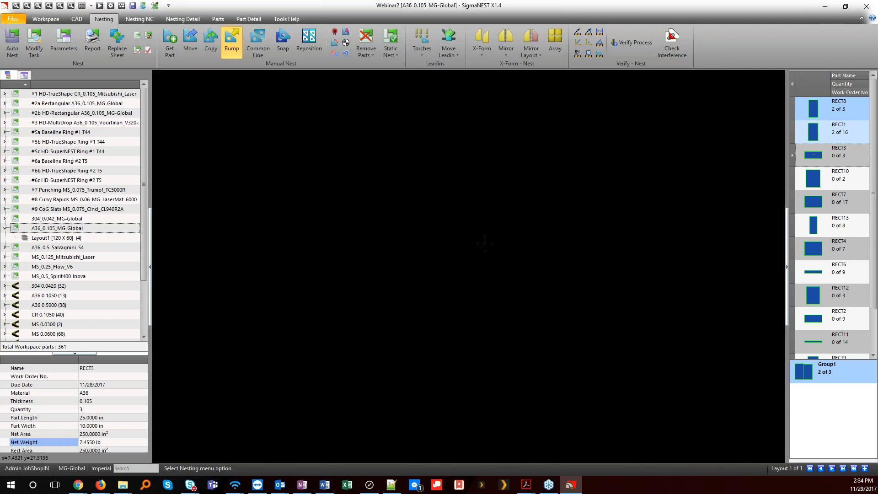
Step: Place three RECT3 parts on the sheet, stacked from the top edge directly to the right of the grouped parts
double_click(828, 168)
click(367, 213)
click(361, 238)
click(356, 253)
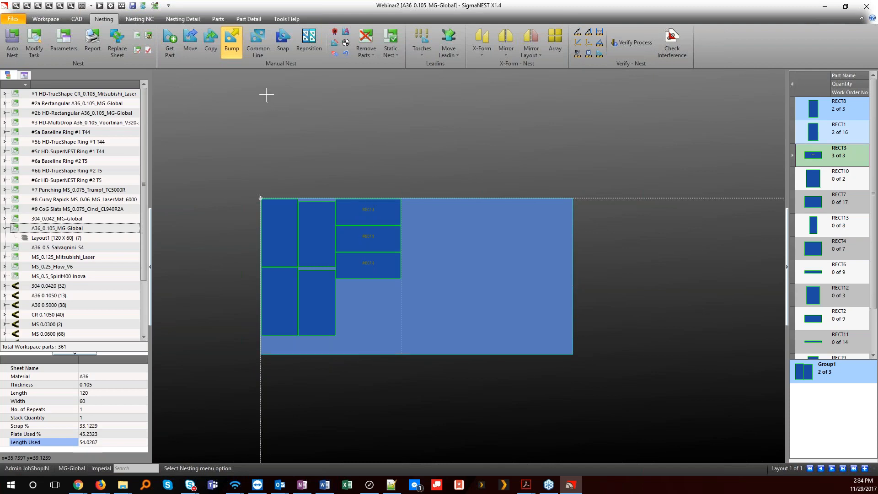
Step: Preview the Layout Detail report for the current sheet and close the preview
click(188, 19)
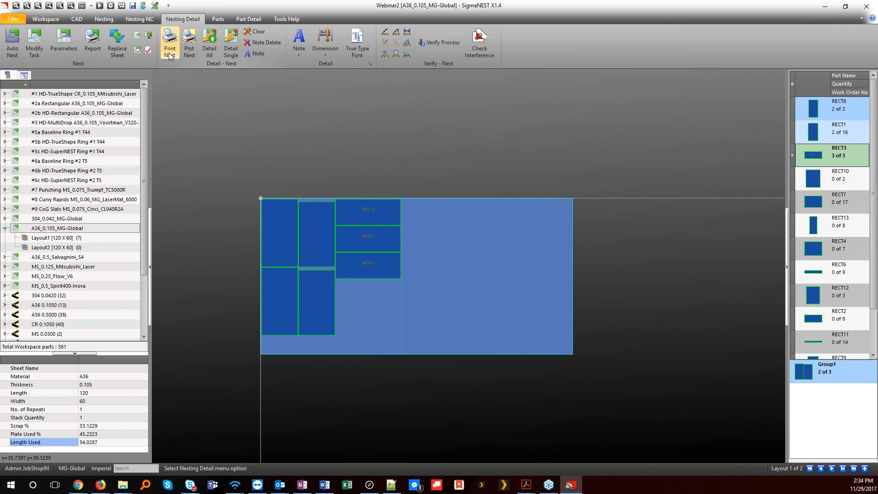
click(170, 52)
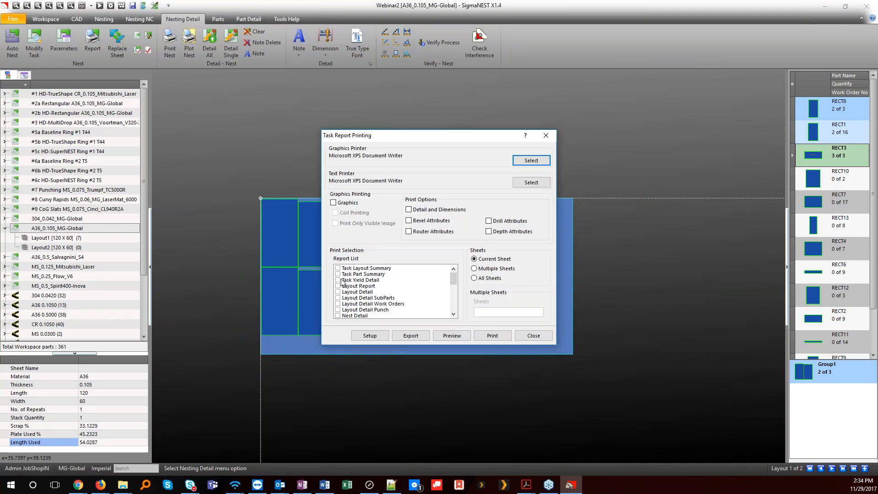
click(338, 292)
scroll(396, 291, down, 10)
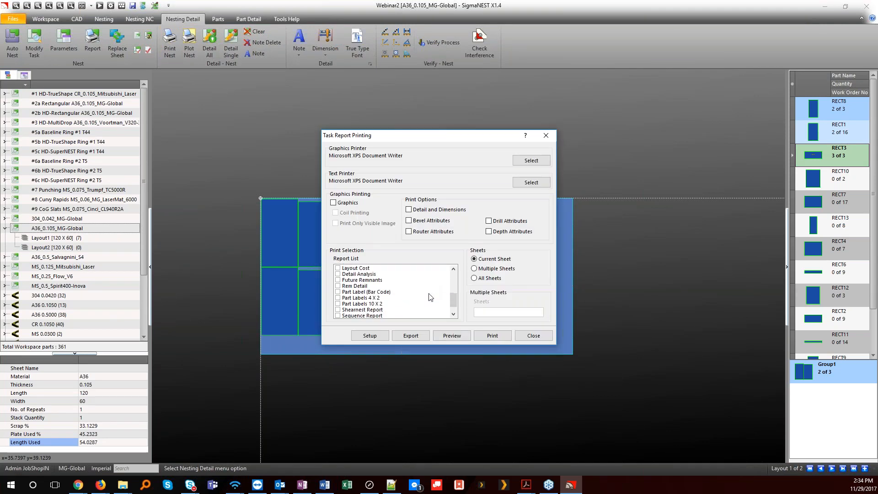
click(439, 336)
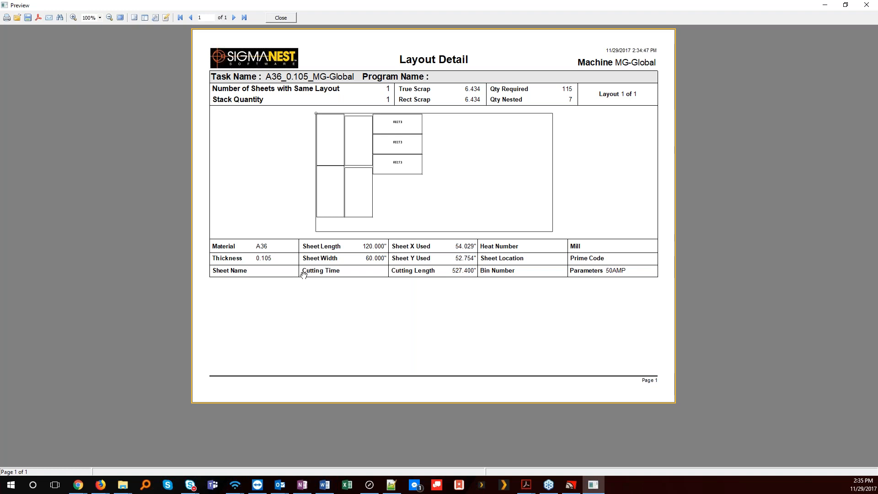
click(295, 18)
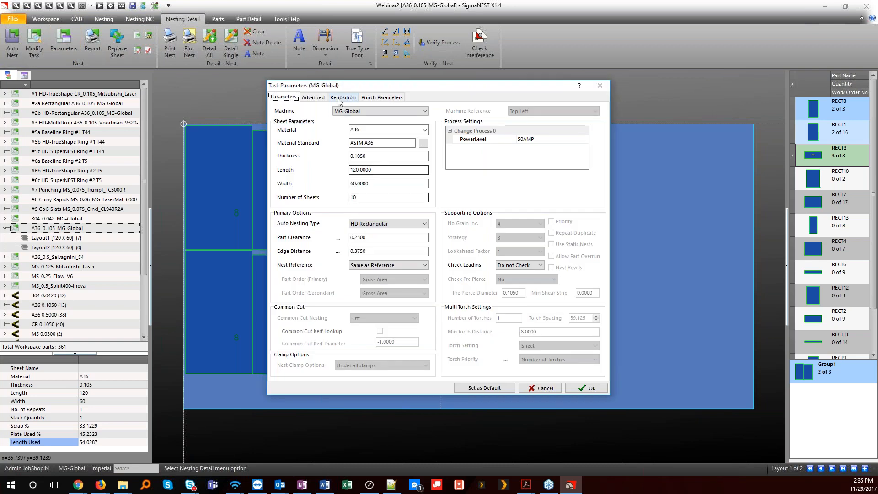
Step: Change the MG-Global task's auto nesting type, set Small Part Dimensions to 3 and accept the task parameters
click(313, 96)
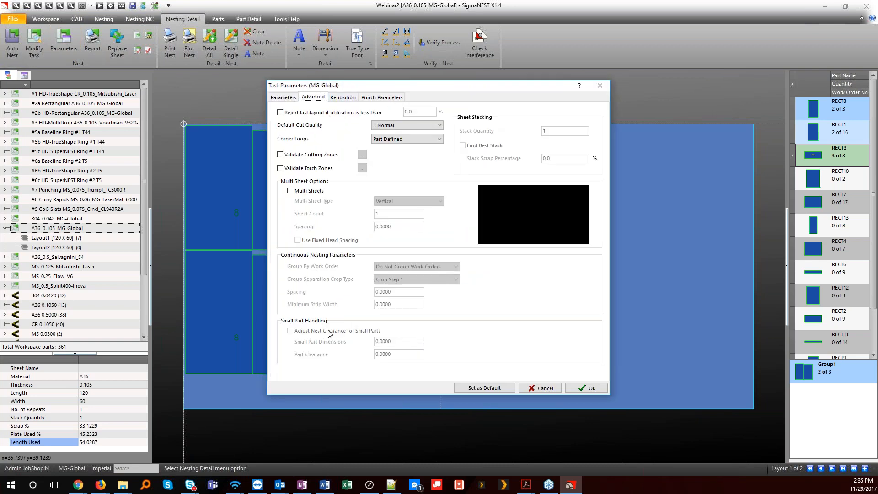
click(282, 97)
click(424, 223)
click(376, 298)
click(313, 97)
click(405, 342)
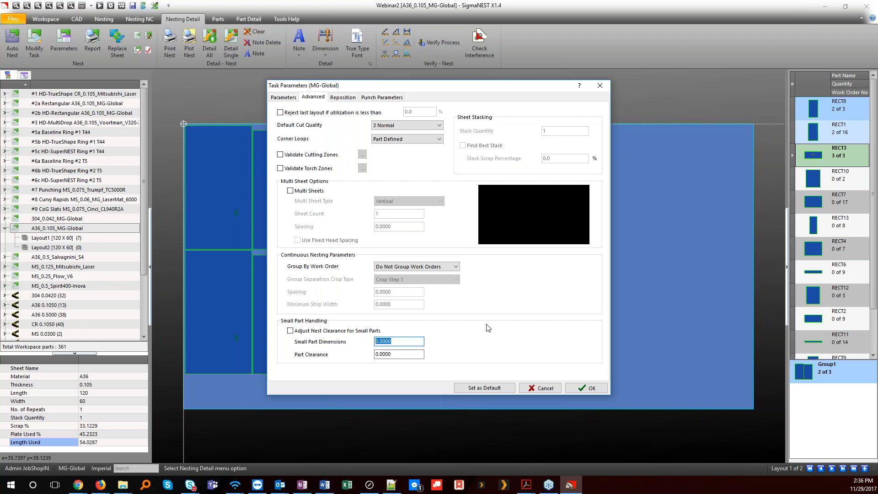
text(3)
key(Tab)
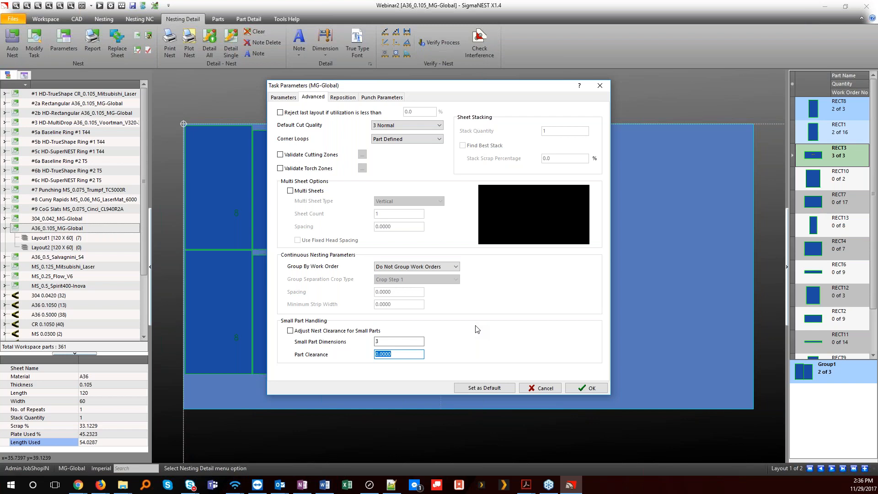
click(586, 388)
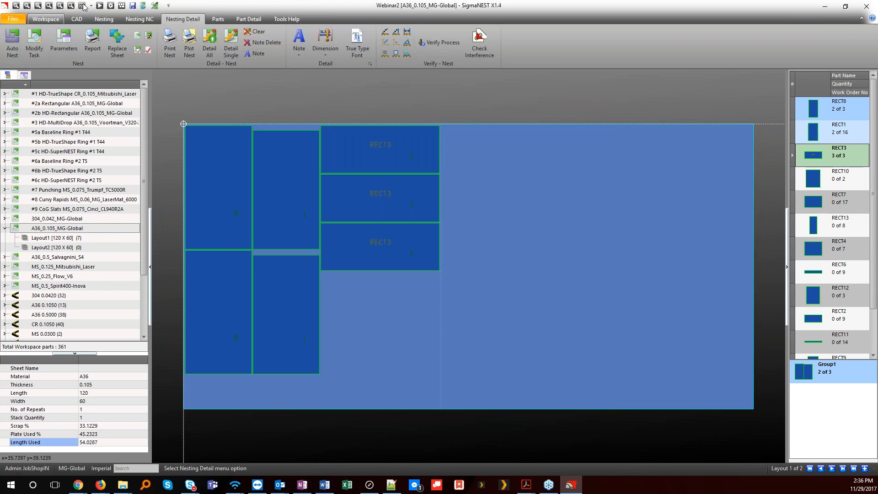
Step: Open the ribbon customization and add the Clear command to the Edit NC group of Nesting NC
click(139, 19)
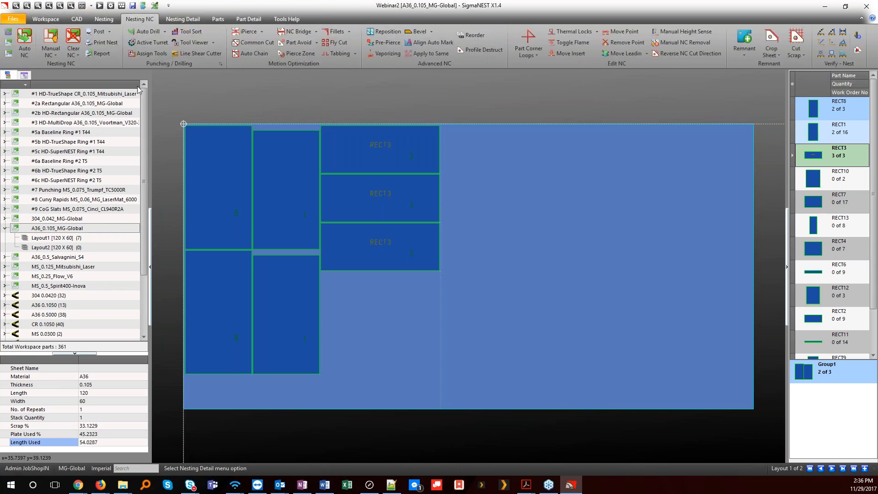
right_click(142, 43)
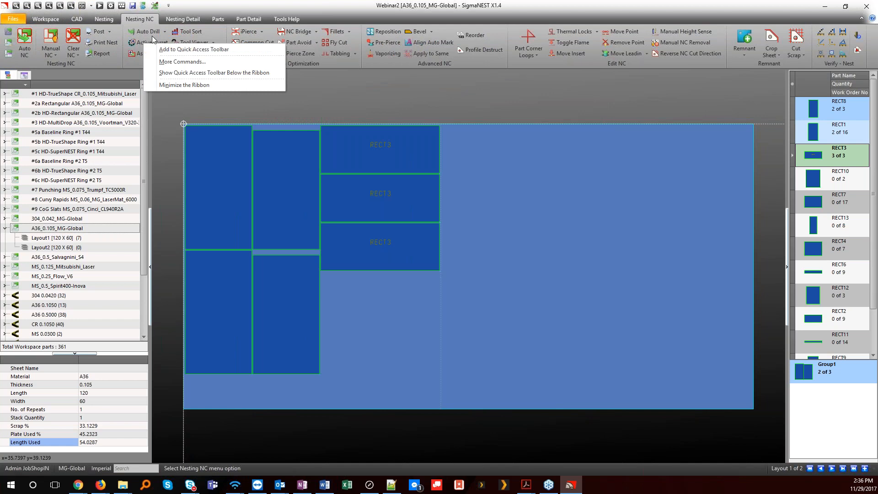
click(170, 63)
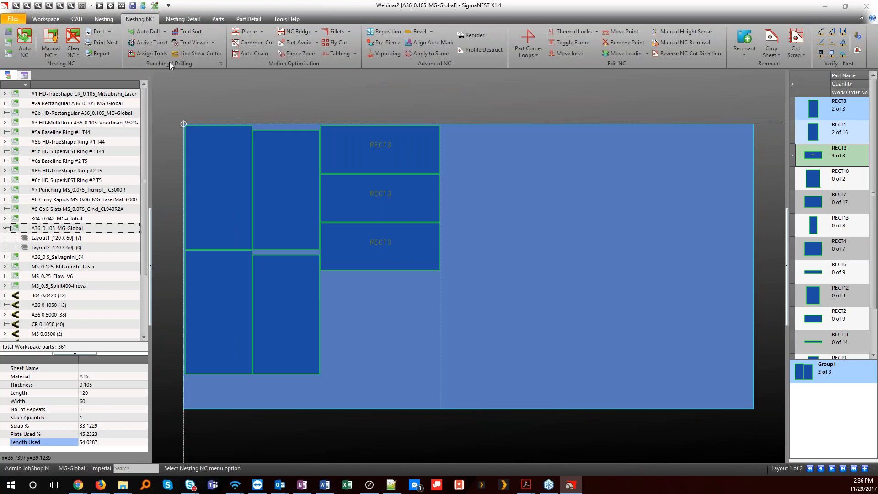
mouse_move(408, 155)
mouse_down()
mouse_move(406, 239)
mouse_move(406, 144)
mouse_up()
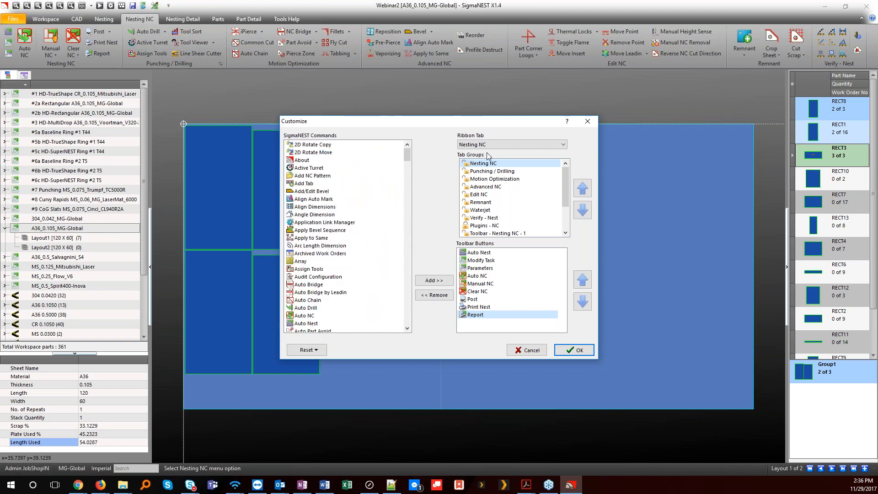
click(561, 144)
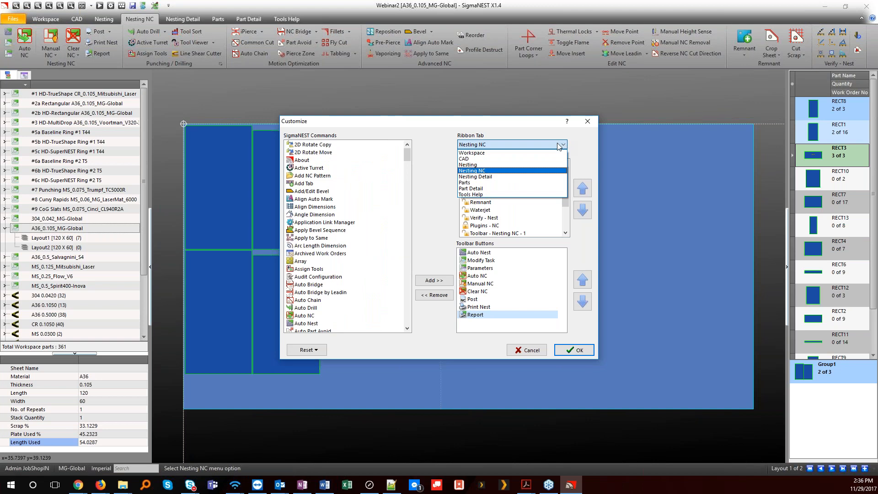
click(564, 145)
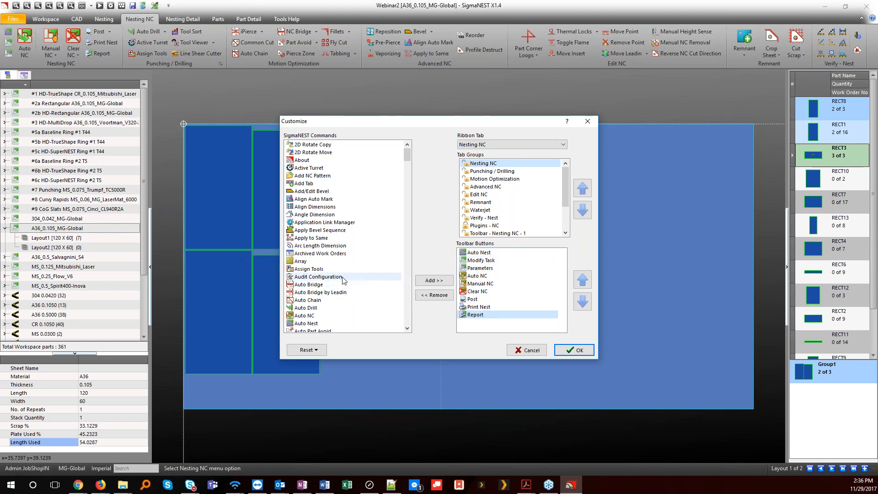
drag(409, 152, 409, 174)
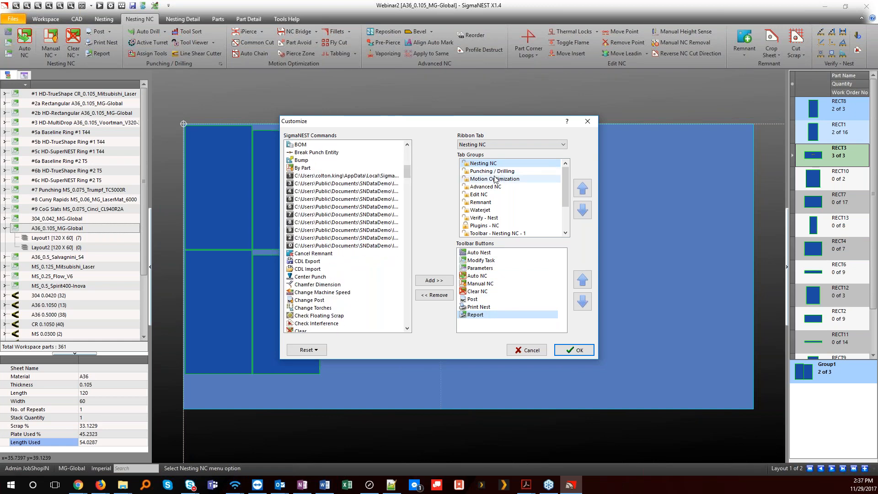
click(480, 195)
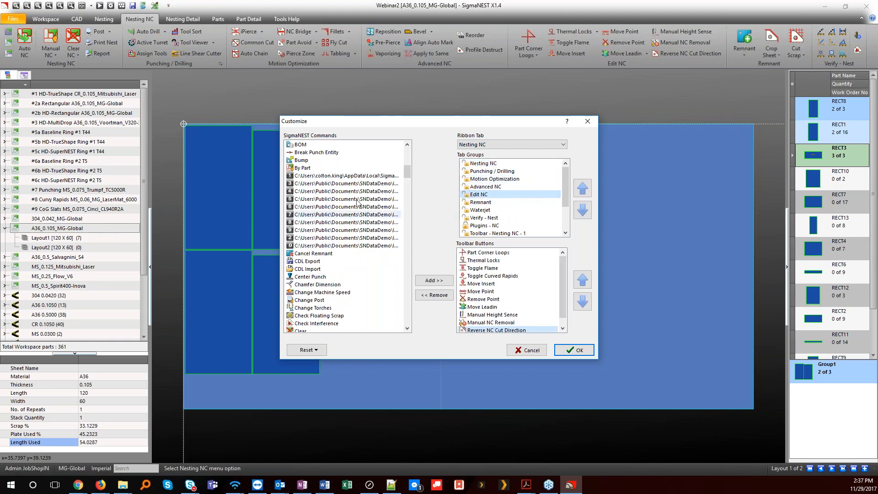
drag(406, 176, 406, 184)
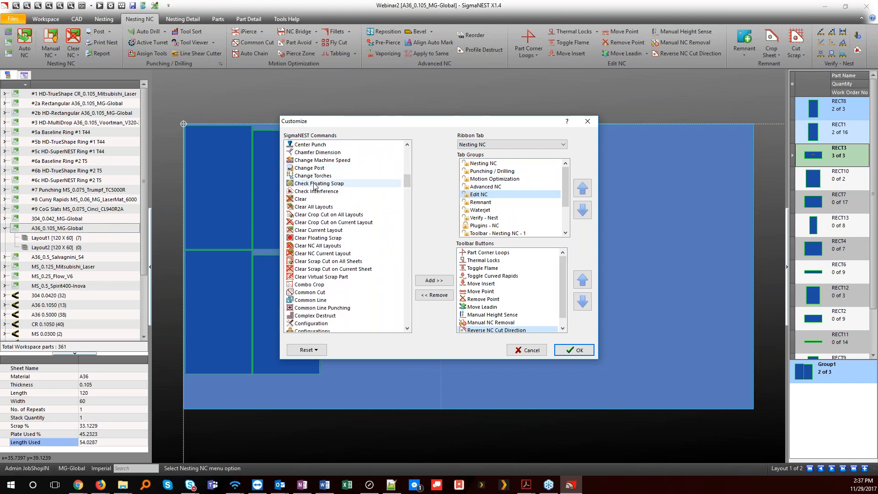
click(311, 199)
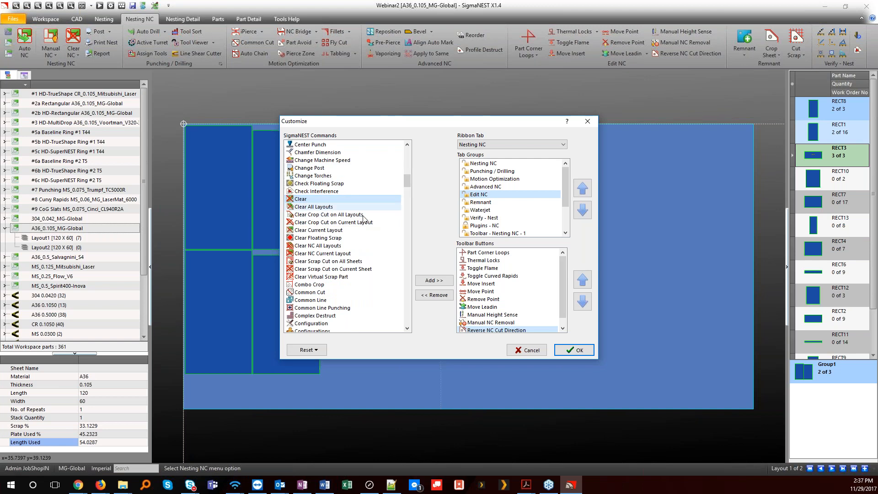
click(434, 280)
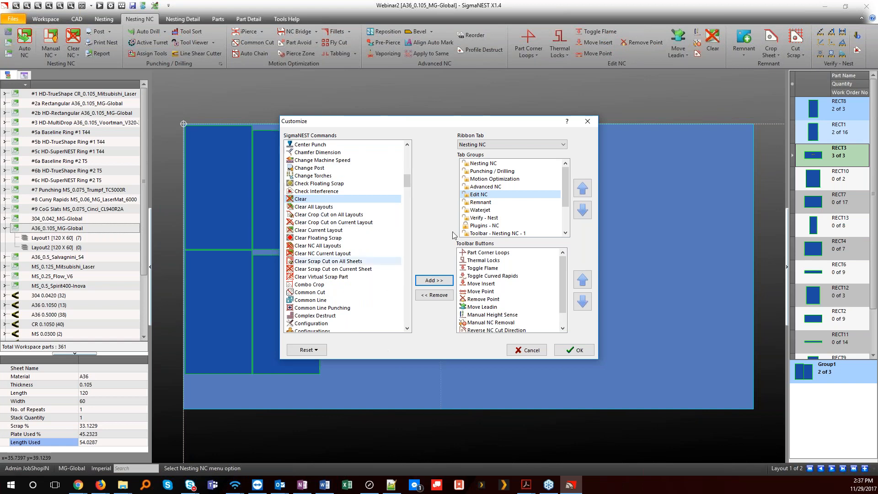
Step: Rename the Workspace ribbon's group Toolbar - Workspace - 2 to Custom 2
drag(567, 196, 566, 218)
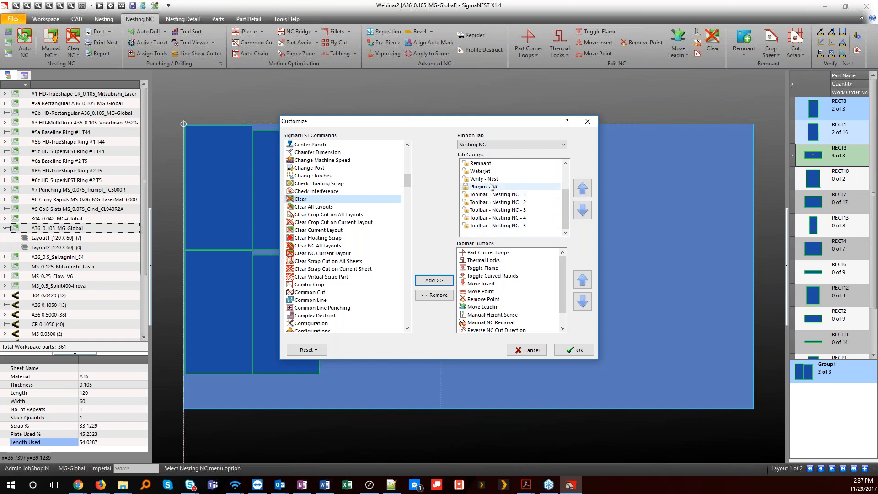
click(493, 144)
click(473, 152)
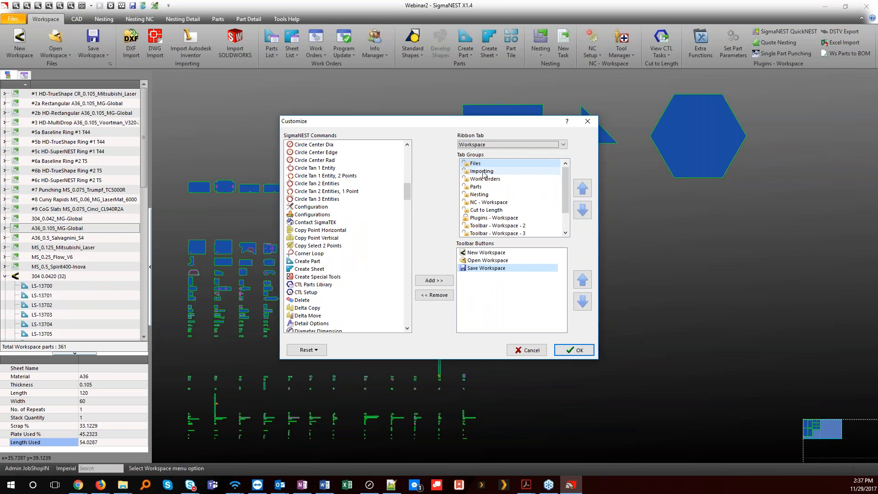
click(480, 171)
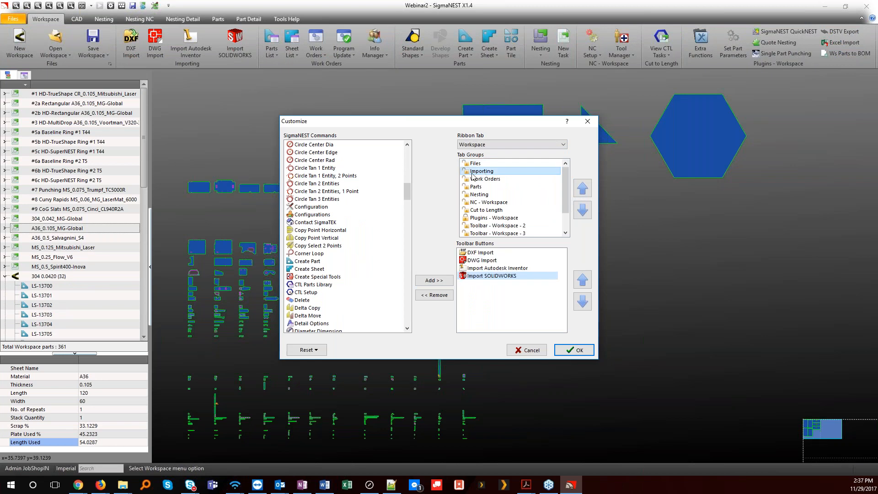
right_click(494, 225)
click(522, 231)
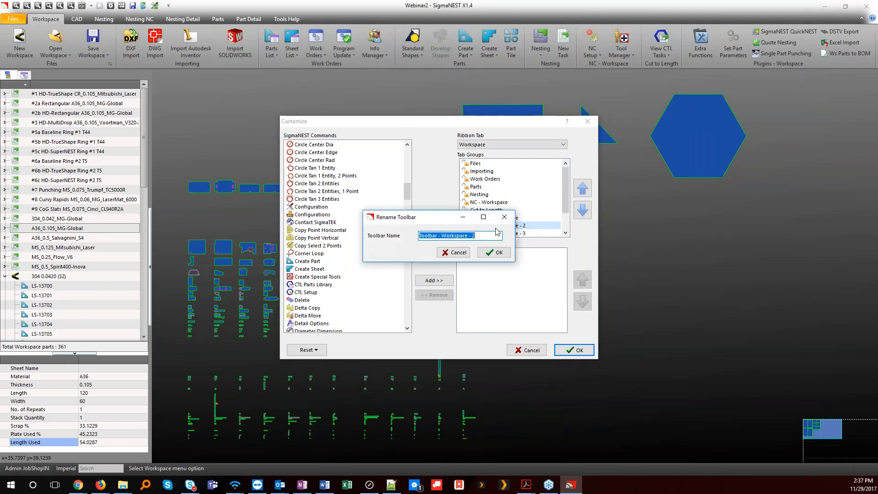
text(Custom)
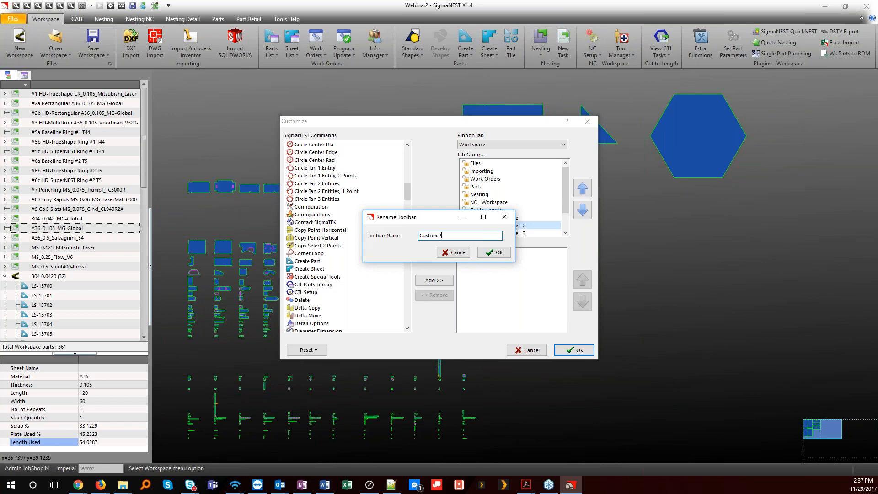
click(495, 253)
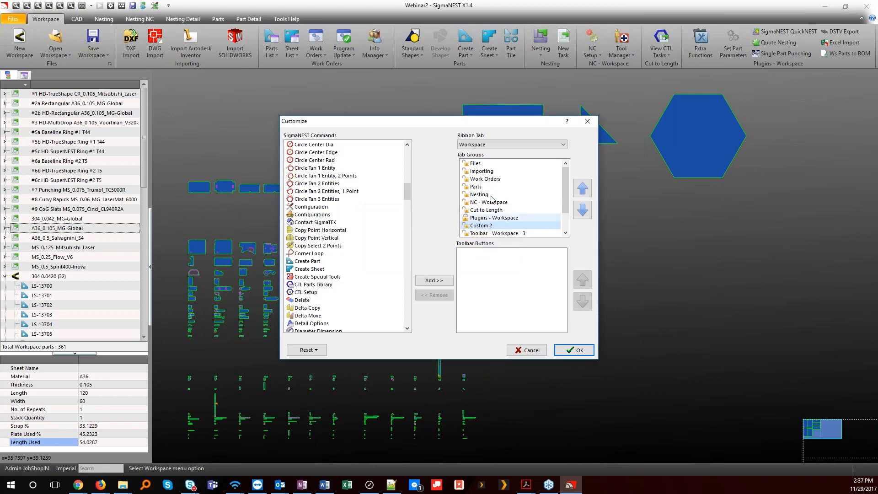
Step: Add the Import Creo command to the Workspace ribbon's Importing group and accept the customization
click(487, 172)
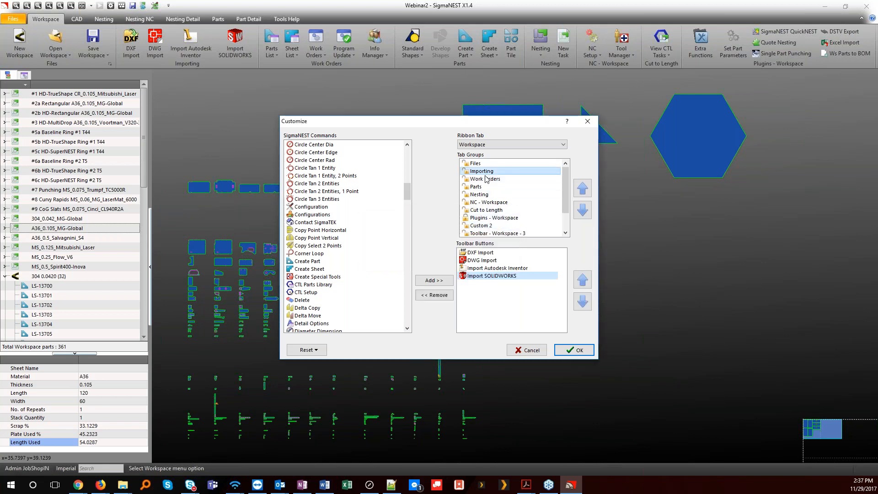
drag(404, 191, 406, 228)
click(315, 269)
click(433, 280)
click(578, 350)
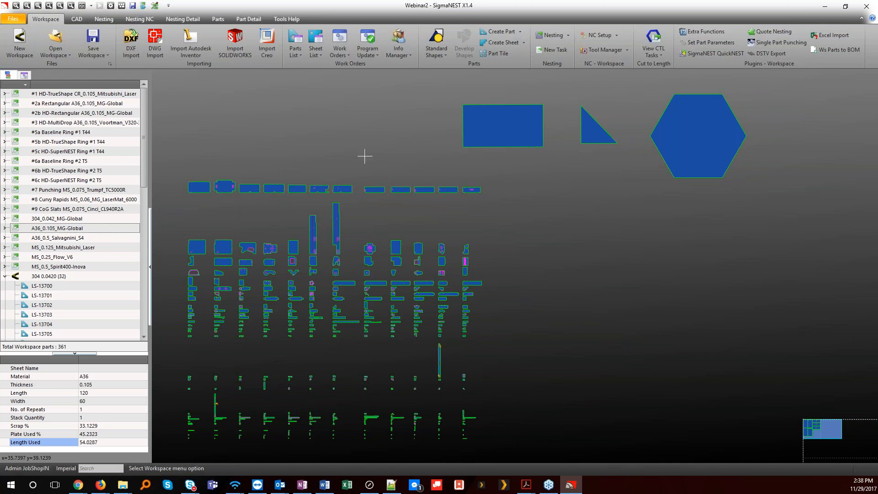
Step: Open the MS_0.125_Mitsubishi_Laser task and examine its advanced sheet stacking and small part handling parameters with another auto nesting type, without saving
double_click(69, 237)
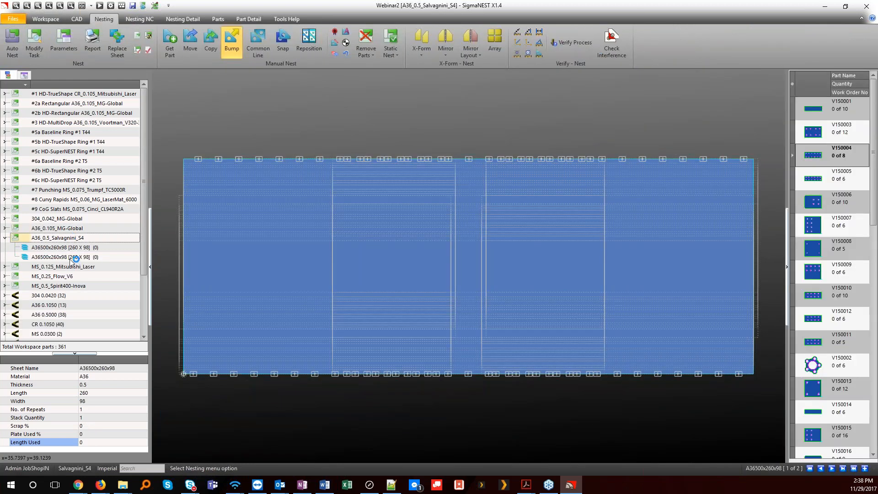
double_click(64, 248)
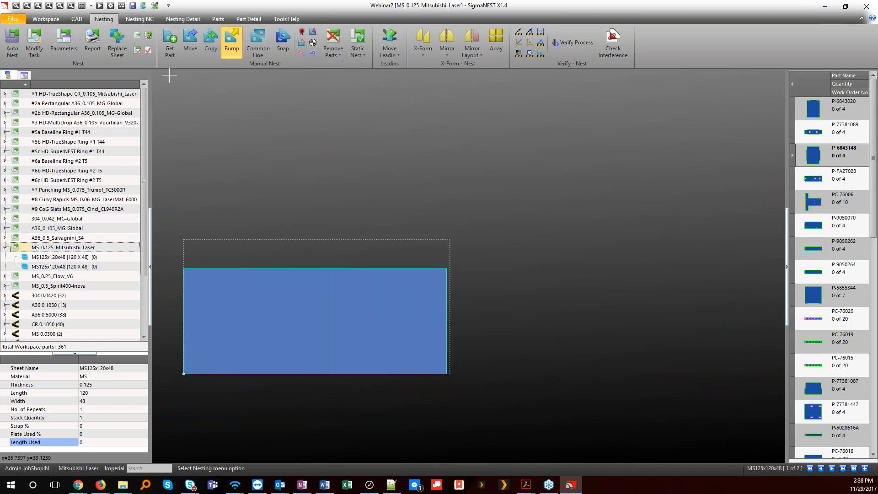
click(64, 47)
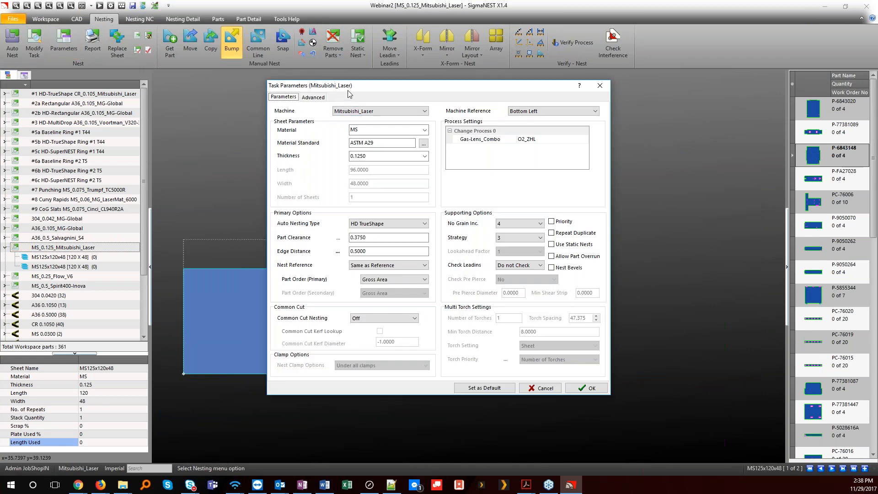
click(311, 96)
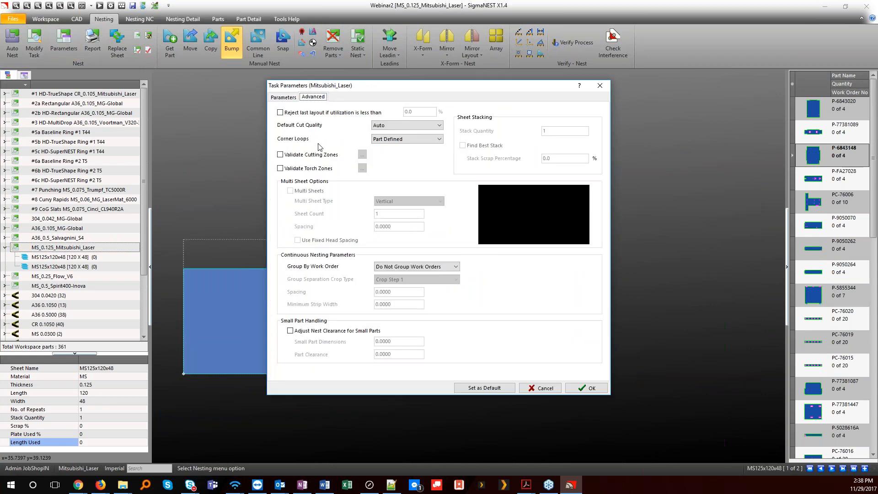
click(287, 98)
click(366, 233)
click(314, 97)
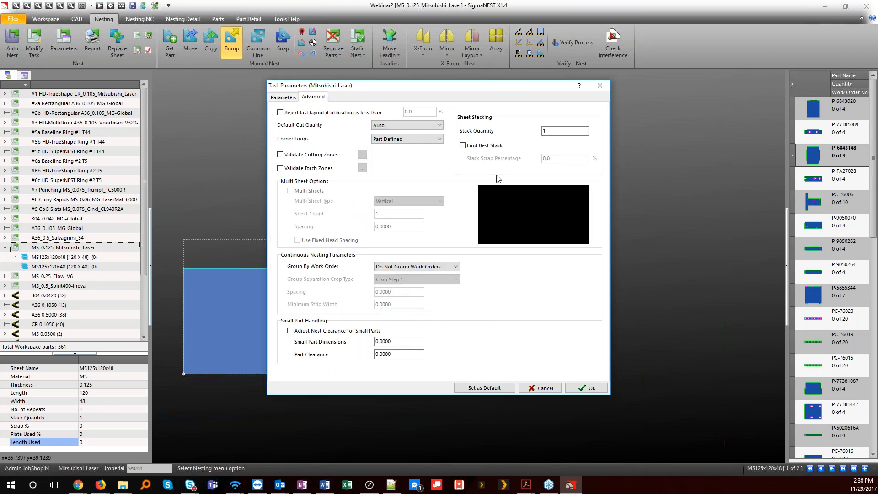
click(599, 86)
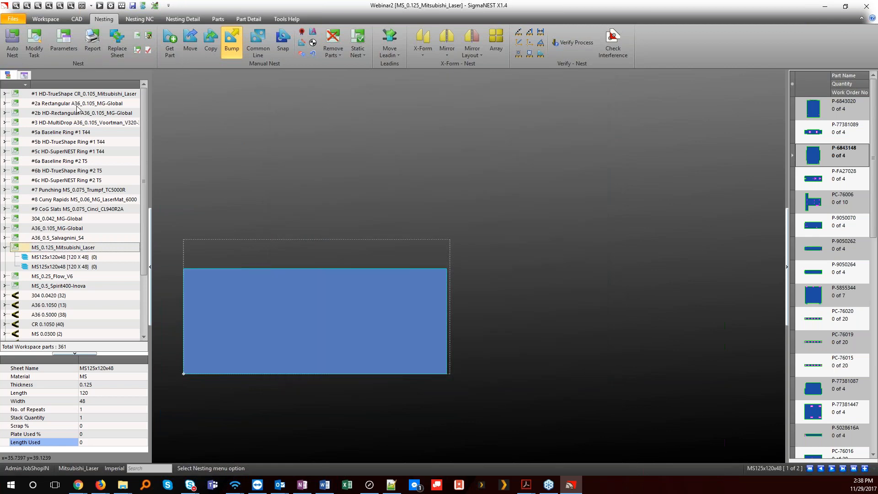
Step: Open the MS_0.125_Mitsubishi_Laser task for modification and select the 120 x 48 sheet among its chosen sheets
click(35, 50)
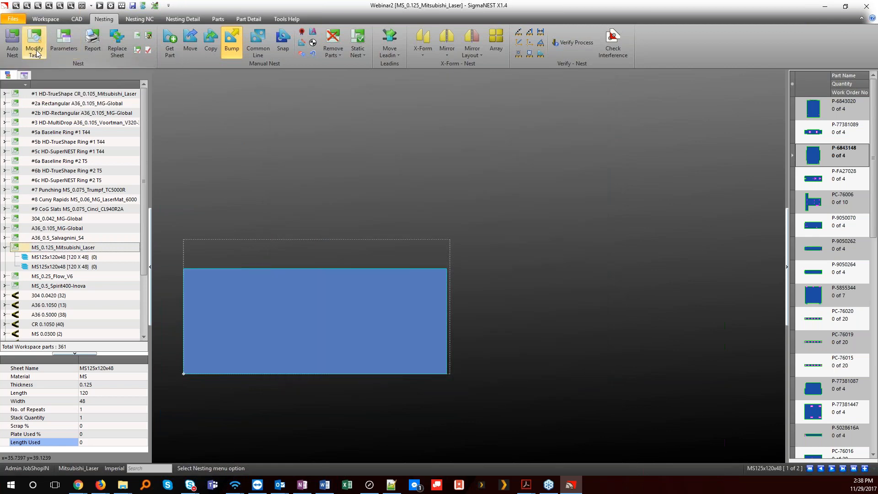
click(238, 102)
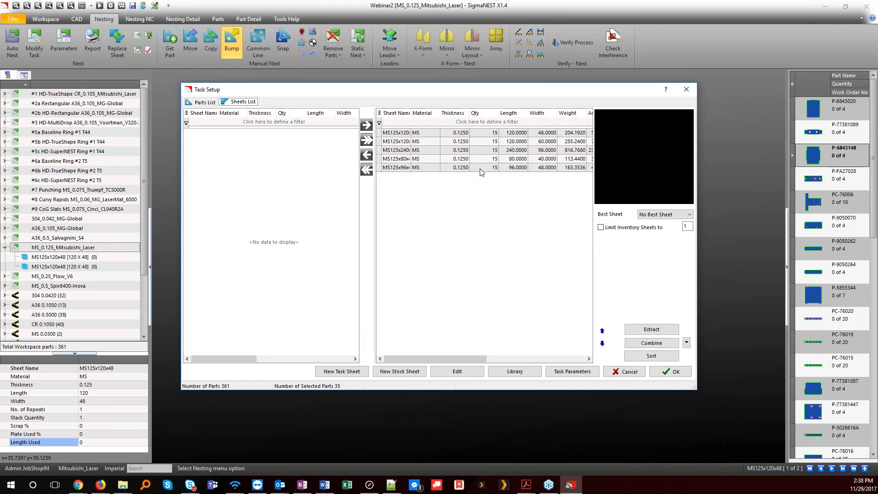
click(490, 133)
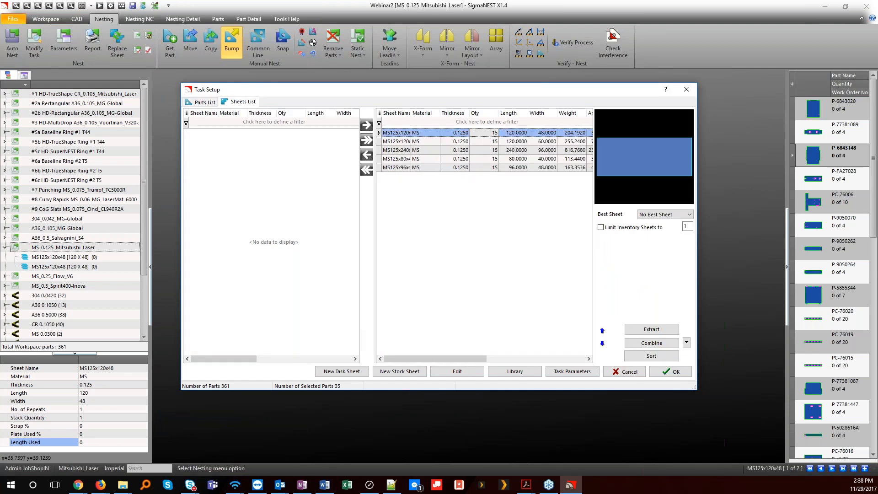
Step: Try combining the 120 x 48 sheets into a two-sheet layout with a sheet clearance of 1, and discard the combination
click(651, 344)
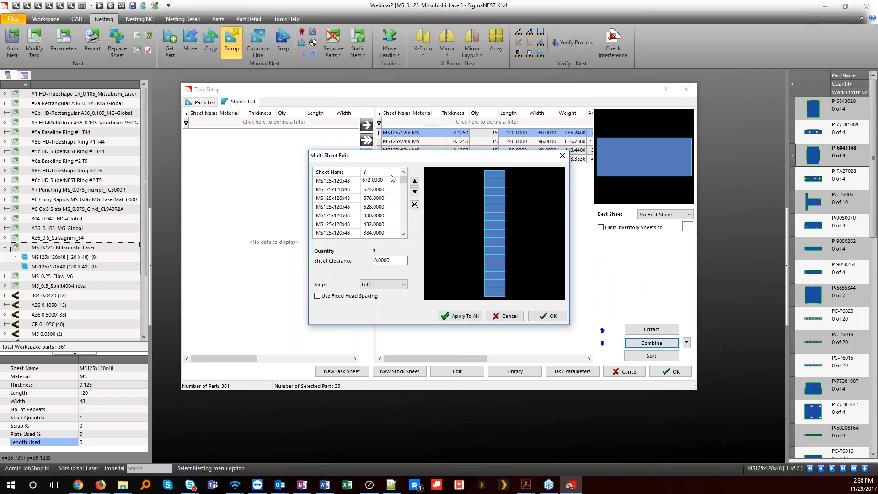
click(414, 205)
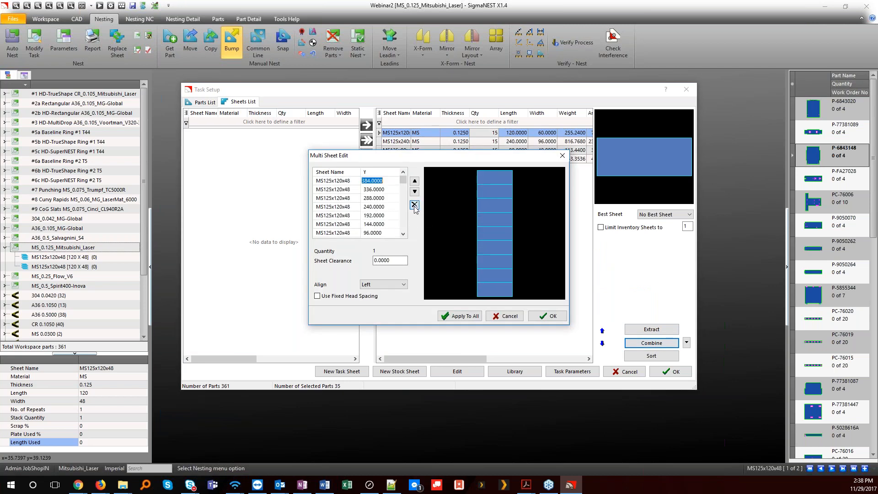
click(414, 206)
click(414, 206)
click(414, 206)
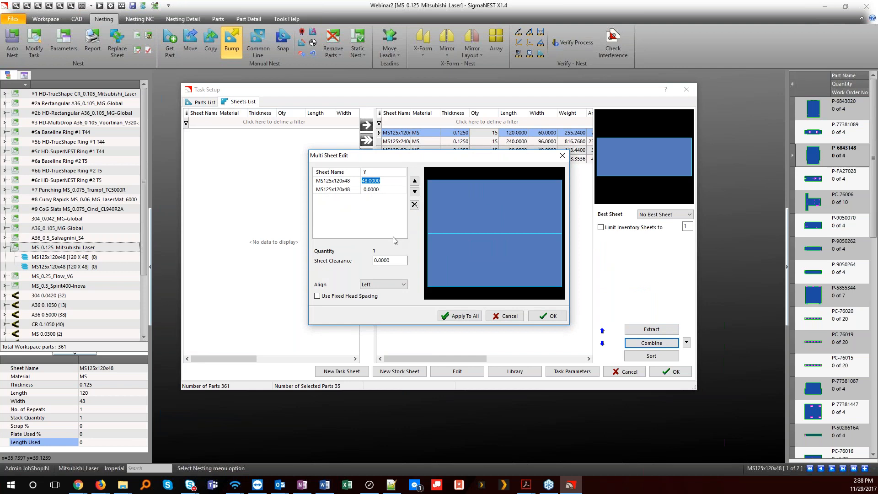
click(394, 259)
text(1)
key(Return)
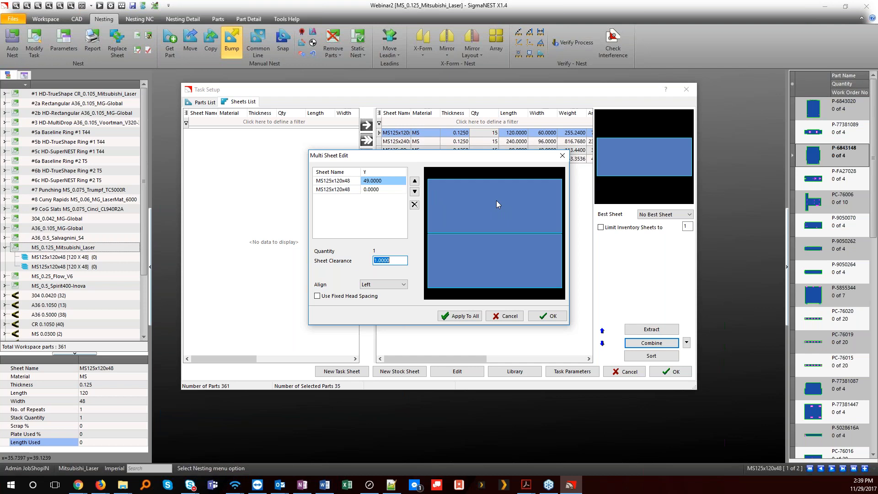
click(505, 316)
Step: Open the task parameters, check the Nest Reference choices and set the nesting Strategy to 1
click(574, 371)
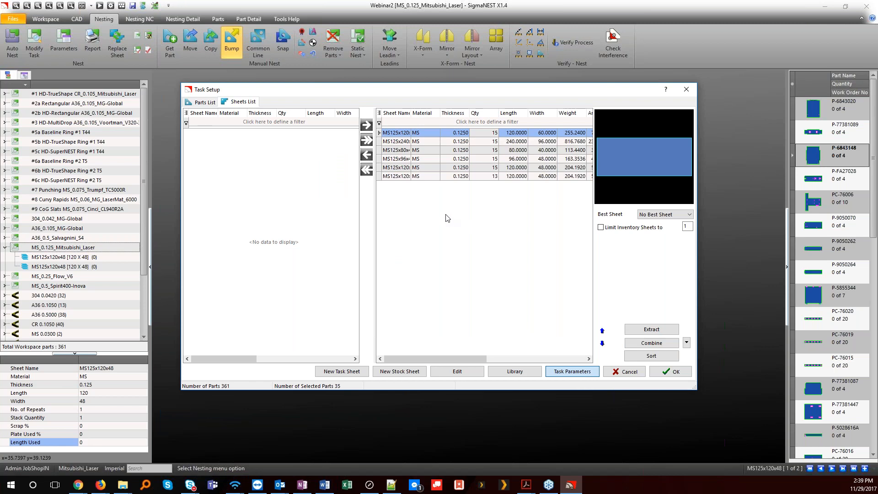
click(404, 265)
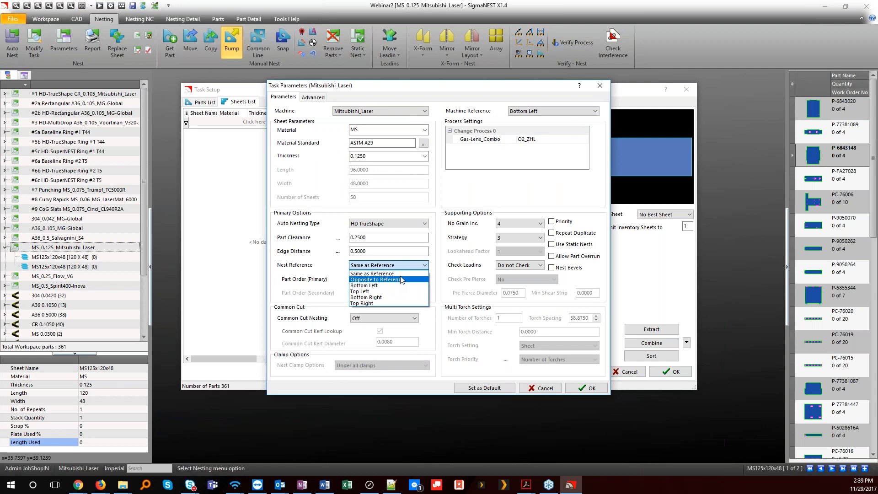
click(411, 264)
click(542, 238)
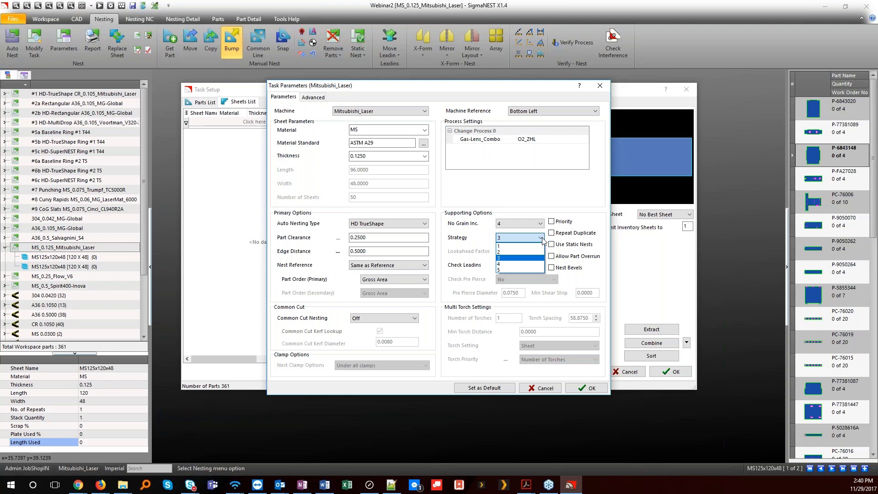
click(507, 246)
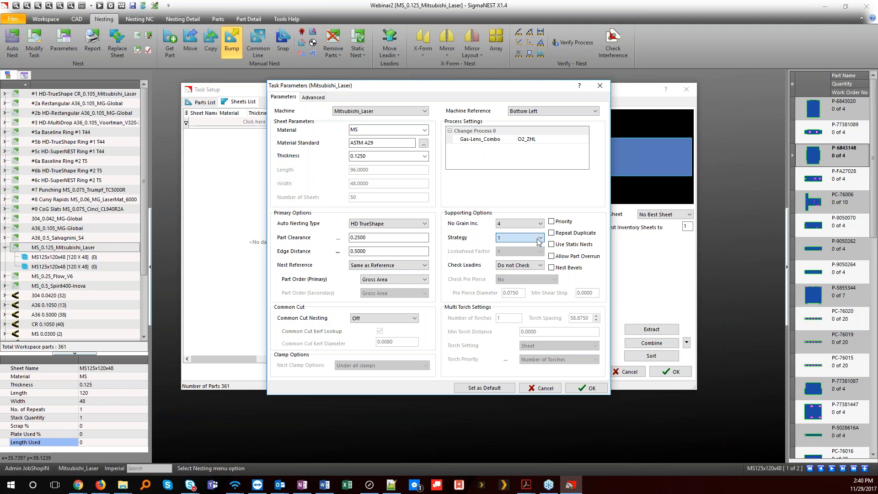
Step: Uncover the sheet preview behind the task parameters and try Strategy 5
drag(537, 87, 466, 89)
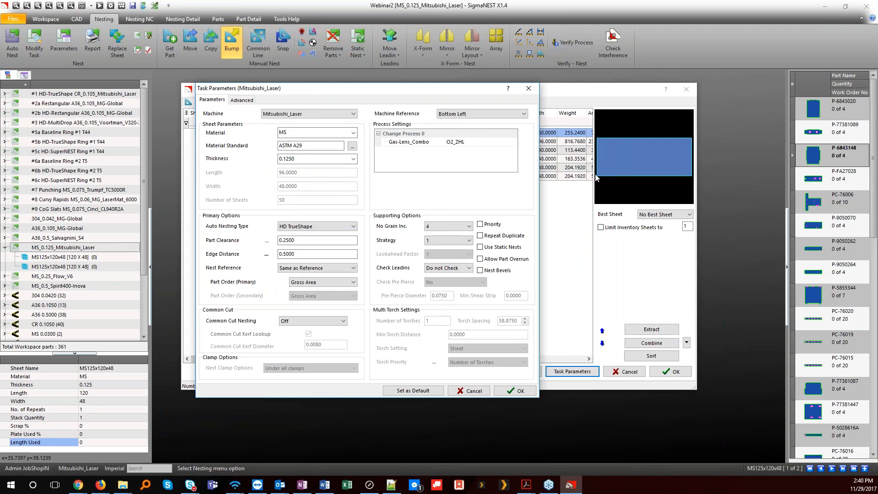
click(451, 240)
click(441, 276)
Step: Set the Nest Reference to Top Right and the Strategy to 1 in the task parameters
click(319, 269)
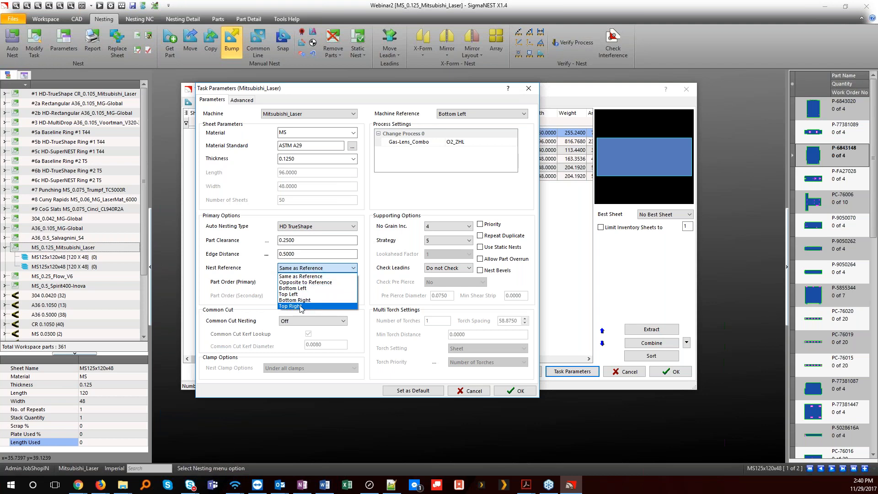
click(300, 306)
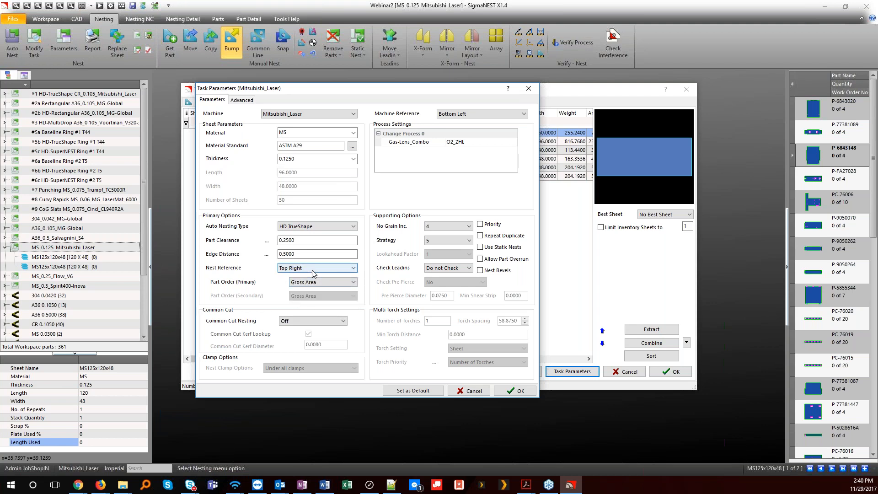
click(468, 240)
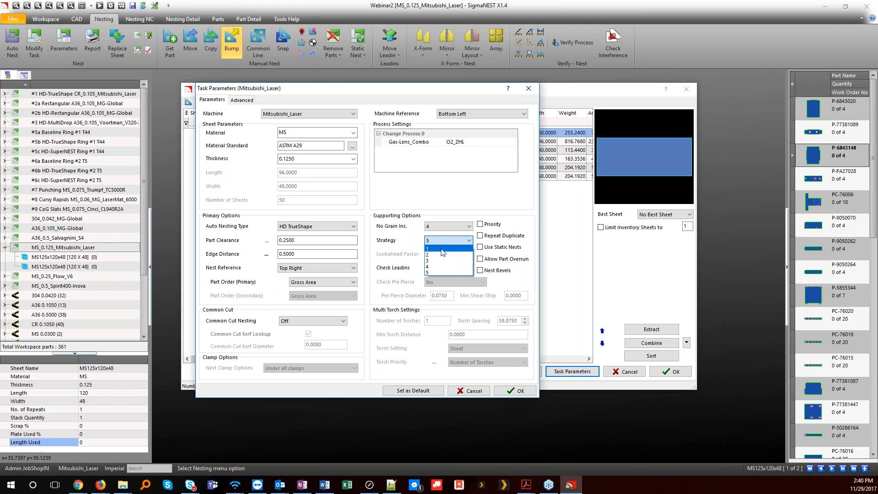
click(440, 251)
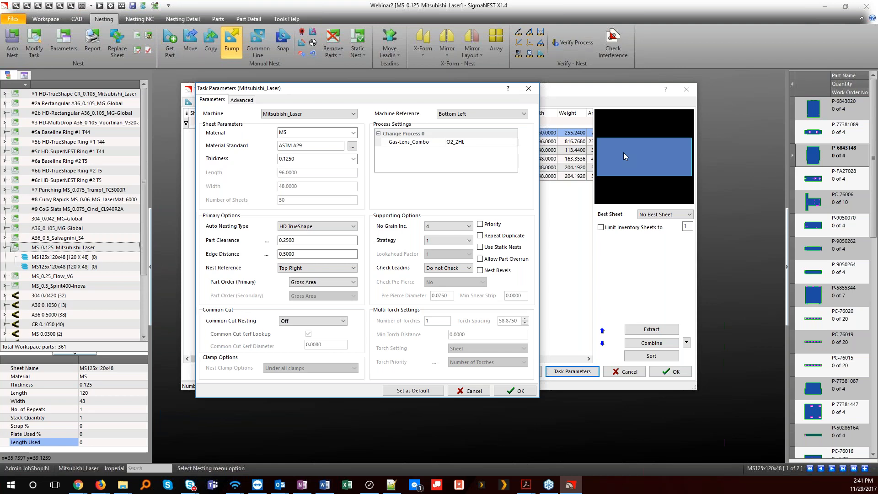
Step: Check the per-side edge distances, set the overall Edge Distance to 8, and accept the task parameters and task setup
click(266, 254)
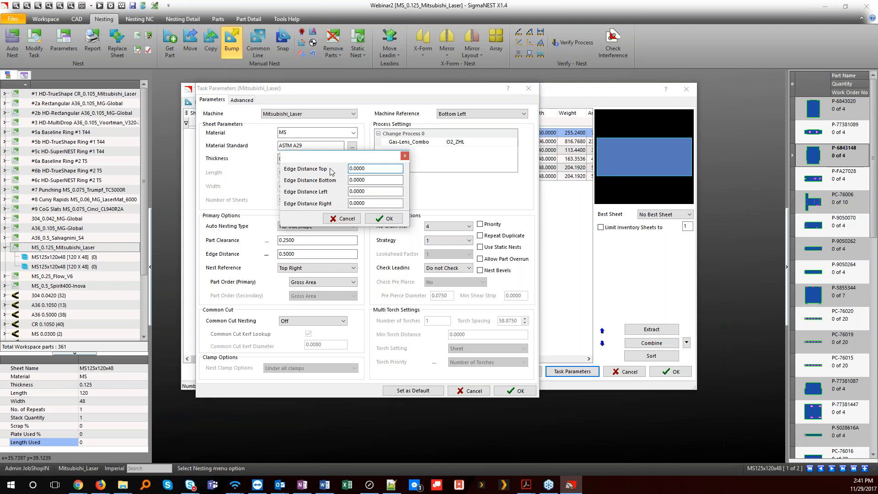
click(335, 219)
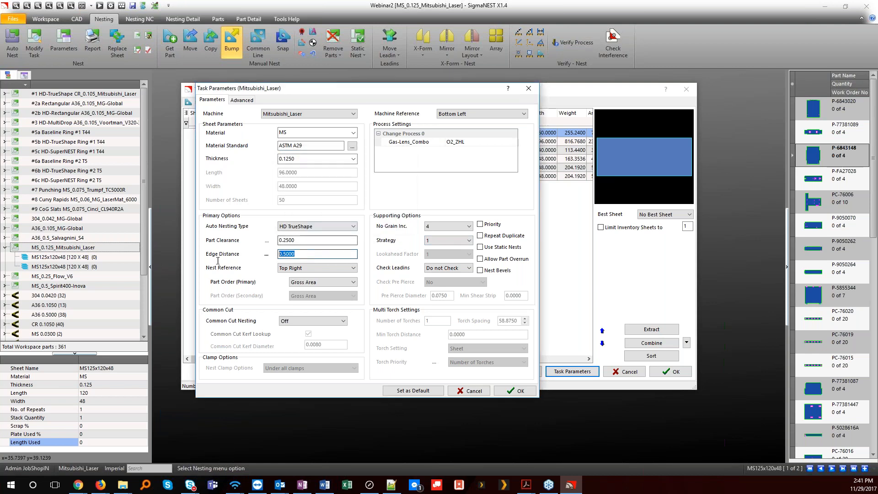
text(8)
key(Return)
click(516, 390)
click(668, 369)
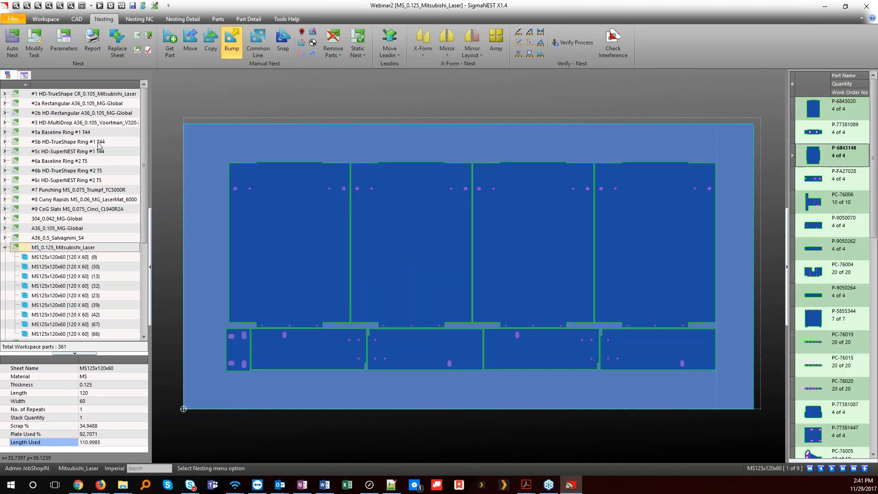
Step: Review the resulting nests side by side in a three-by-two grid and return to the single-nest view
click(91, 6)
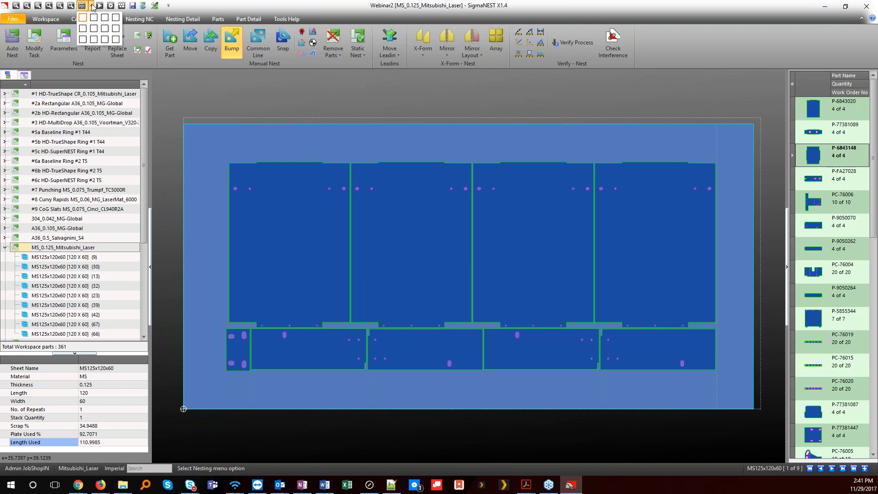
click(105, 28)
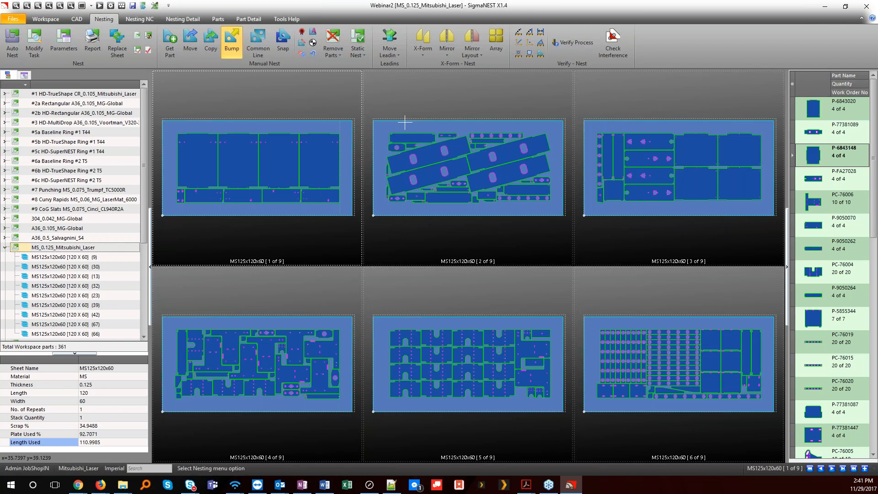
click(82, 6)
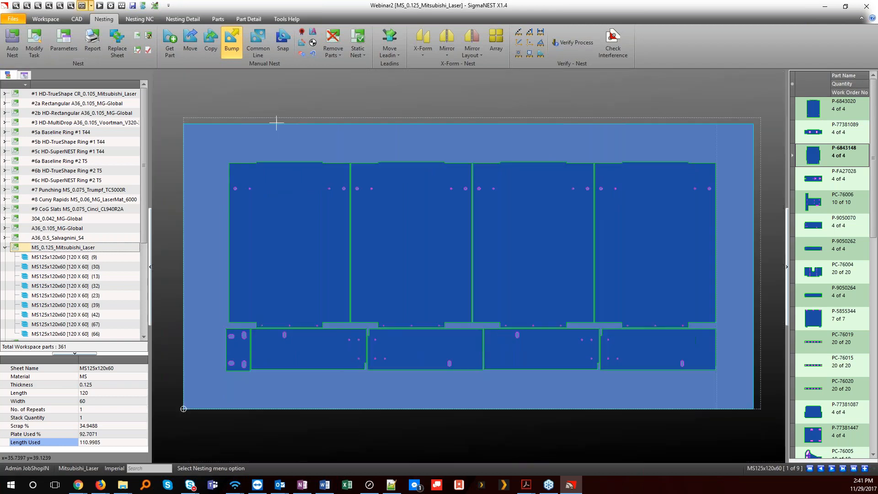